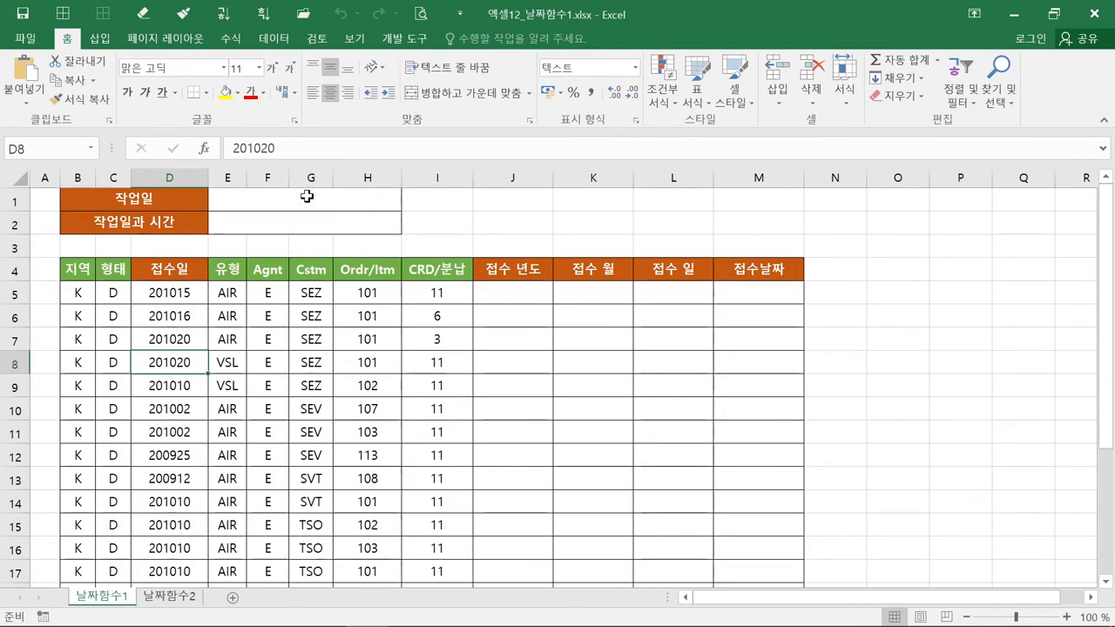
# Enter the formula =TODAY() in the merged cell E1 beside the 작업일 label.
pyautogui.click(307, 197)
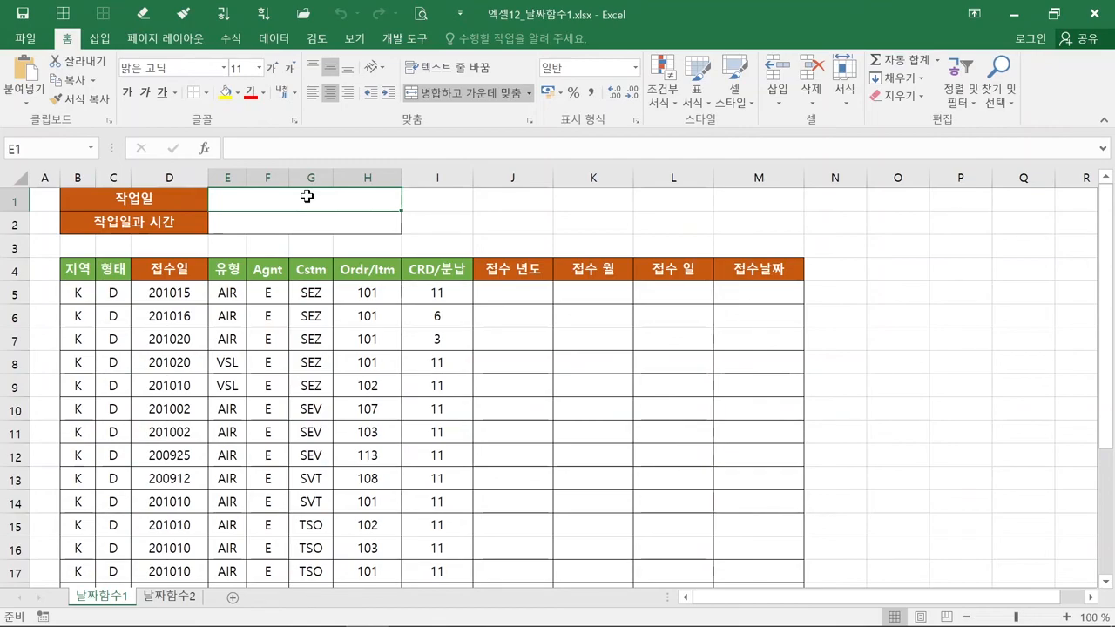
pyautogui.press('ctrl')
pyautogui.press('ctrl')
pyautogui.press('ctrl')
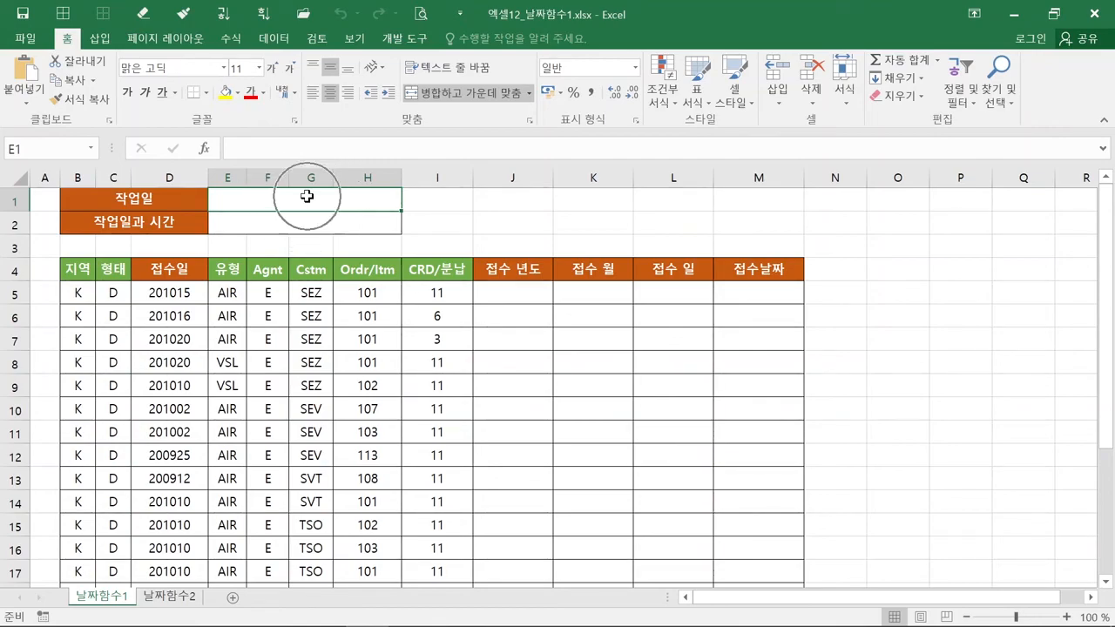
pyautogui.press('ctrl')
pyautogui.press('ctrl')
pyautogui.press('ctrl')
pyautogui.press('ctrl')
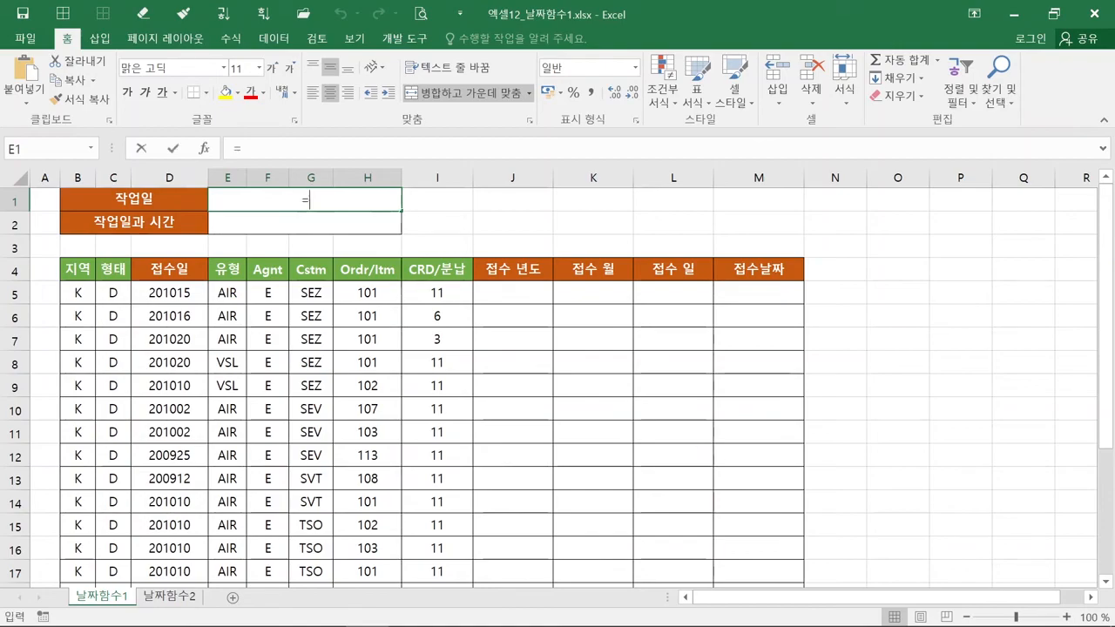
pyautogui.write('=')
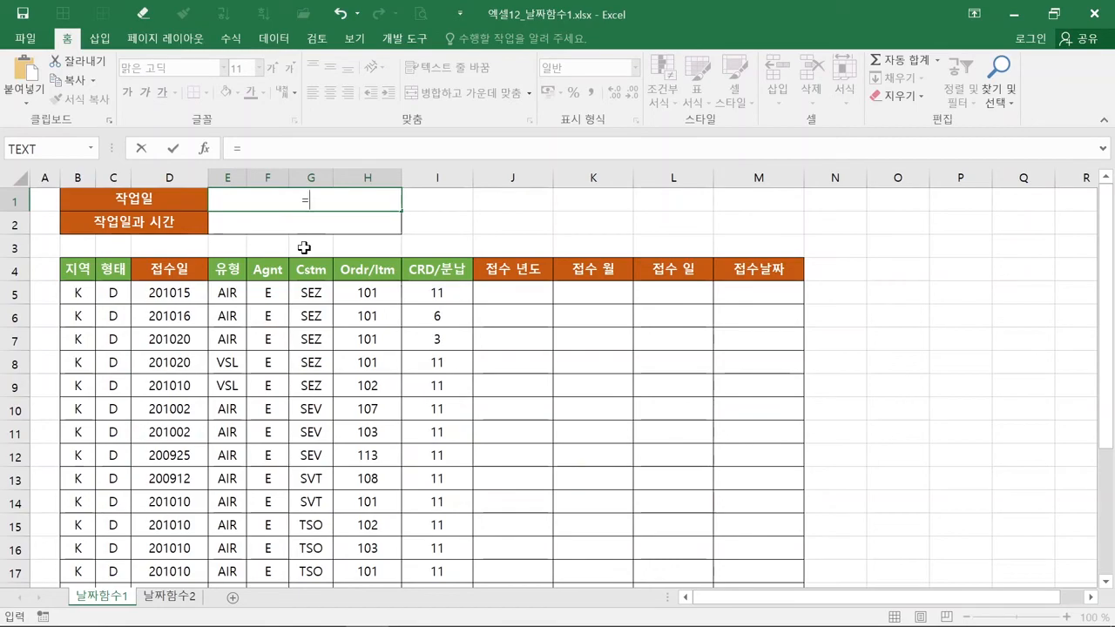
pyautogui.write('t')
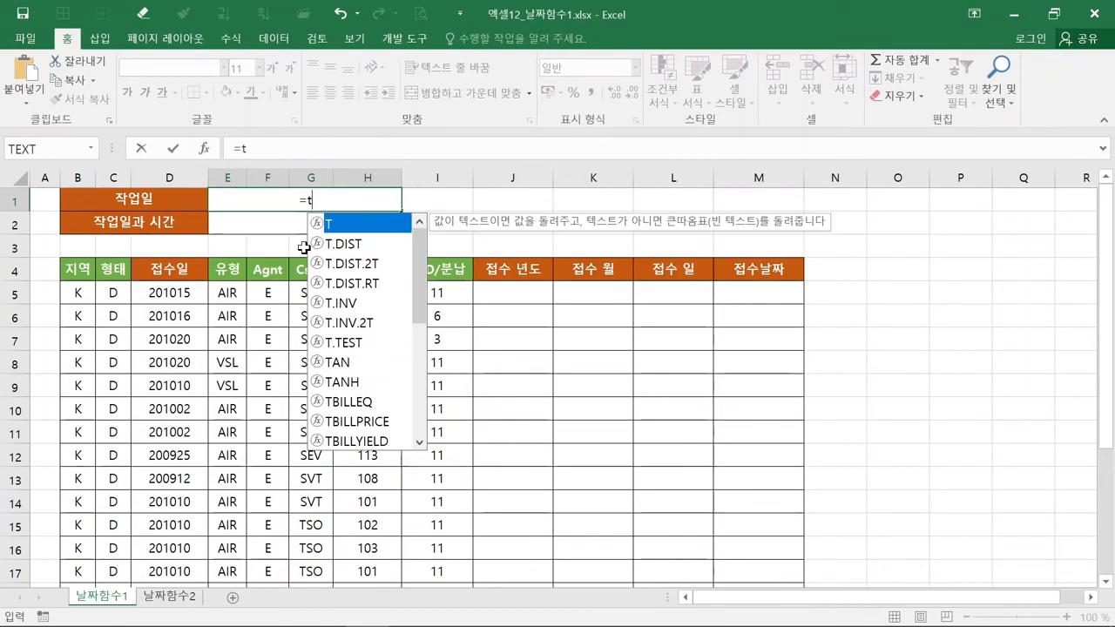
pyautogui.write('o')
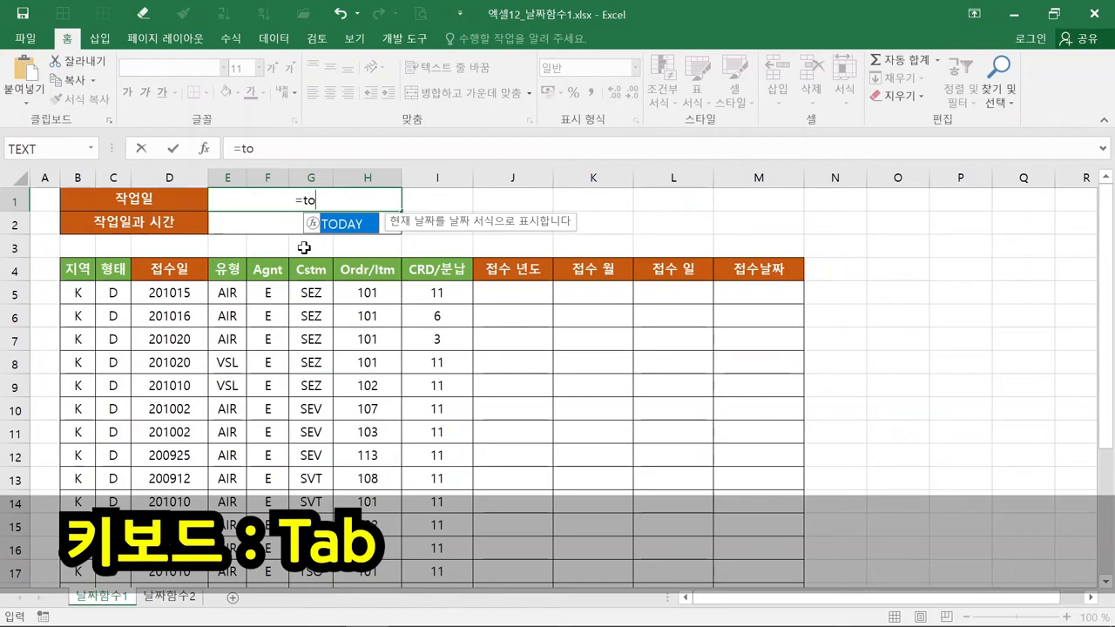
pyautogui.press('Tab')
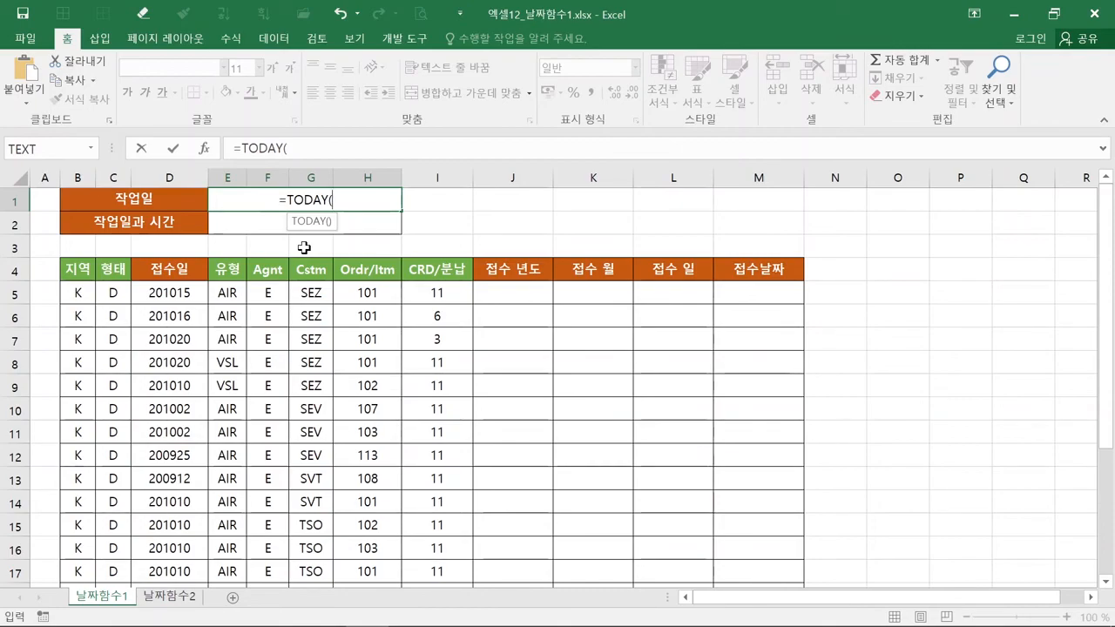
pyautogui.write(')')
pyautogui.press('Return')
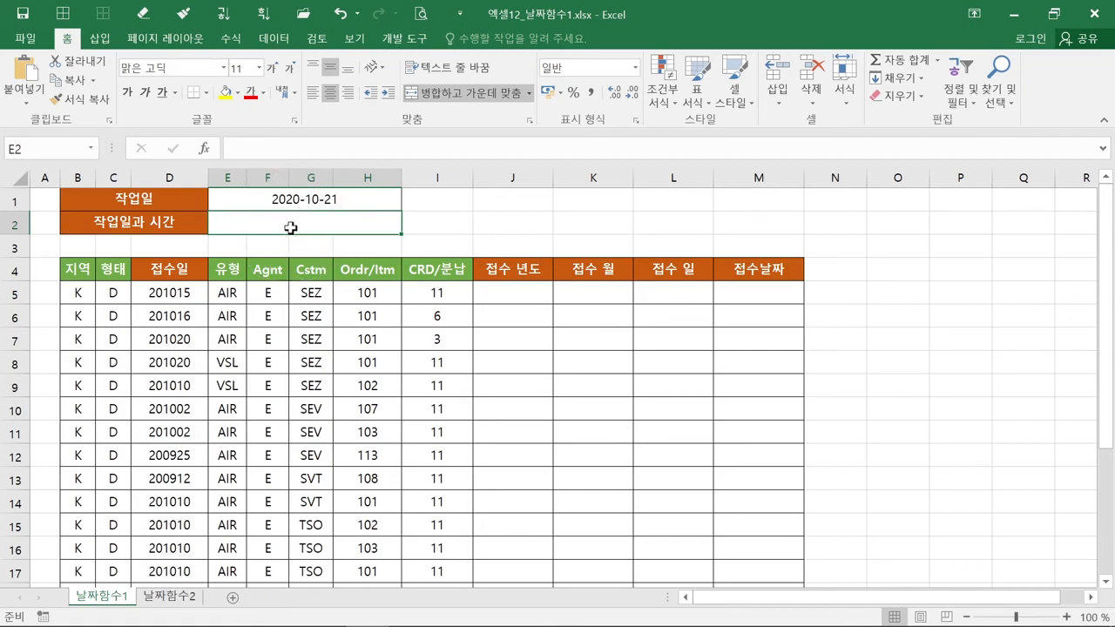
# Enter the NOW function without arguments in the merged cell E2 beside the 작업일과 시간 label.
pyautogui.click(291, 227)
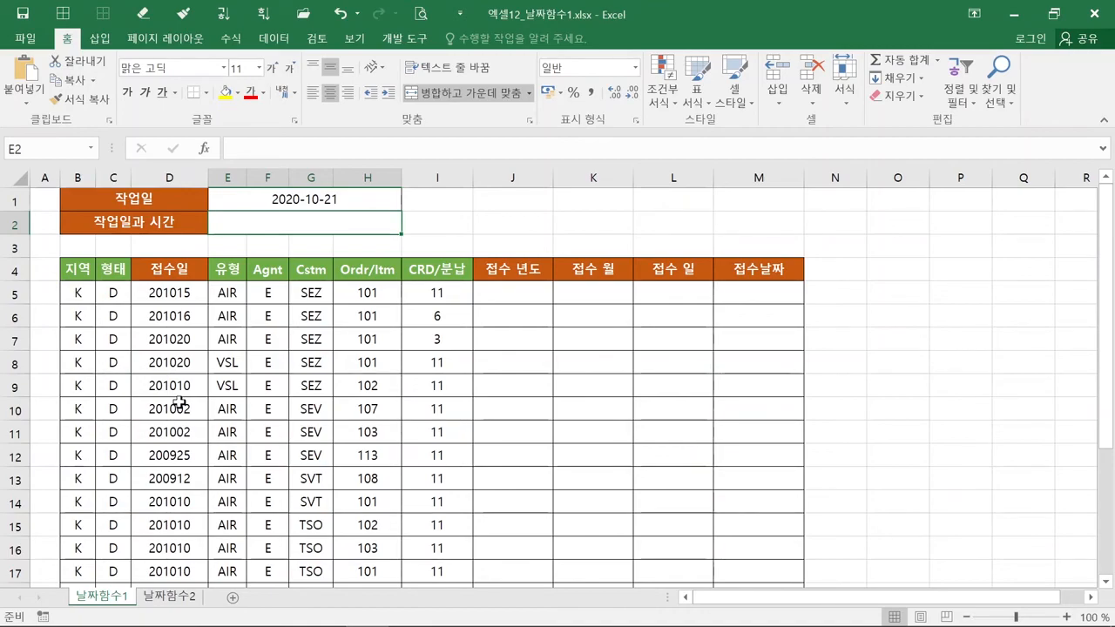
pyautogui.write('=')
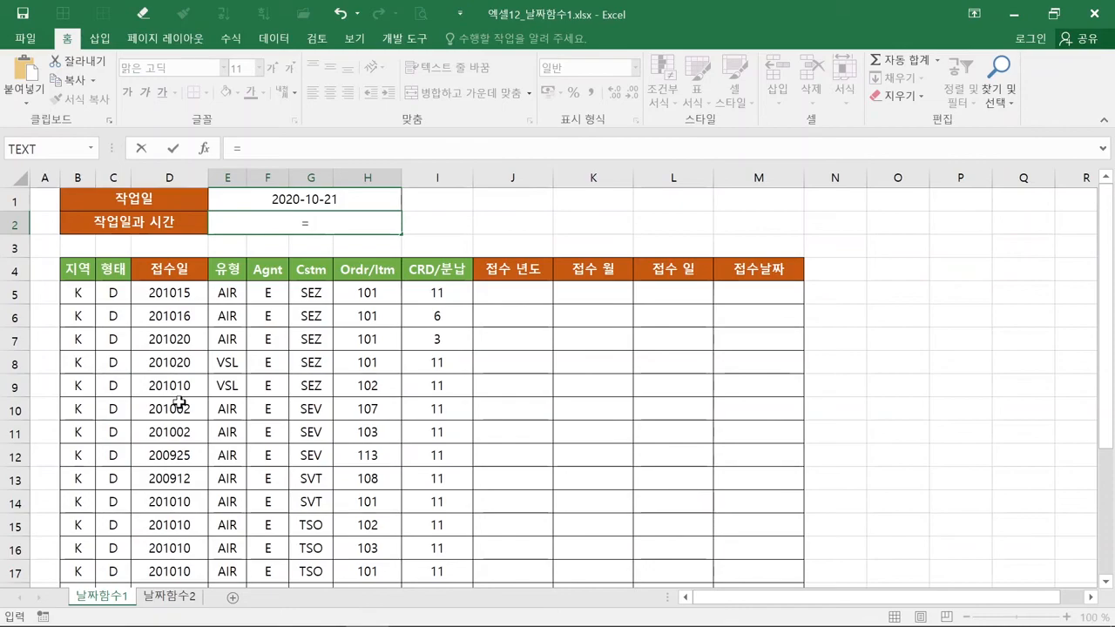
pyautogui.write('n')
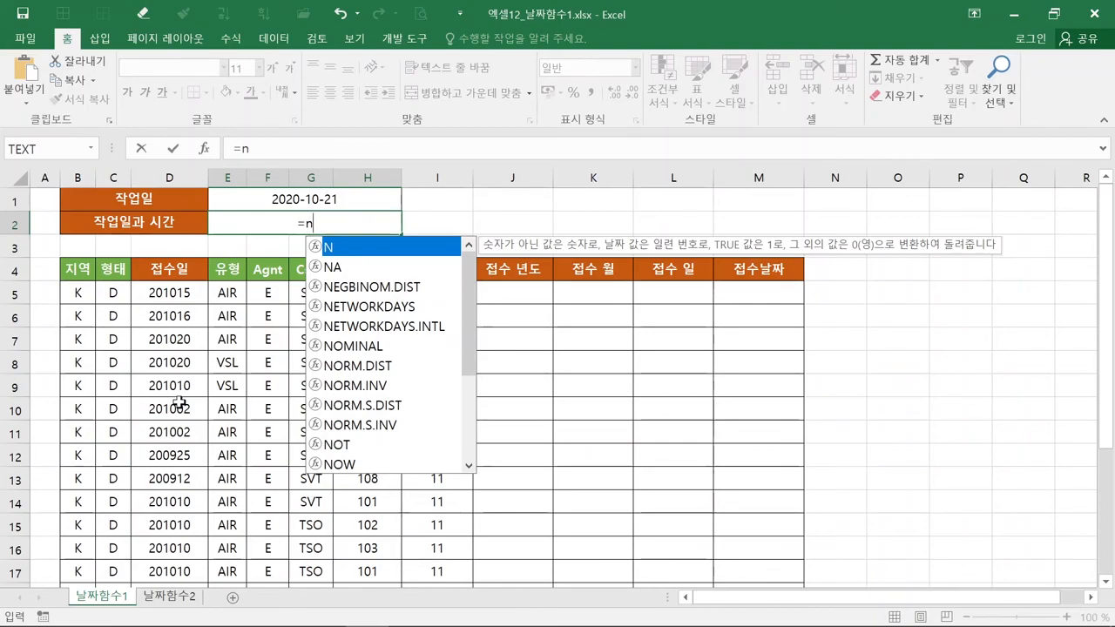
pyautogui.write('o')
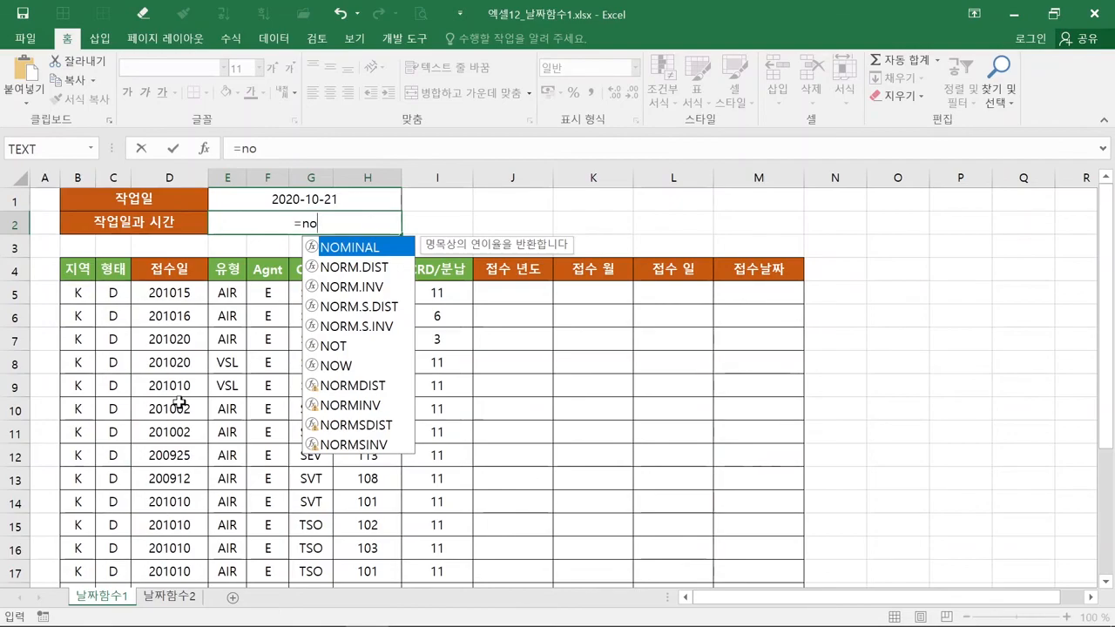
pyautogui.press('Down')
pyautogui.press('Down')
pyautogui.press('Down')
pyautogui.press('Down')
pyautogui.press('Down')
pyautogui.press('Down')
pyautogui.press('Down')
pyautogui.press('Down')
pyautogui.press('Down')
pyautogui.press('Up')
pyautogui.press('Up')
pyautogui.press('Up')
pyautogui.press('Up')
pyautogui.press('Up')
pyautogui.press('Up')
pyautogui.press('Up')
pyautogui.press('Up')
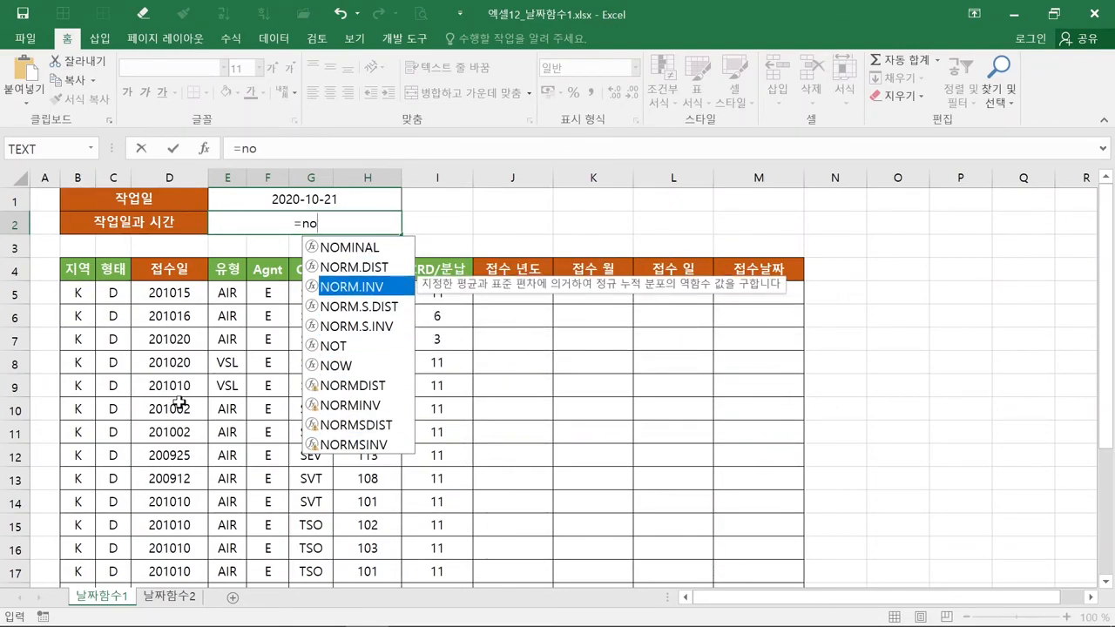
pyautogui.press('Down')
pyautogui.press('Down')
pyautogui.press('Down')
pyautogui.press('Down')
pyautogui.press('Down')
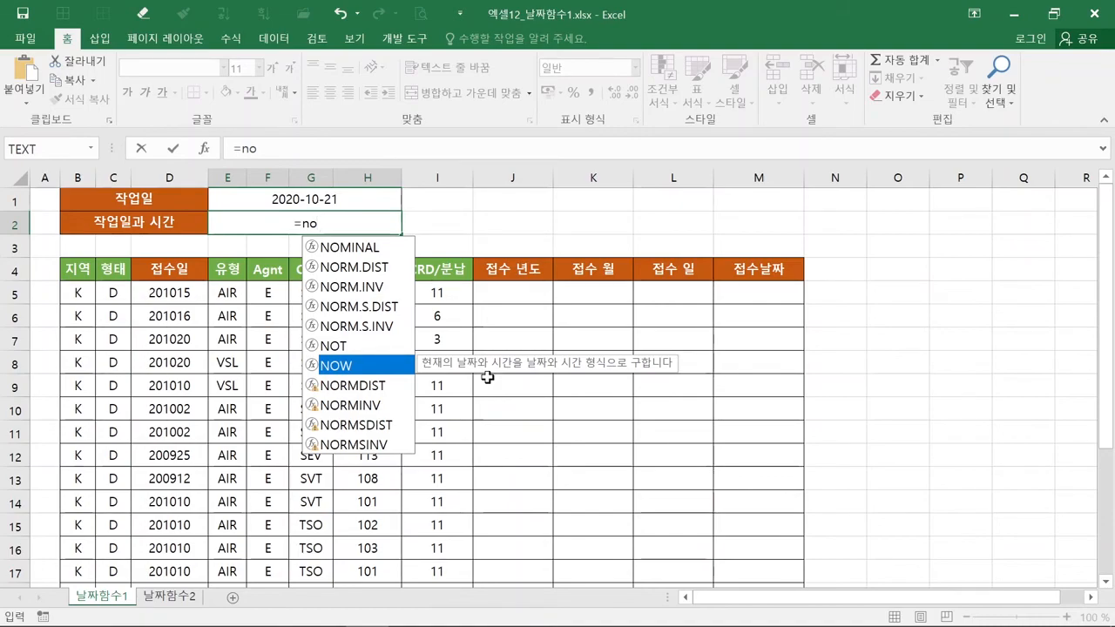
pyautogui.press('Down')
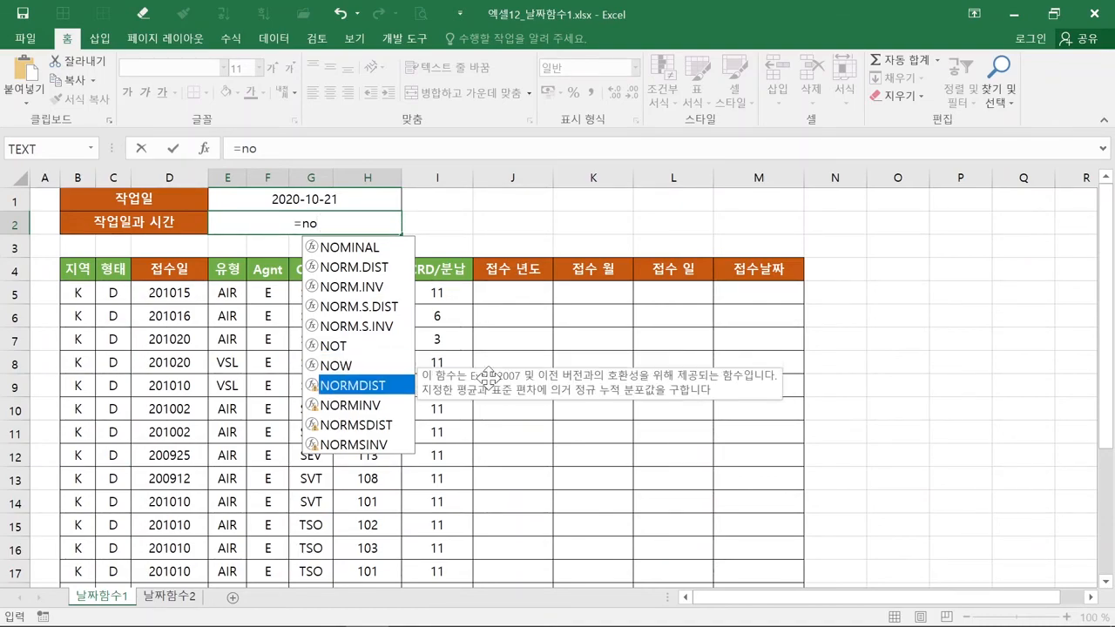
pyautogui.press('Up')
pyautogui.press('Down')
pyautogui.press('Up')
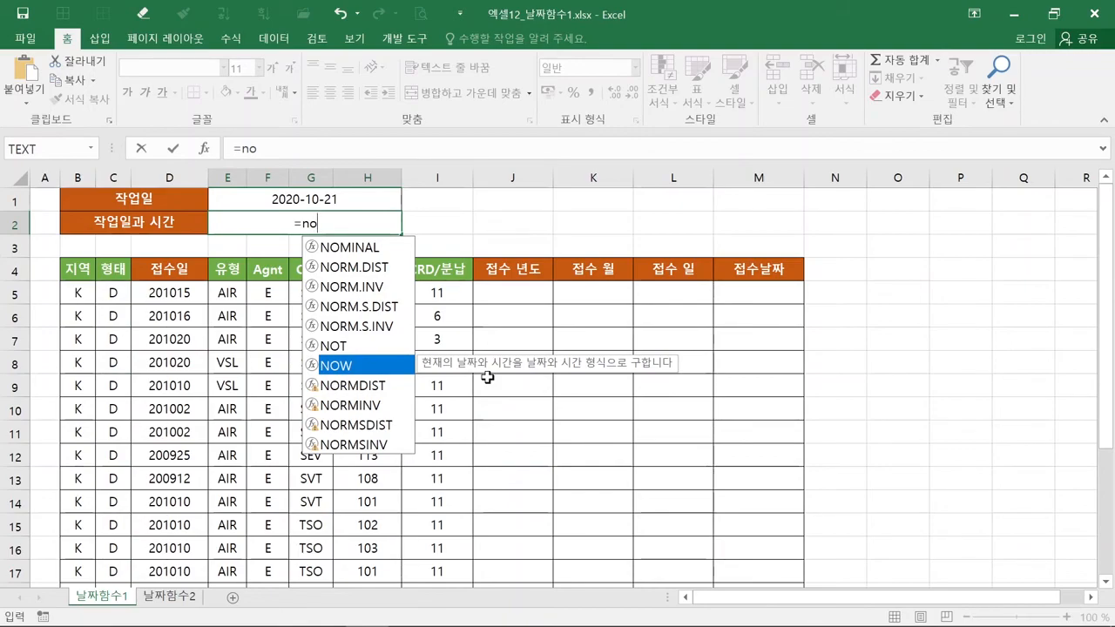
pyautogui.press('Tab')
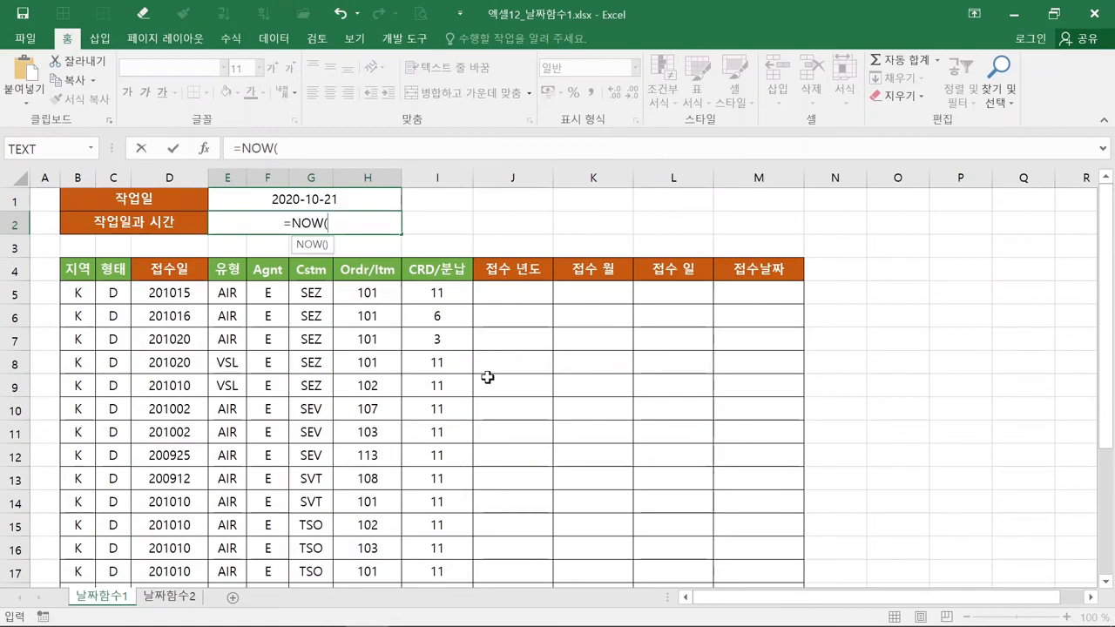
pyautogui.press('Tab')
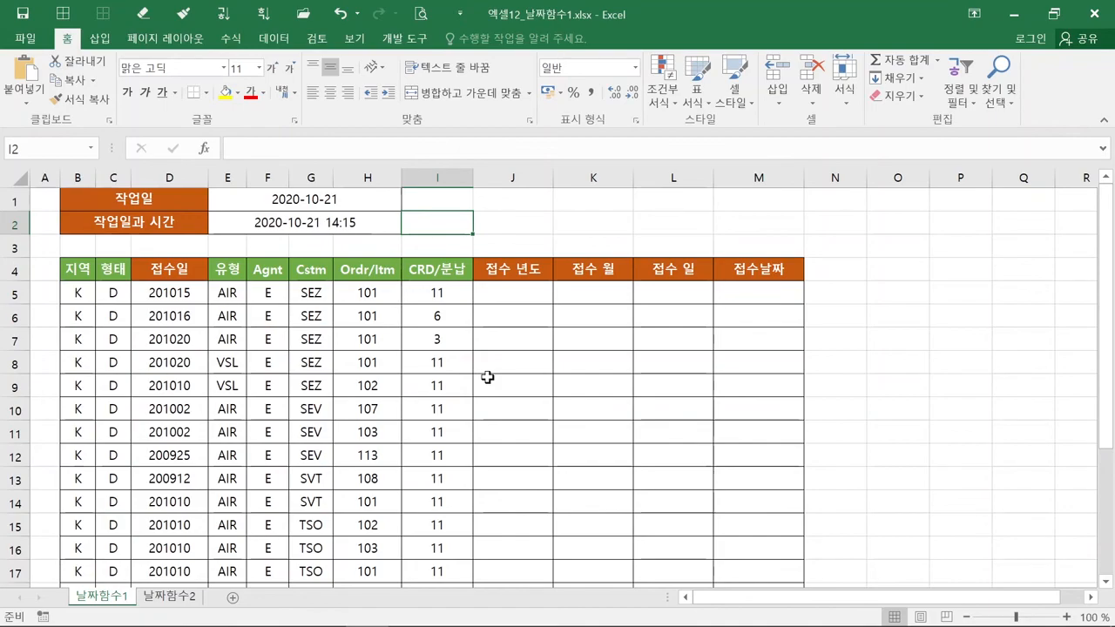
pyautogui.press('Down')
pyautogui.press('Down')
pyautogui.press('Down')
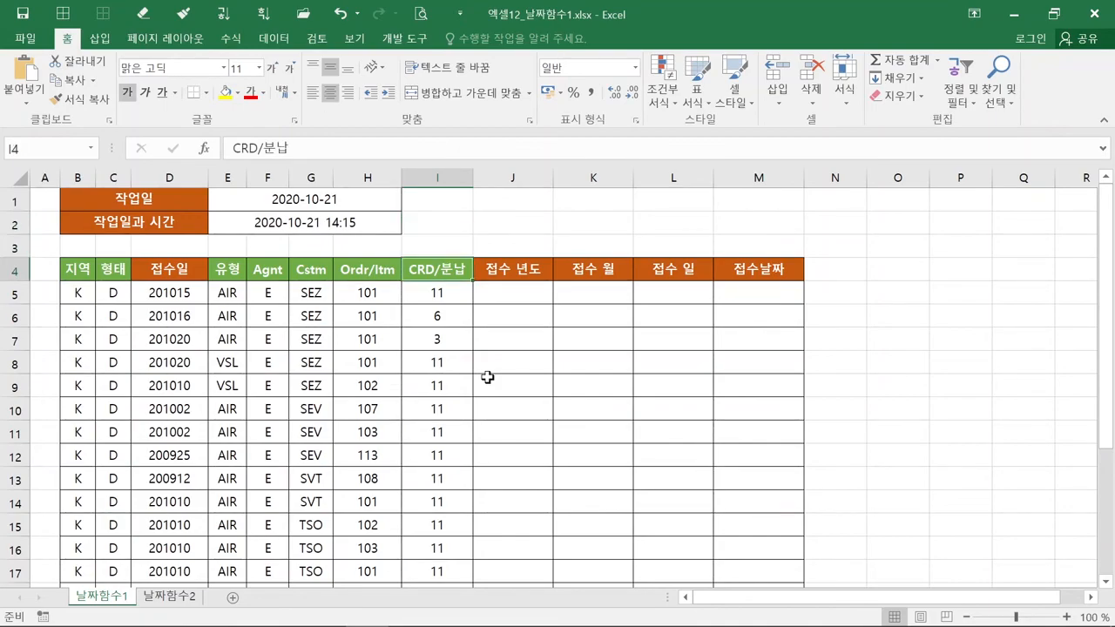
pyautogui.press('Down')
pyautogui.press('Down')
pyautogui.press('Down')
pyautogui.press('Down')
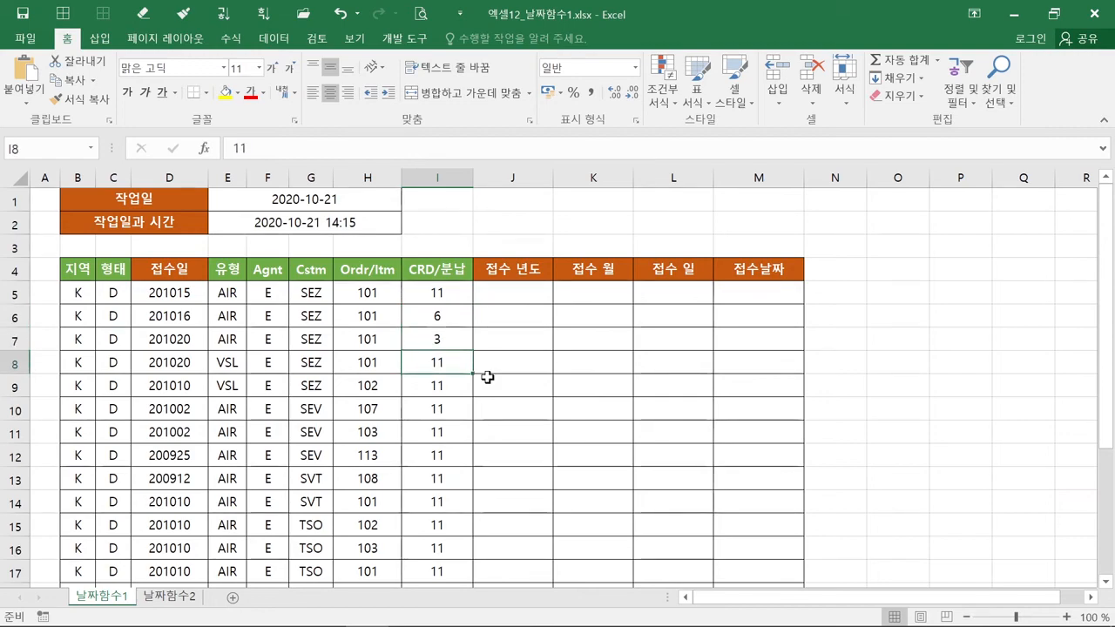
pyautogui.press('Down')
pyautogui.press('Right')
pyautogui.press('Right')
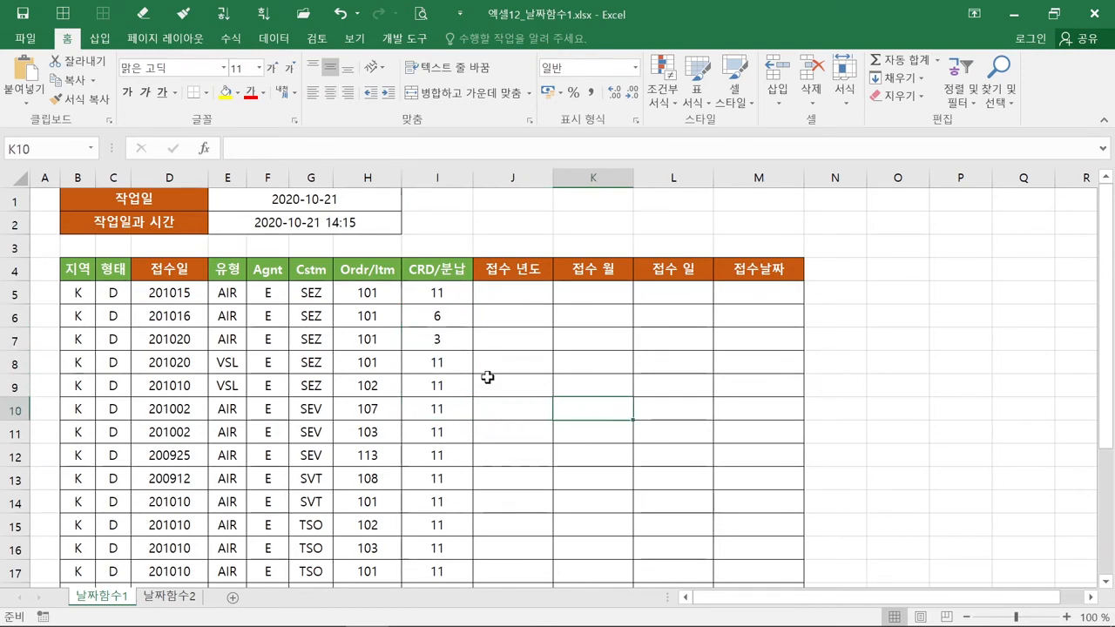
pyautogui.press('Right')
pyautogui.press('Right')
pyautogui.press('Right')
pyautogui.press('Right')
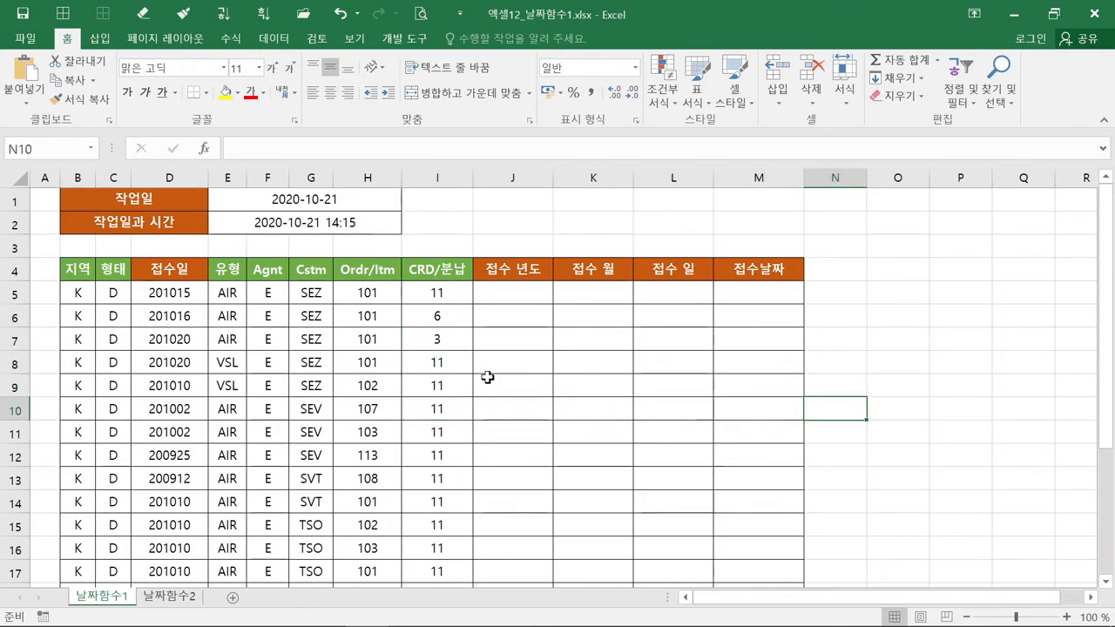
pyautogui.press('Right')
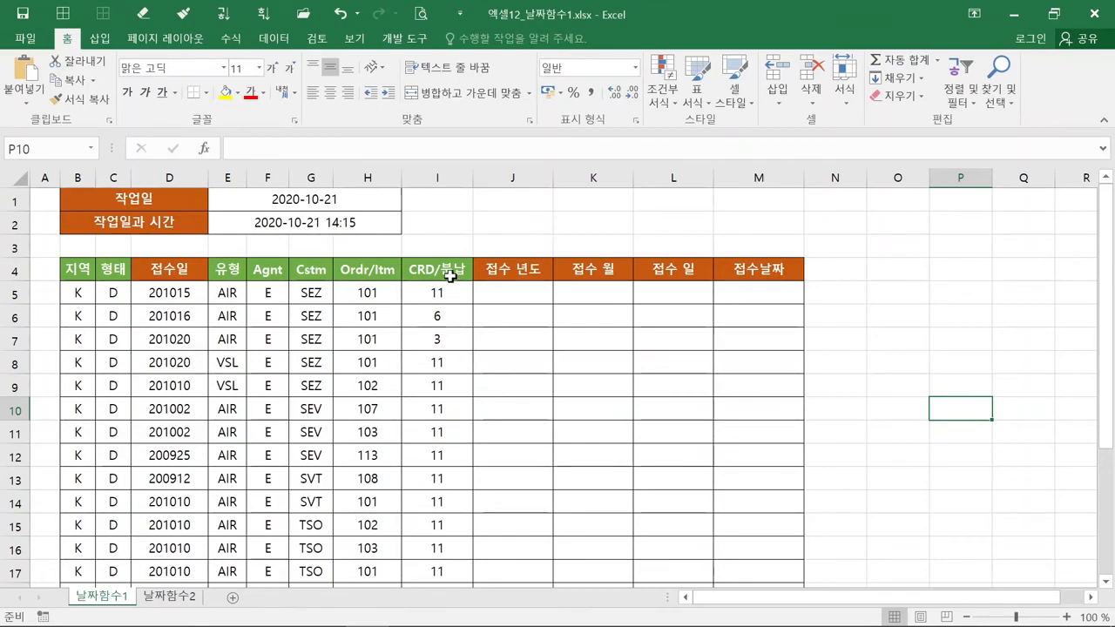
# Insert the current date, 2020-10-21, as a fixed value in cell I1.
pyautogui.click(435, 197)
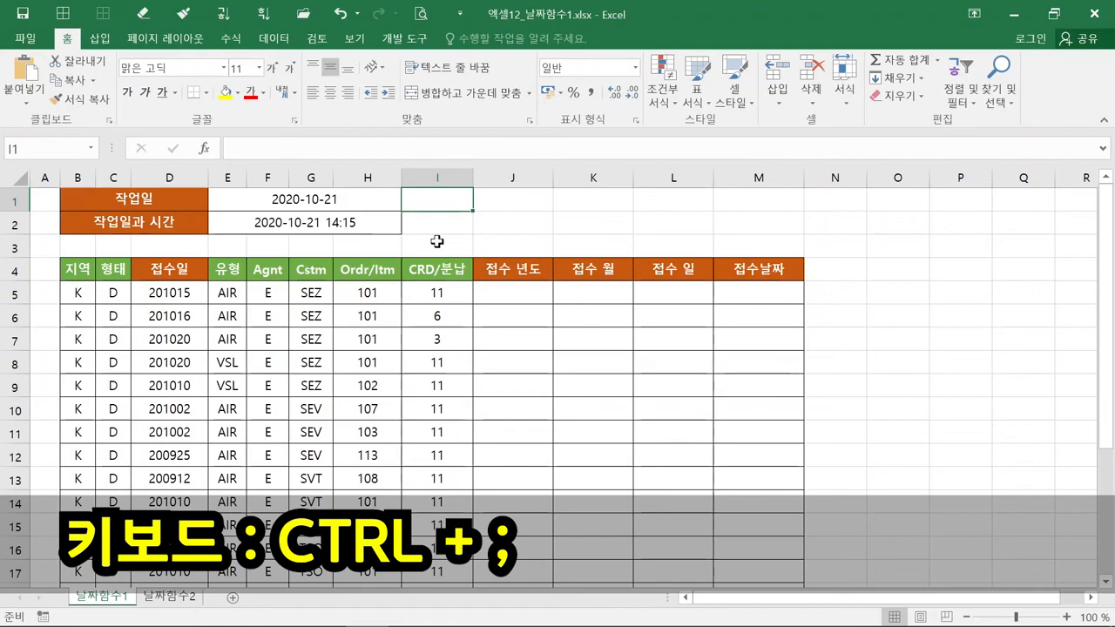
pyautogui.hotkey('ctrl', ';')
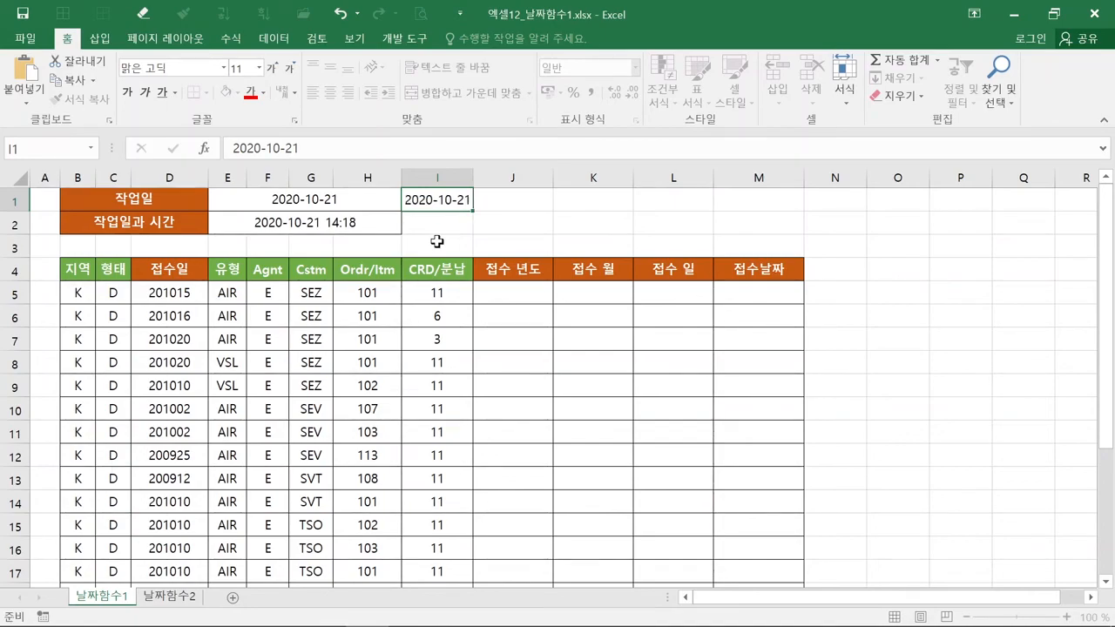
pyautogui.press('Return')
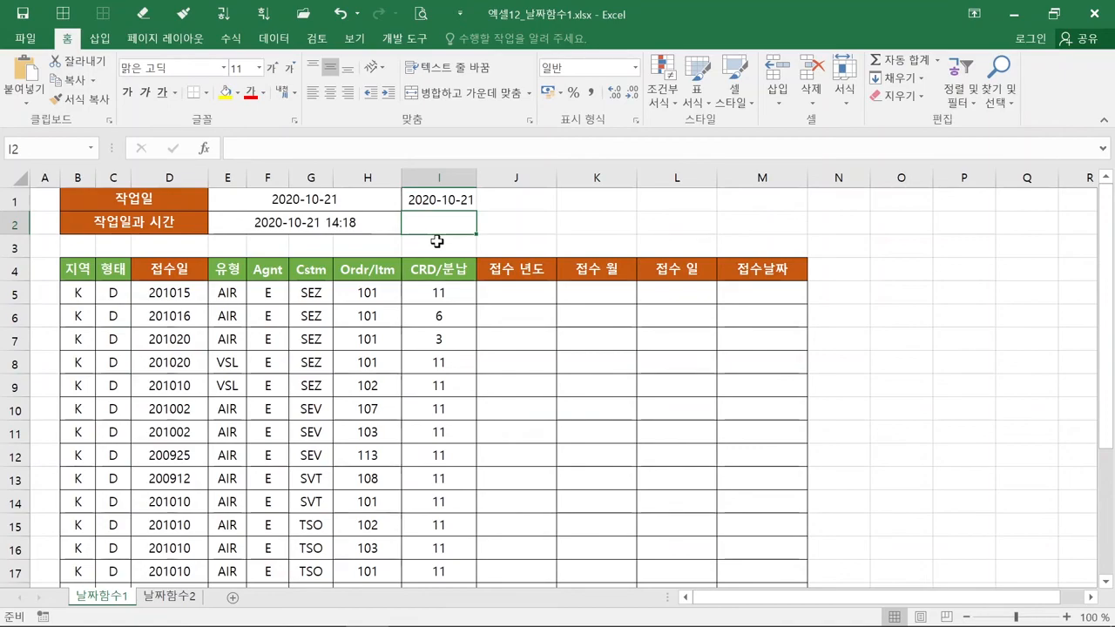
# Compare the fixed date in cell I1 with the date formula in E1.
pyautogui.press('ctrl')
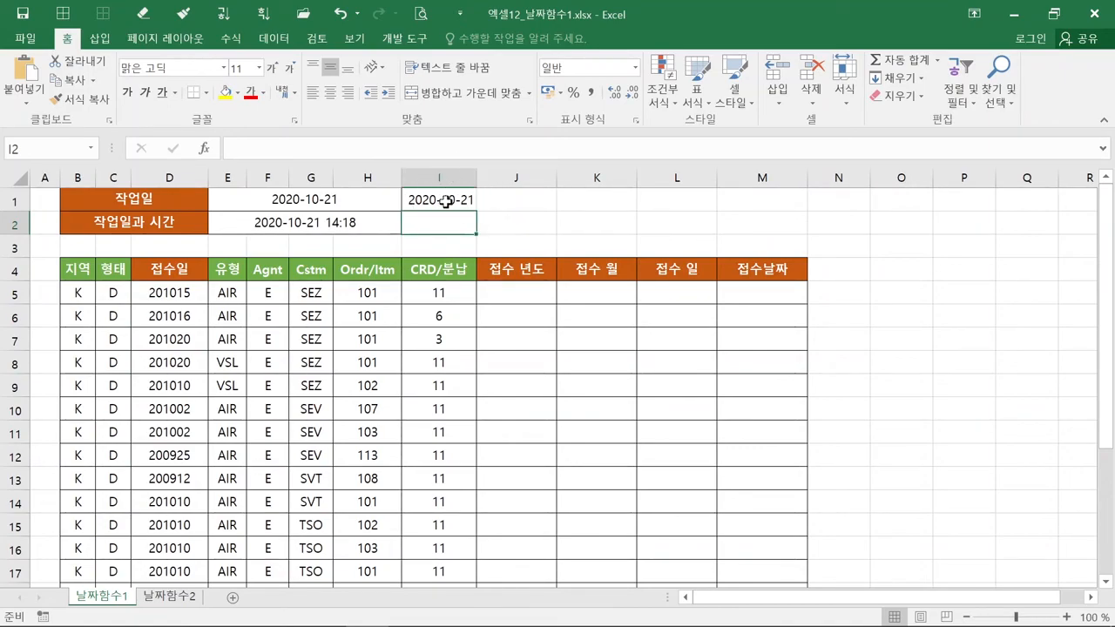
pyautogui.click(445, 201)
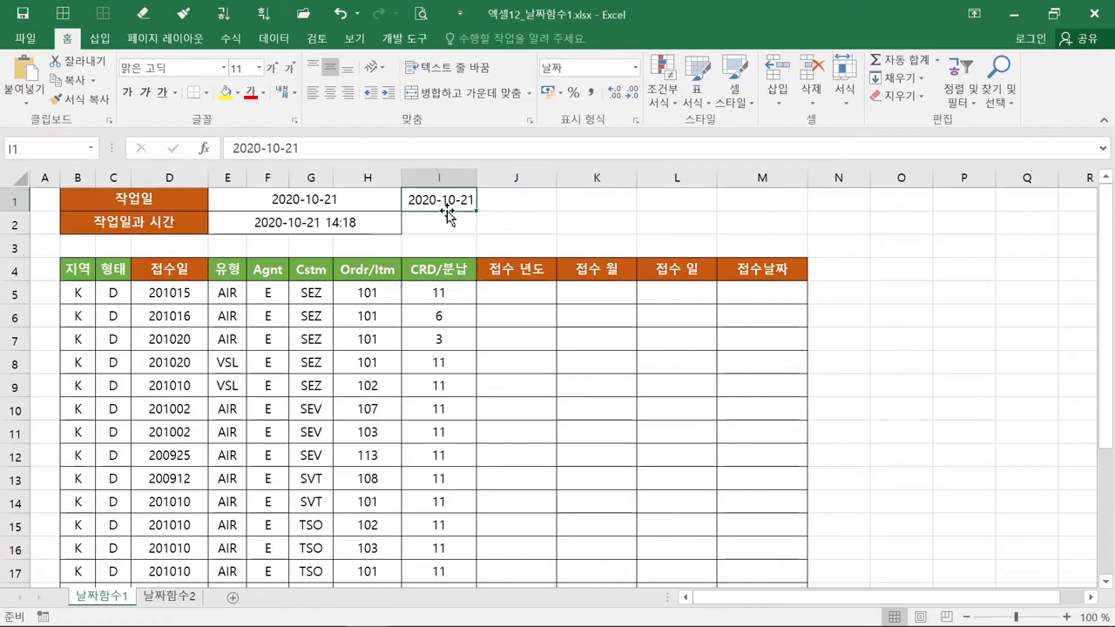
pyautogui.click(361, 199)
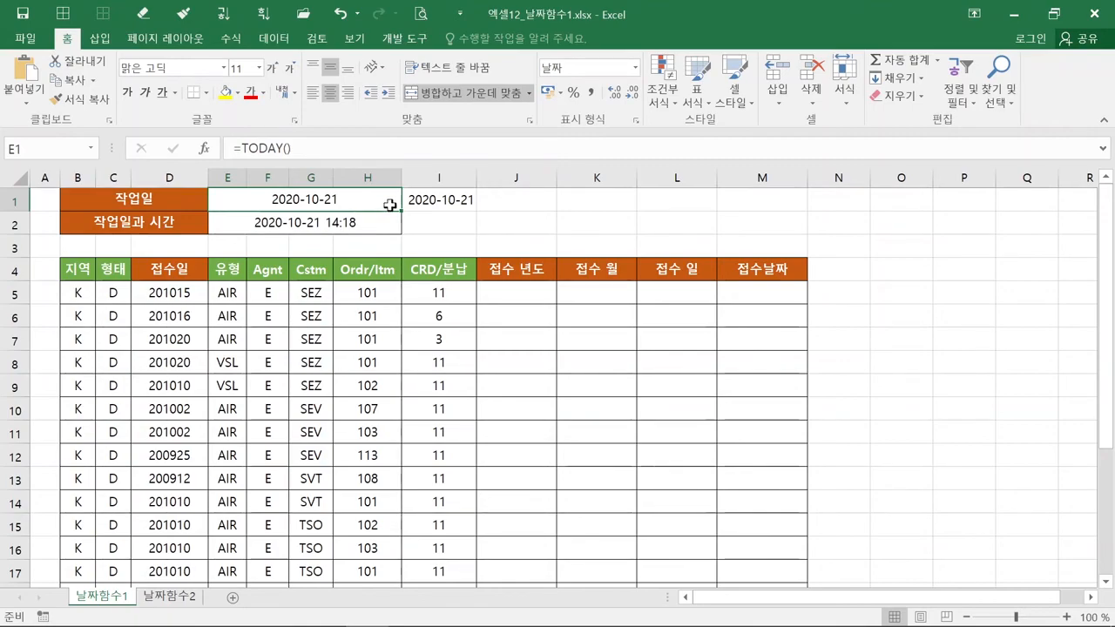
pyautogui.click(464, 201)
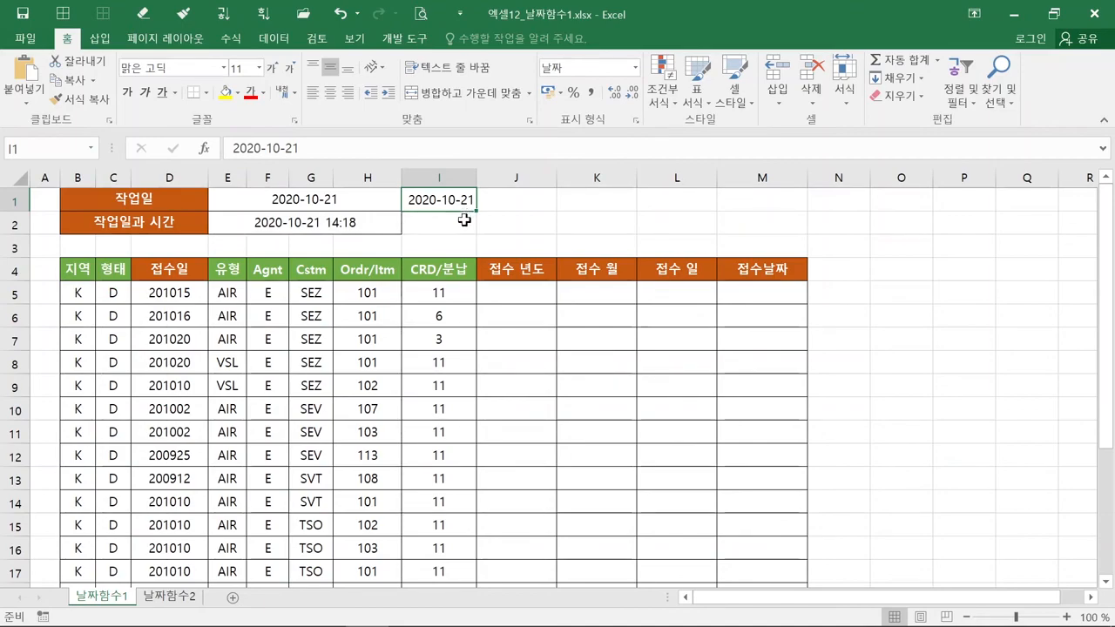
# Insert the current date and time, 2020-10-21 2:22 PM, as a fixed value in cell I2.
pyautogui.click(465, 223)
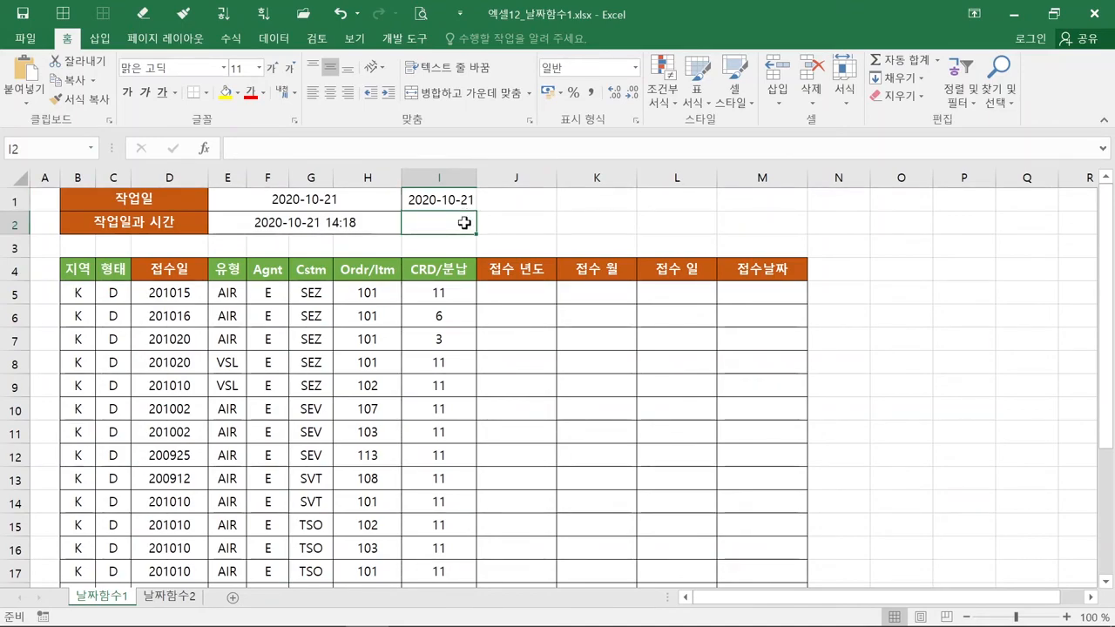
pyautogui.press('ctrl')
pyautogui.press('ctrl')
pyautogui.press('ctrl')
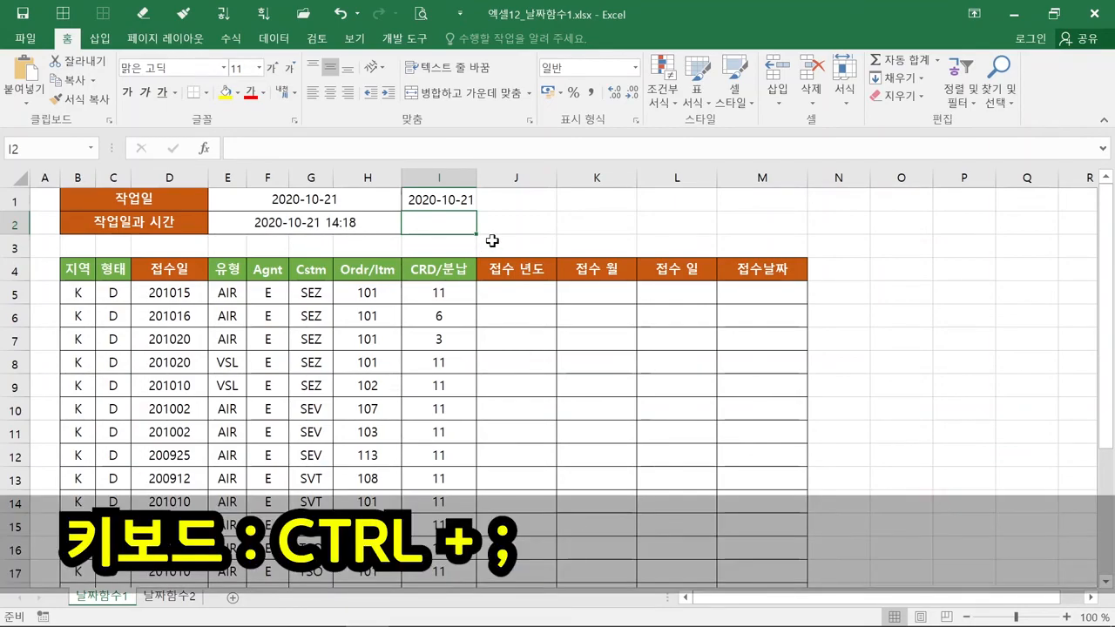
pyautogui.hotkey('ctrl', ';')
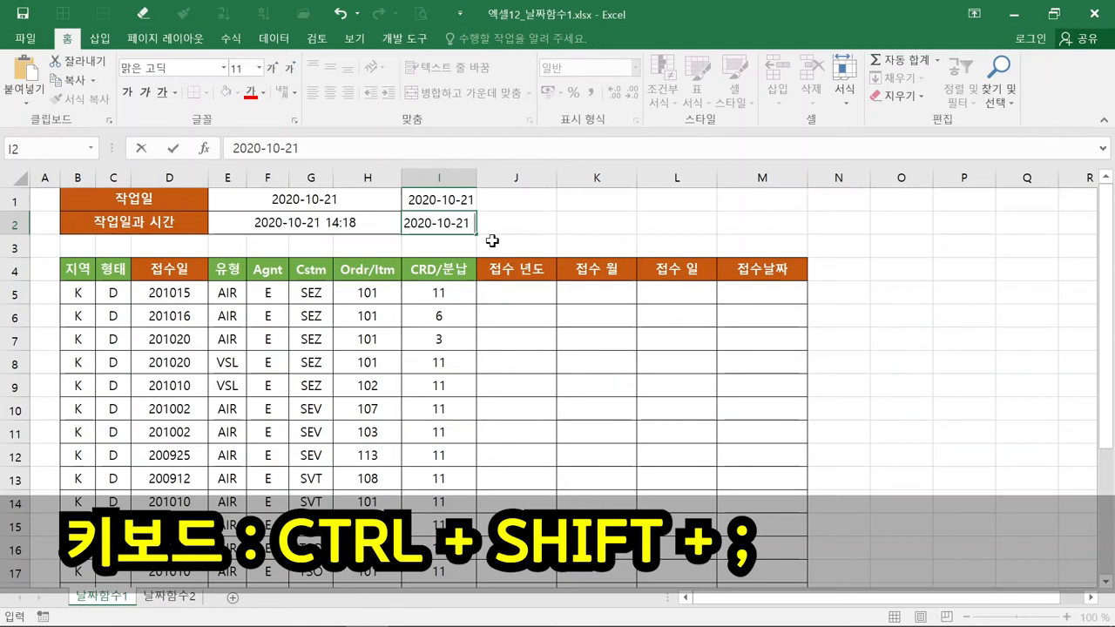
pyautogui.hotkey('ctrl', 'shift', ';')
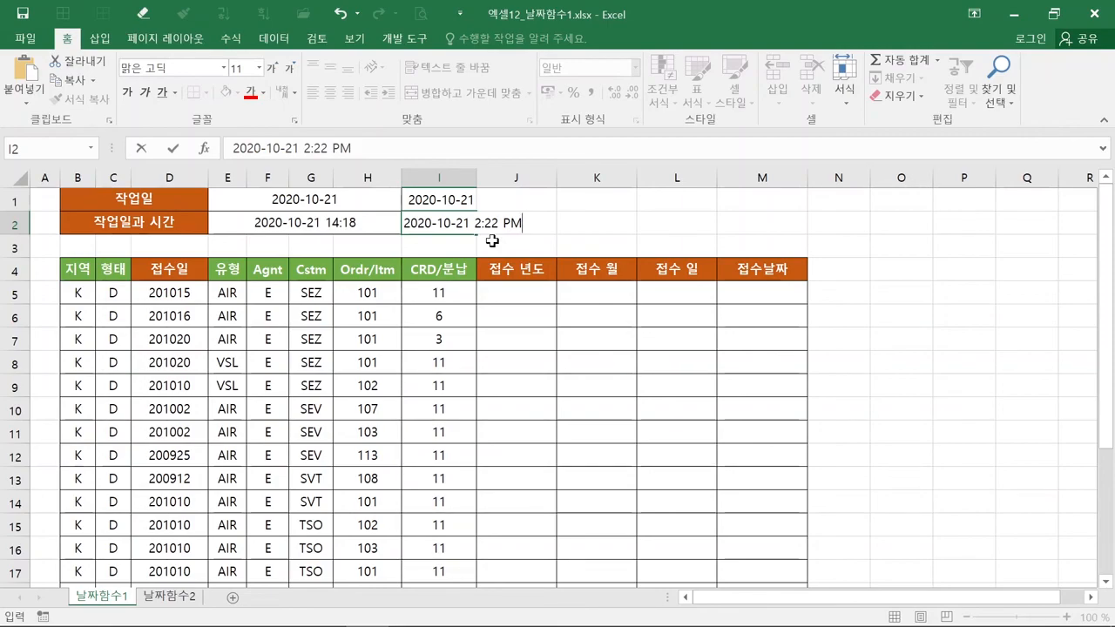
pyautogui.press('Return')
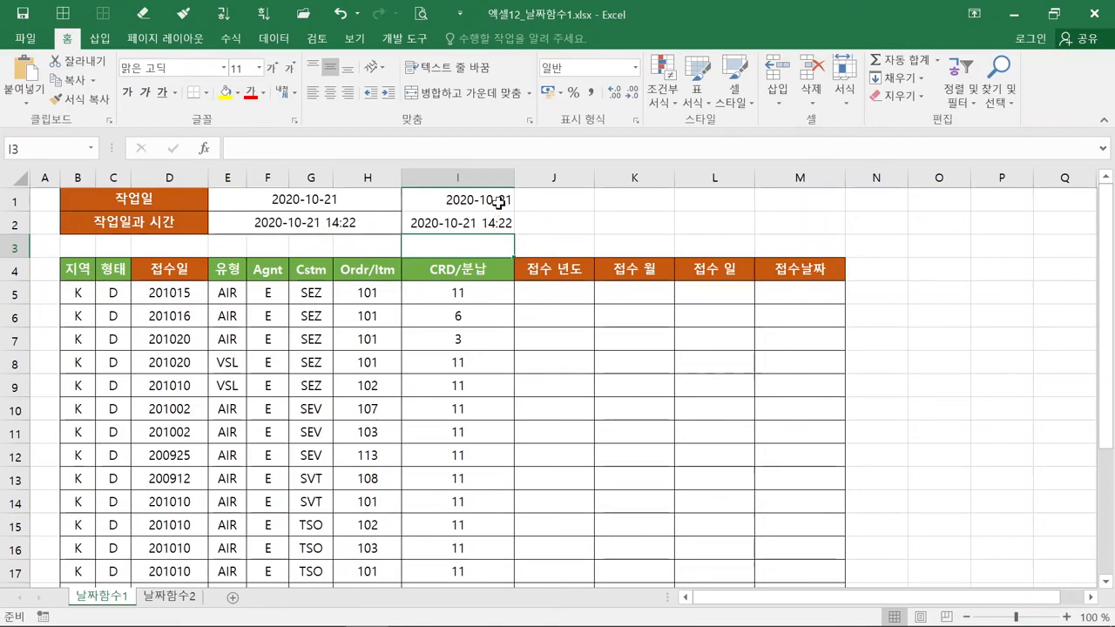
# Compare the number formats and stored contents of the fixed entries in cells I1 and I2.
pyautogui.click(498, 202)
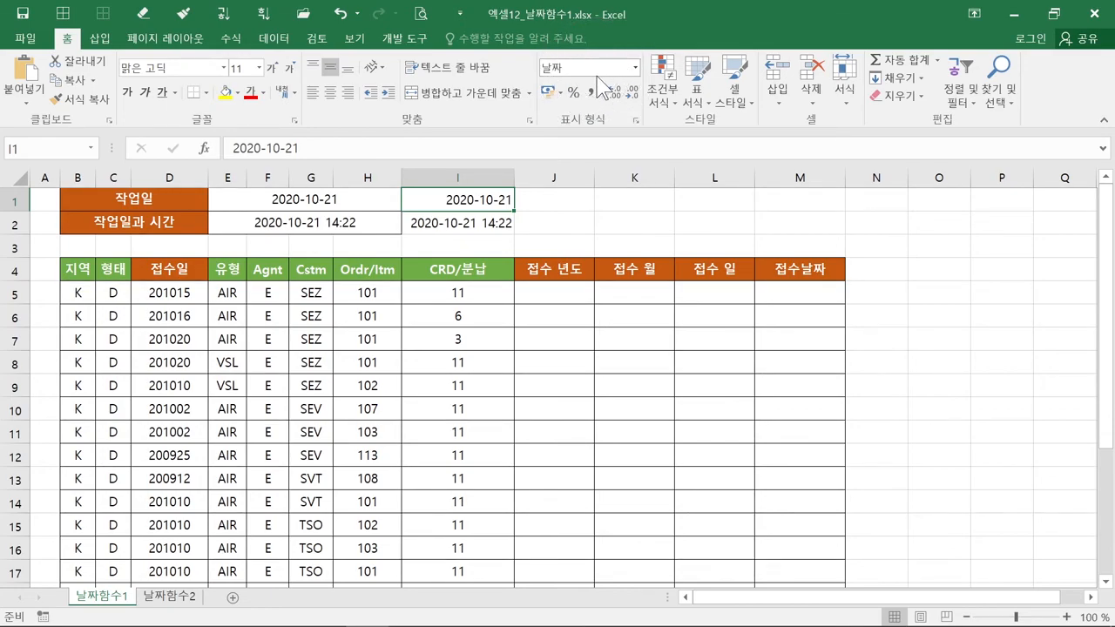
pyautogui.click(468, 225)
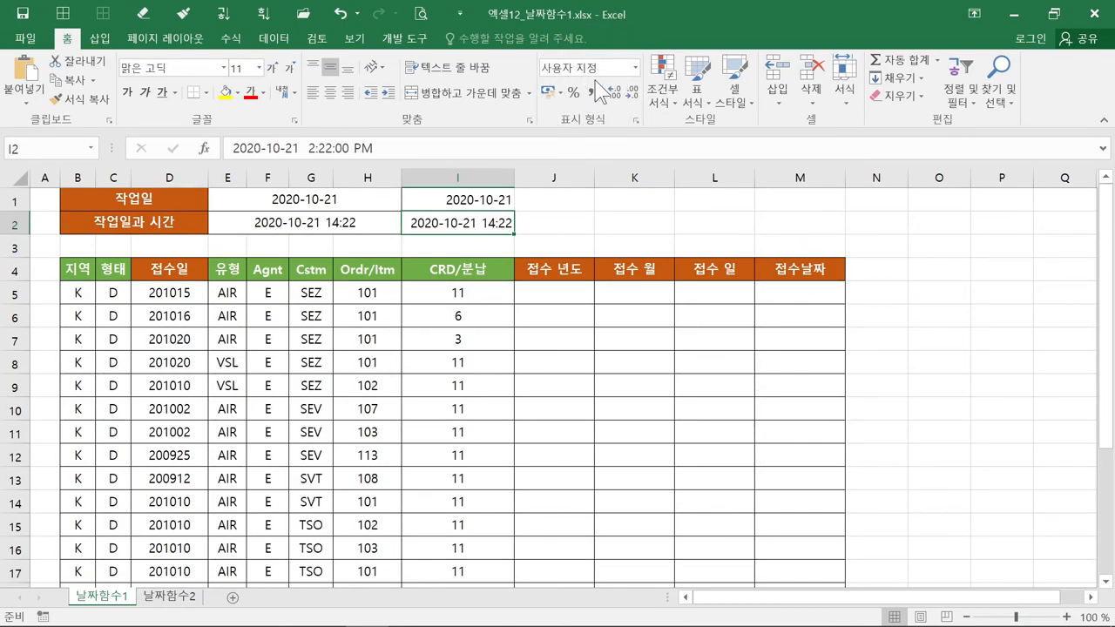
pyautogui.click(498, 198)
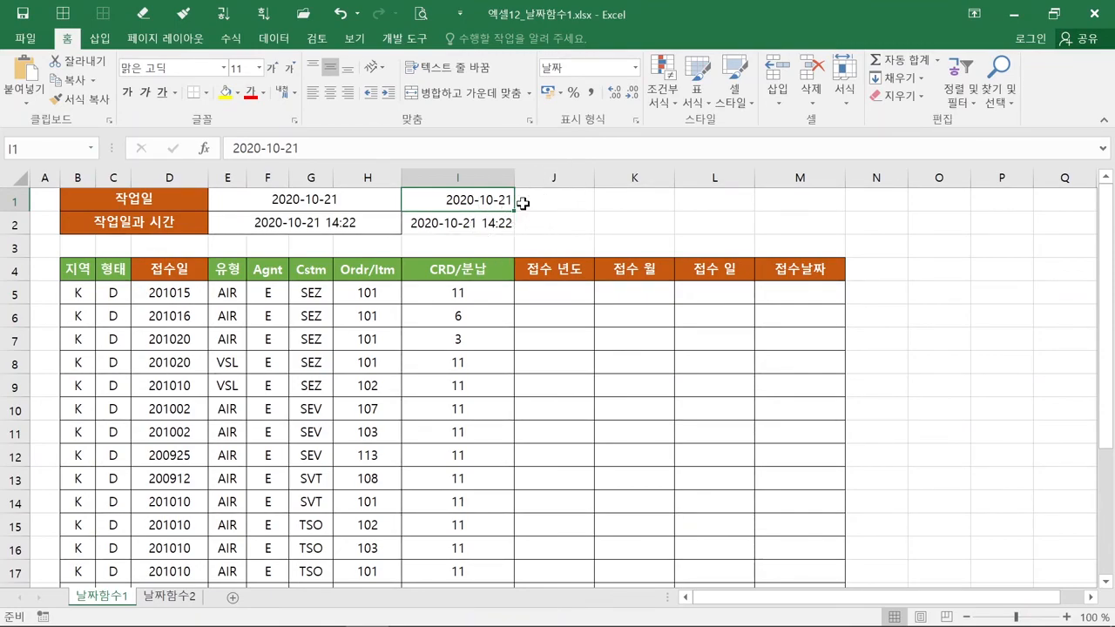
# Replace the content of cell I1 with the current date and time, 2020-10-21 2:25 PM, as a fixed value.
pyautogui.click(457, 197)
pyautogui.press('Delete')
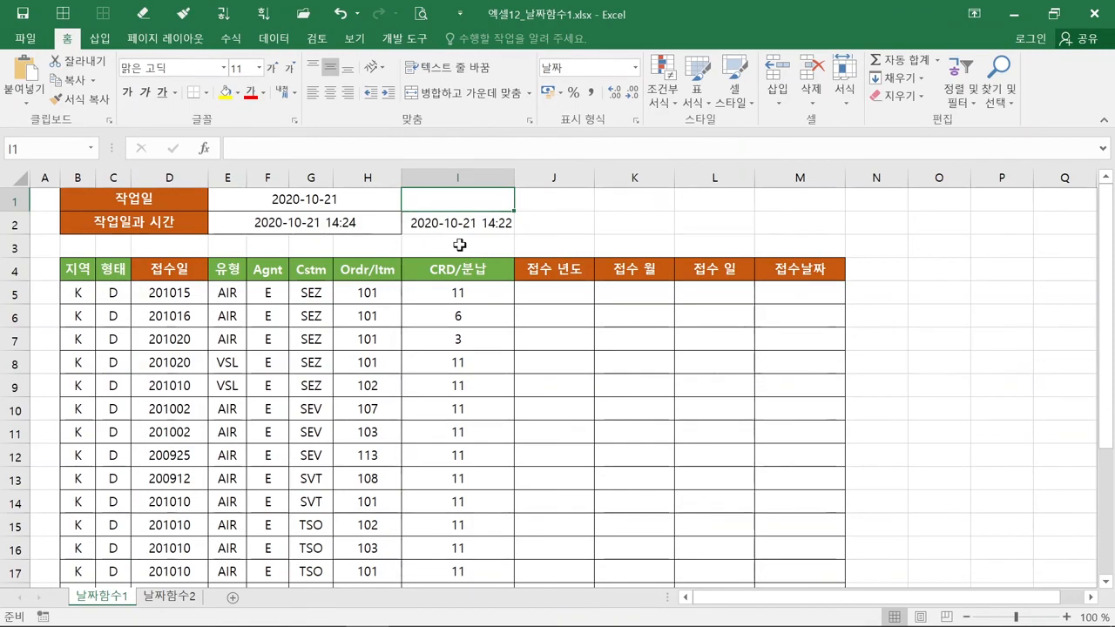
pyautogui.hotkey('ctrl', ';')
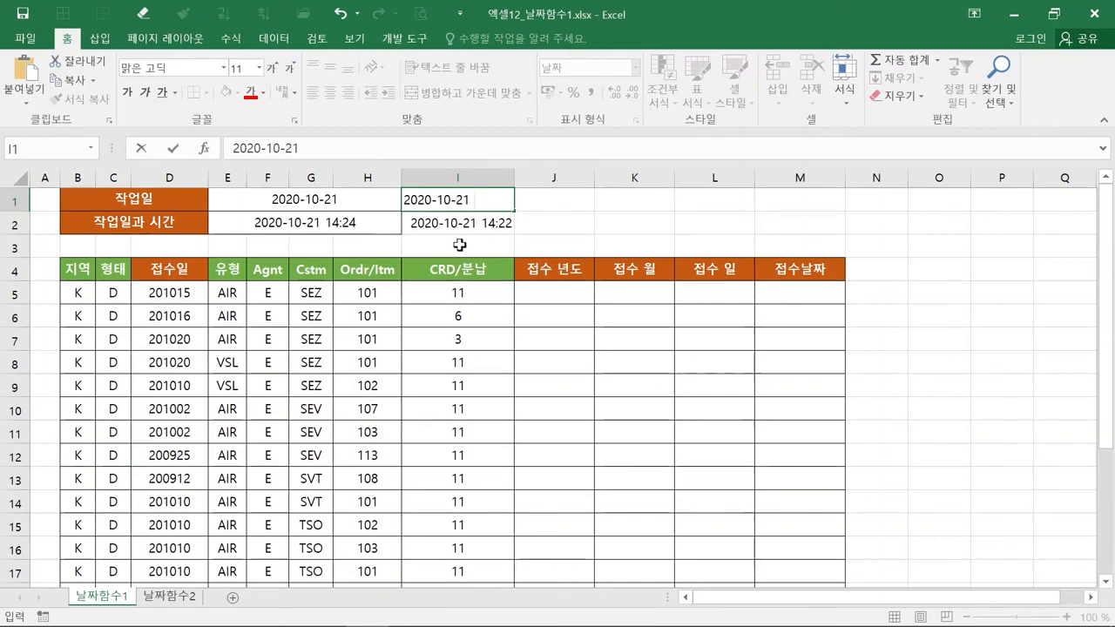
pyautogui.hotkey('ctrl', 'shift', ';')
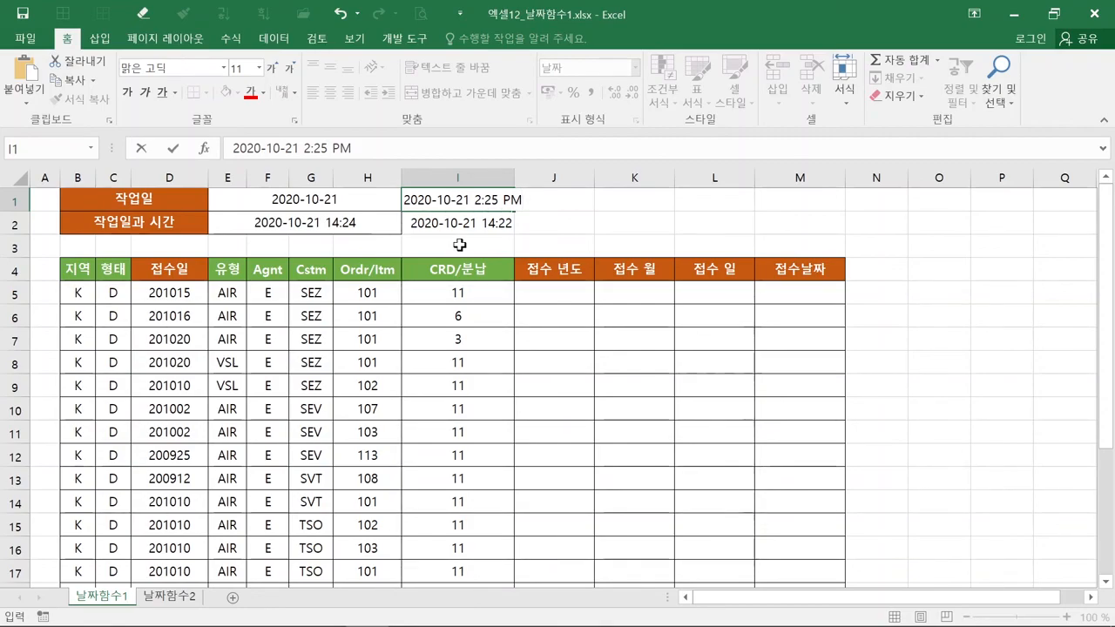
pyautogui.press('Return')
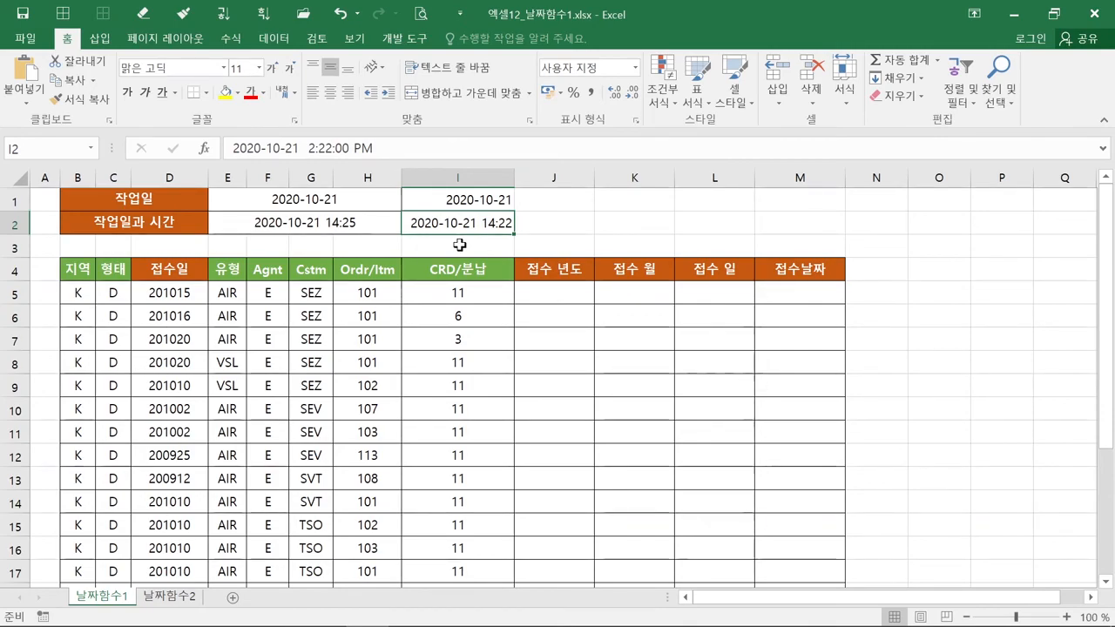
pyautogui.click(496, 200)
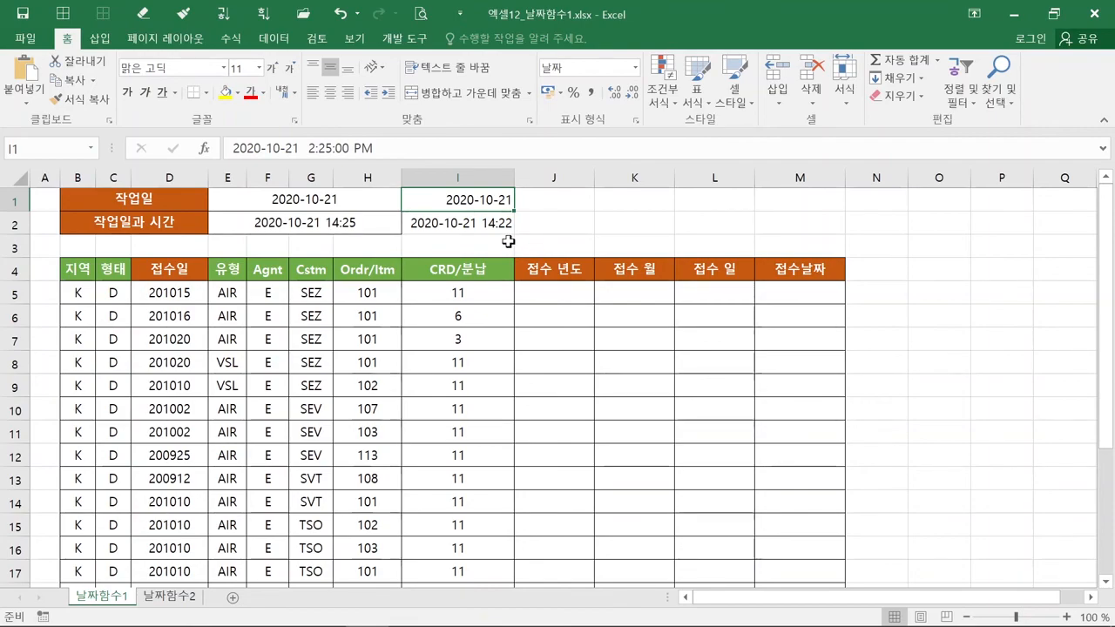
pyautogui.press('ctrl')
pyautogui.press('ctrl')
pyautogui.press('ctrl')
pyautogui.press('ctrl')
pyautogui.press('ctrl')
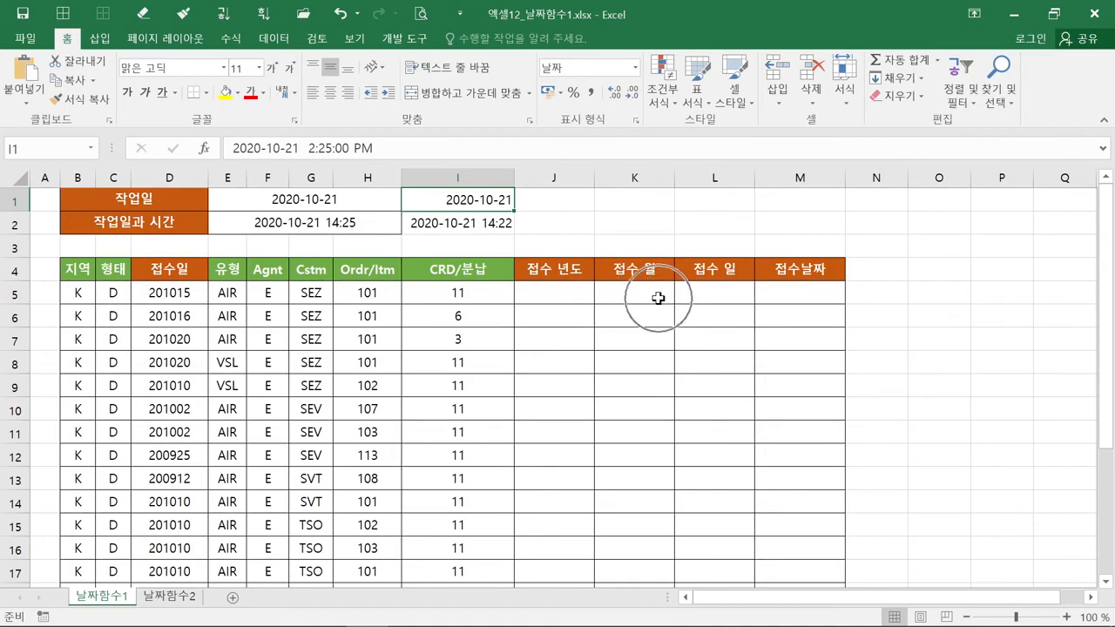
pyautogui.press('ctrl')
pyautogui.press('ctrl')
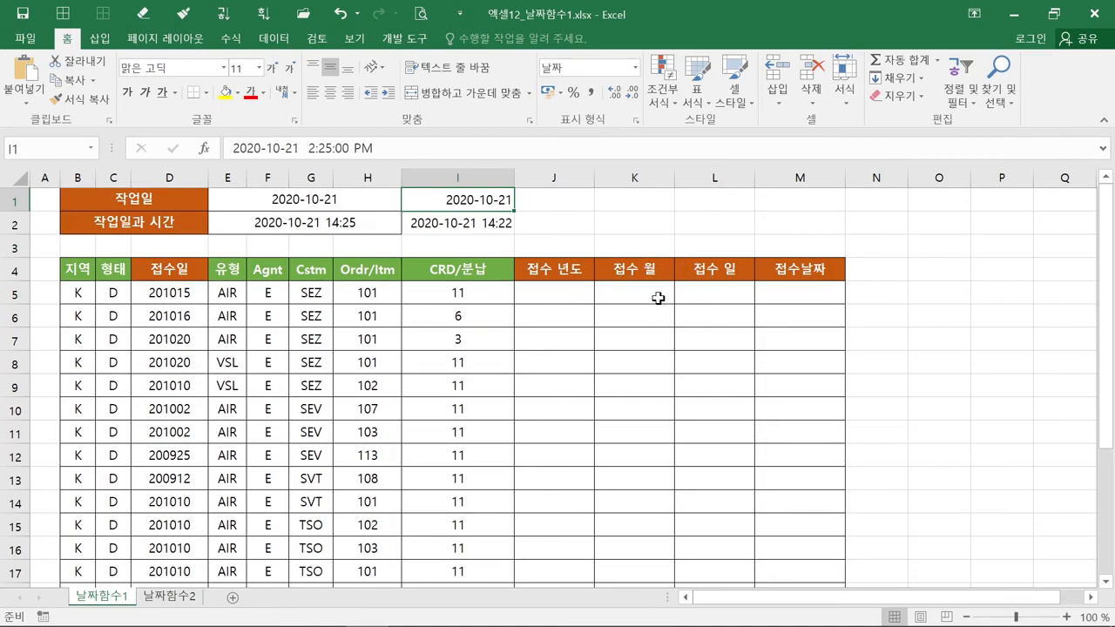
pyautogui.moveTo(127, 282); pyautogui.dragTo(205, 592)
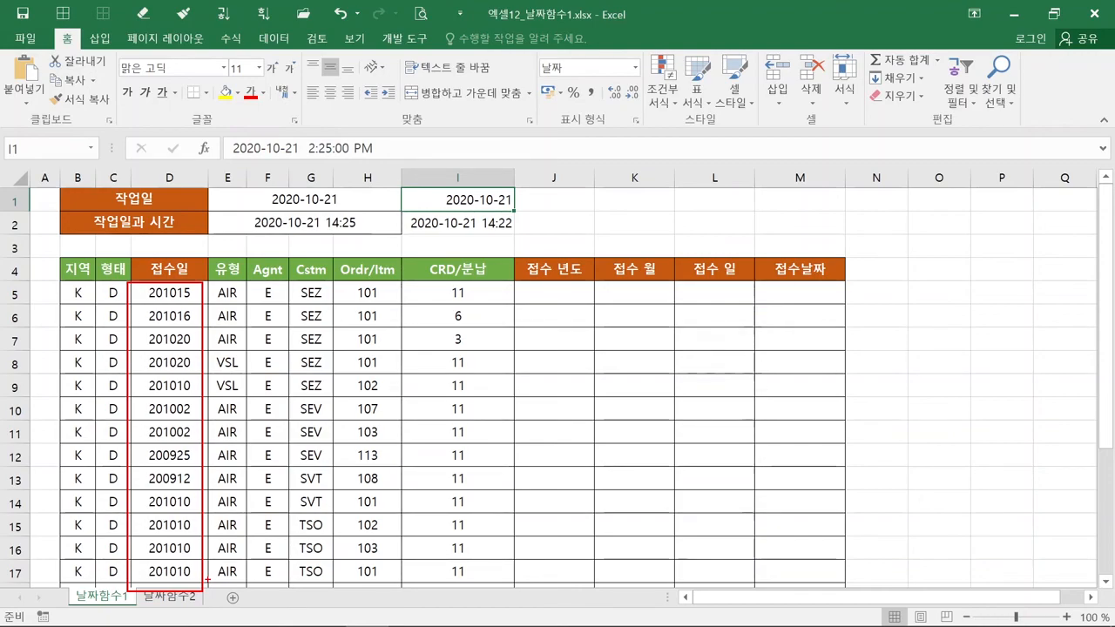
# Clear the horizontal alignment of the whole 접수일 column D so its entries use the default alignment.
pyautogui.click(172, 171)
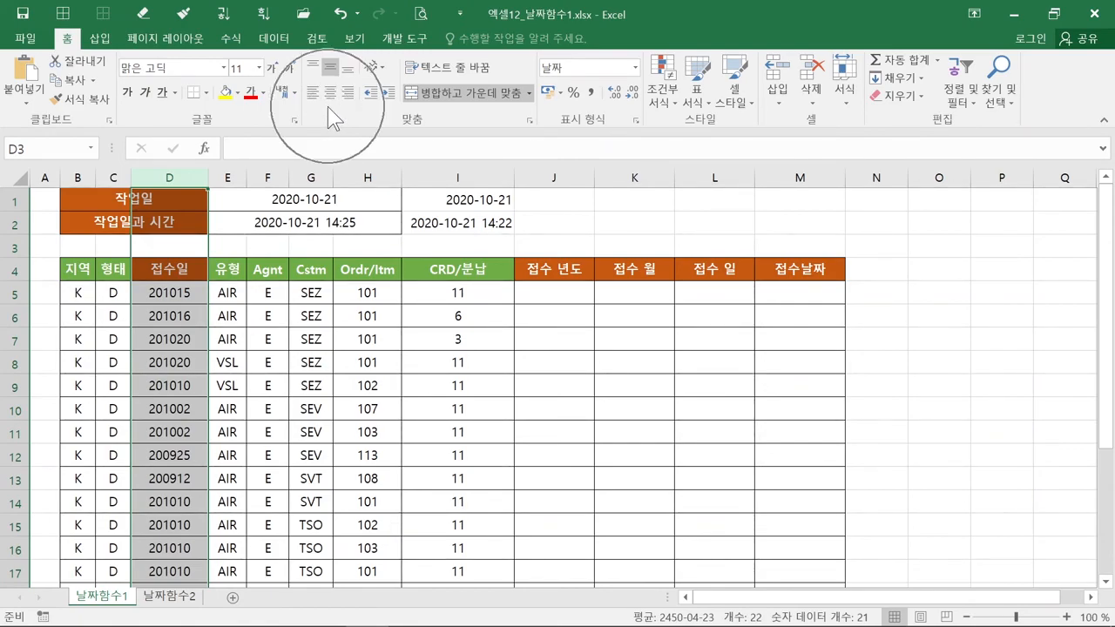
pyautogui.click(319, 97)
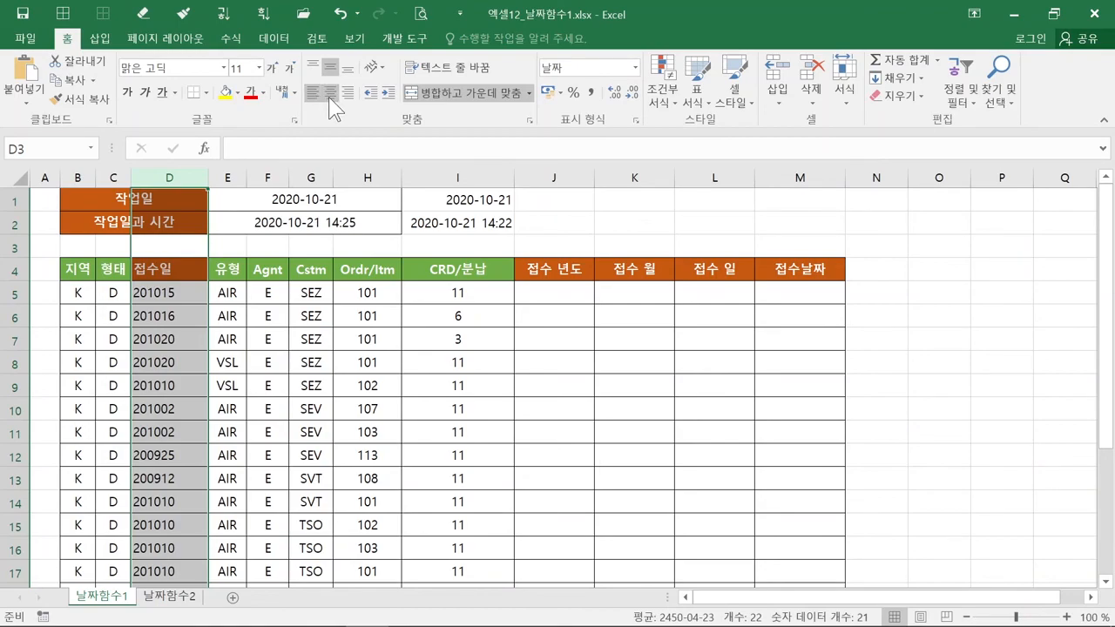
pyautogui.click(330, 96)
pyautogui.click(344, 97)
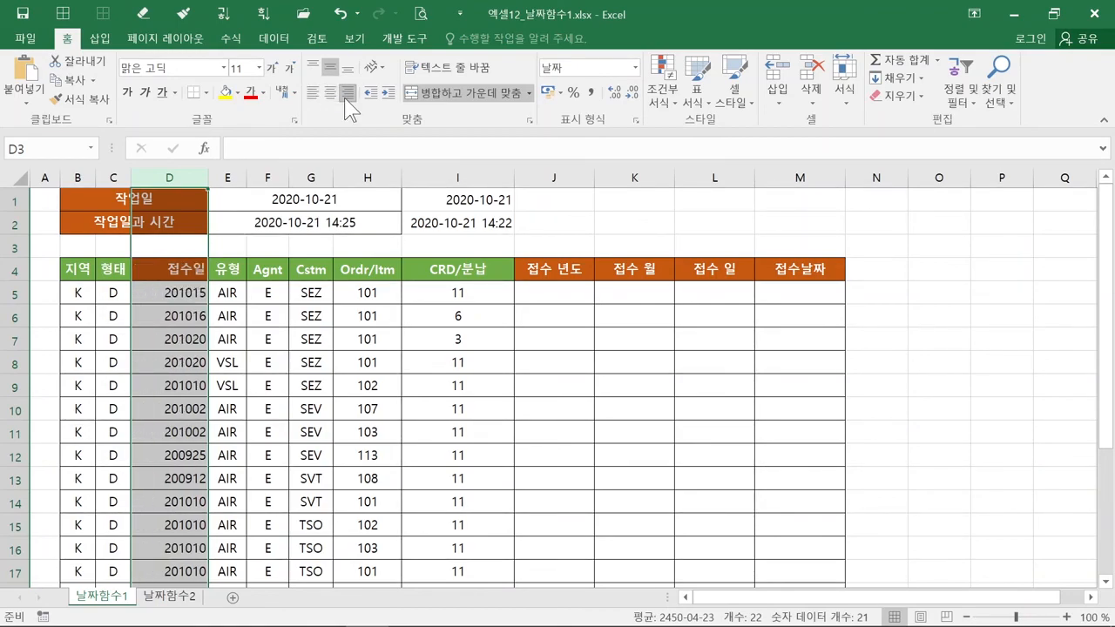
pyautogui.click(330, 97)
pyautogui.click(314, 94)
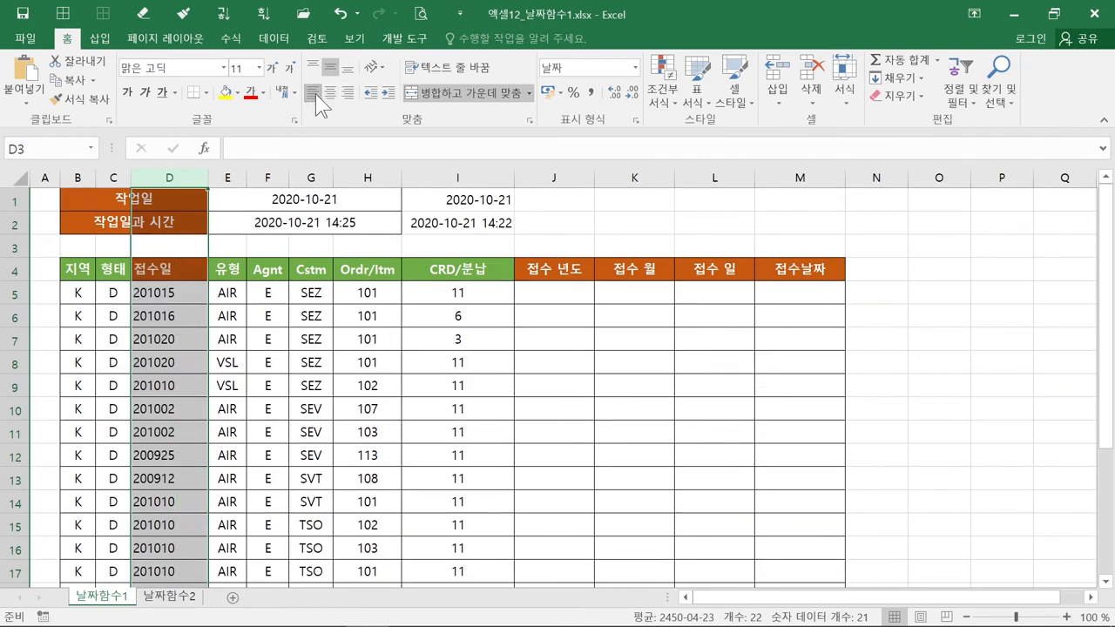
pyautogui.click(329, 96)
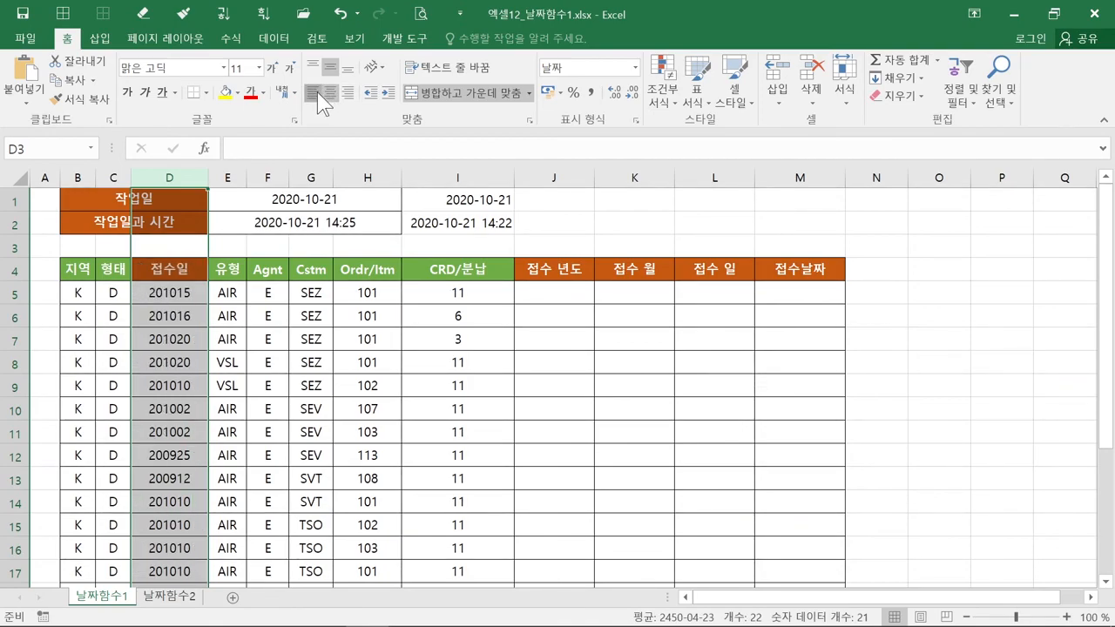
pyautogui.click(315, 93)
pyautogui.click(329, 97)
pyautogui.click(343, 100)
pyautogui.click(331, 96)
pyautogui.click(330, 99)
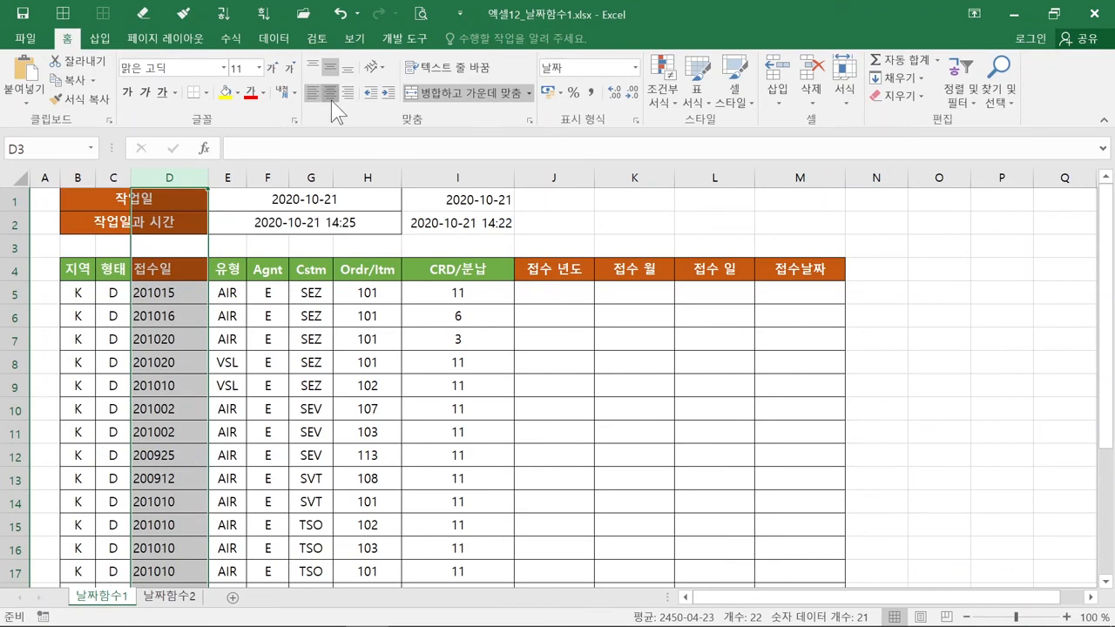
pyautogui.click(331, 100)
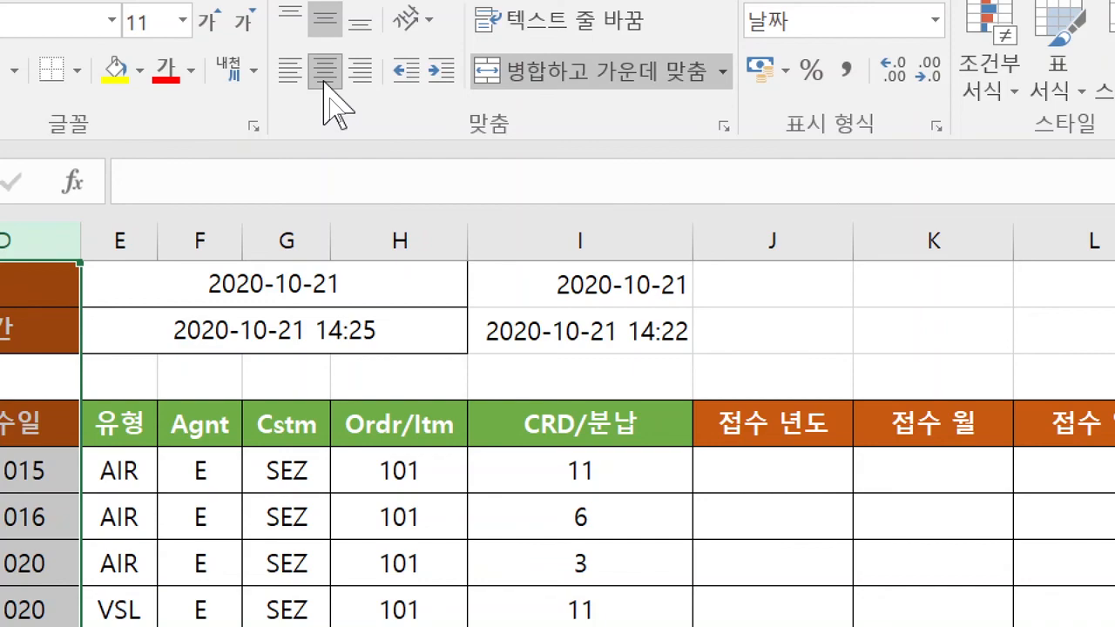
pyautogui.click(326, 73)
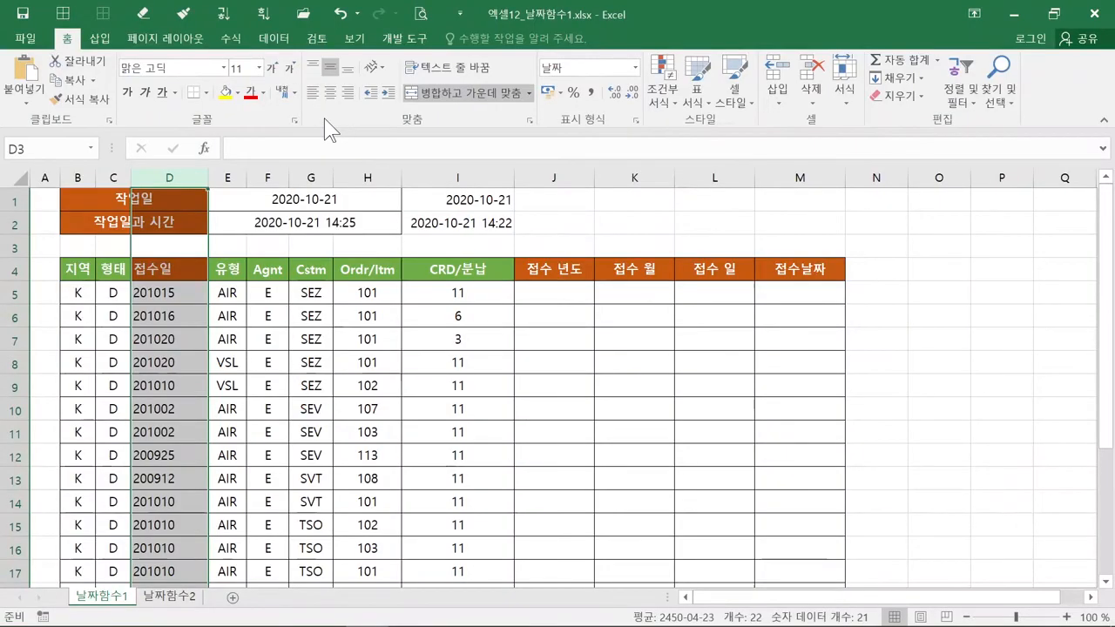
# Compare the number format of the 접수일 entries in D5 and D6 with that of cell I1.
pyautogui.click(171, 292)
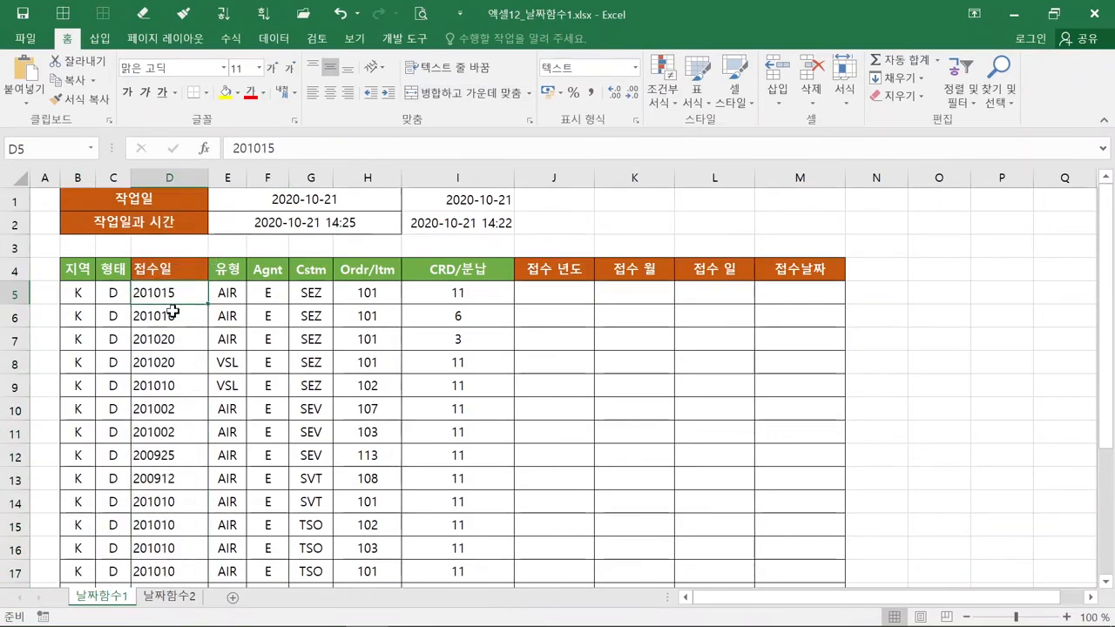
pyautogui.click(175, 317)
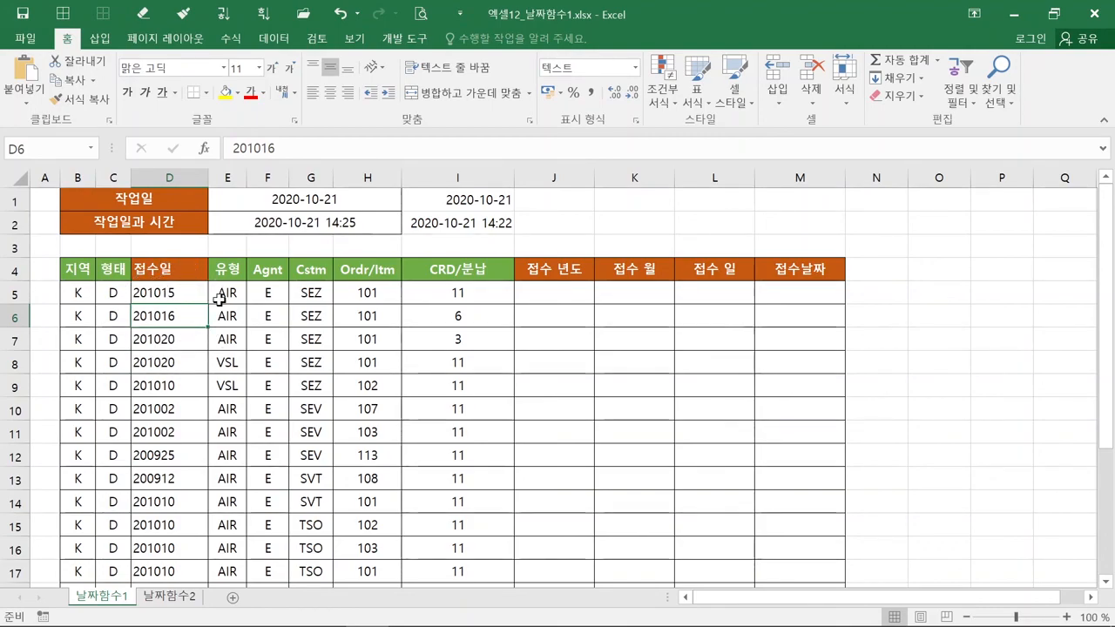
pyautogui.click(438, 200)
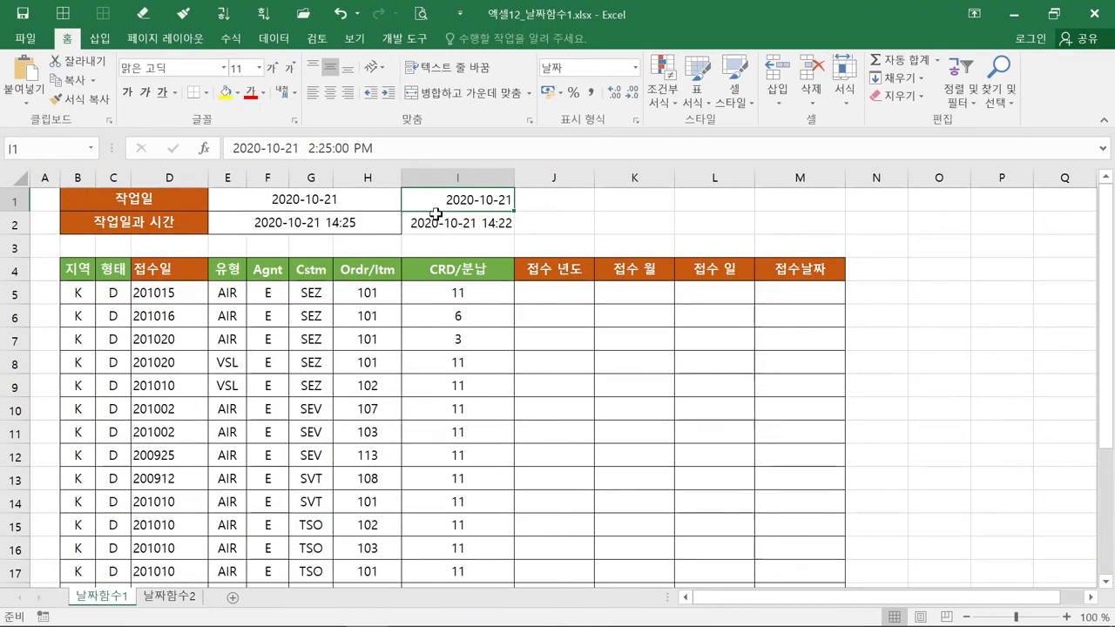
pyautogui.press('ctrl')
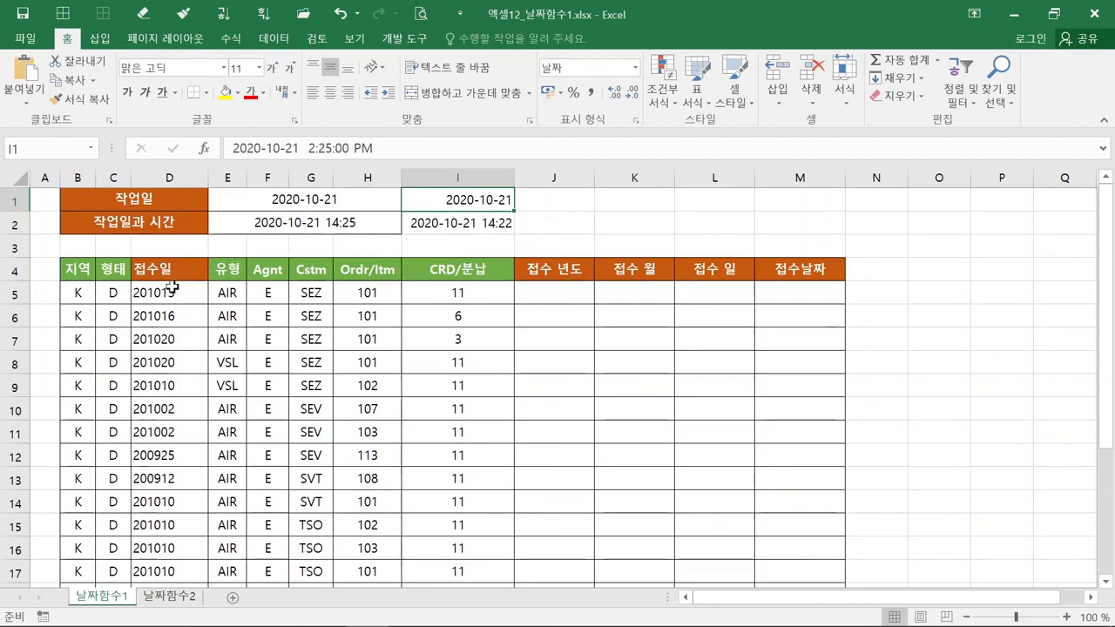
pyautogui.press('ctrl')
pyautogui.press('ctrl')
pyautogui.press('ctrl')
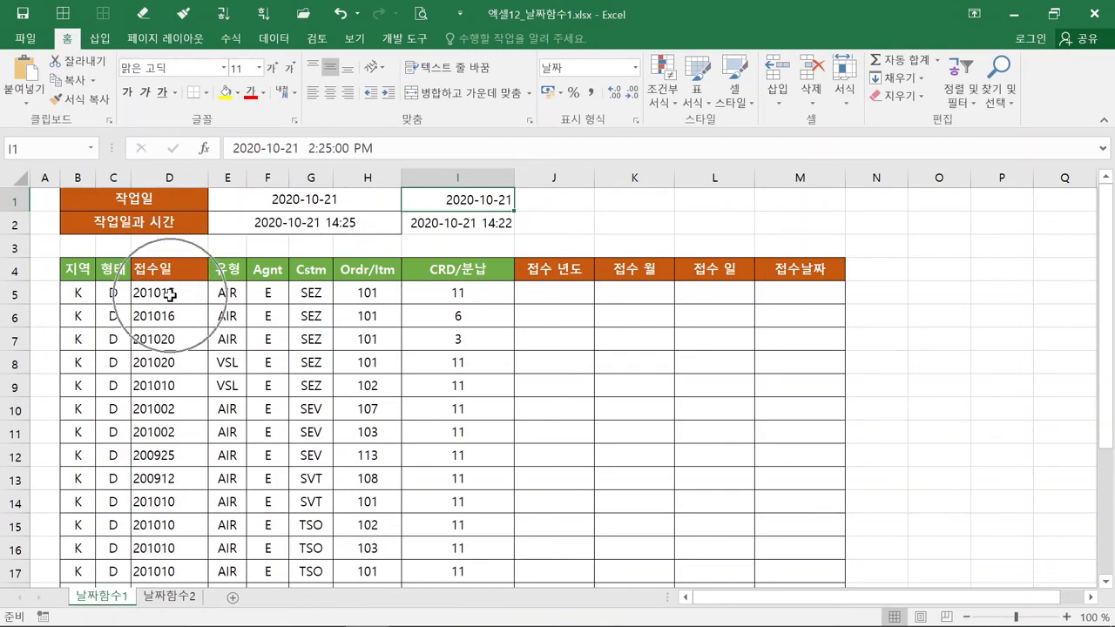
pyautogui.press('ctrl')
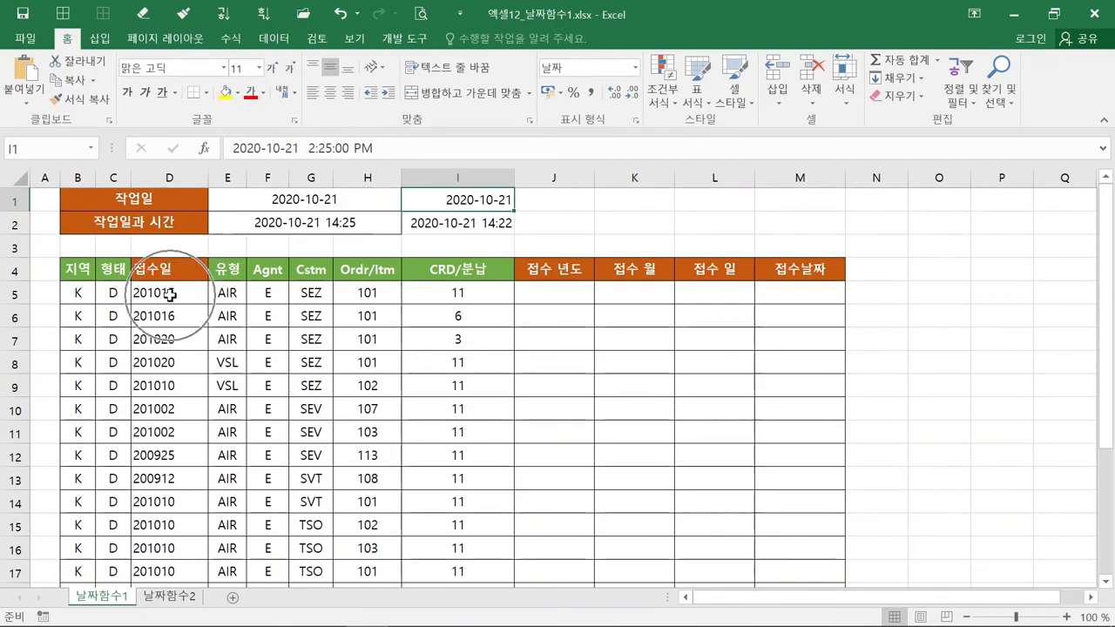
# Compare the stored content of the 접수일 entry in D5 with the fixed date and time in I1.
pyautogui.click(171, 295)
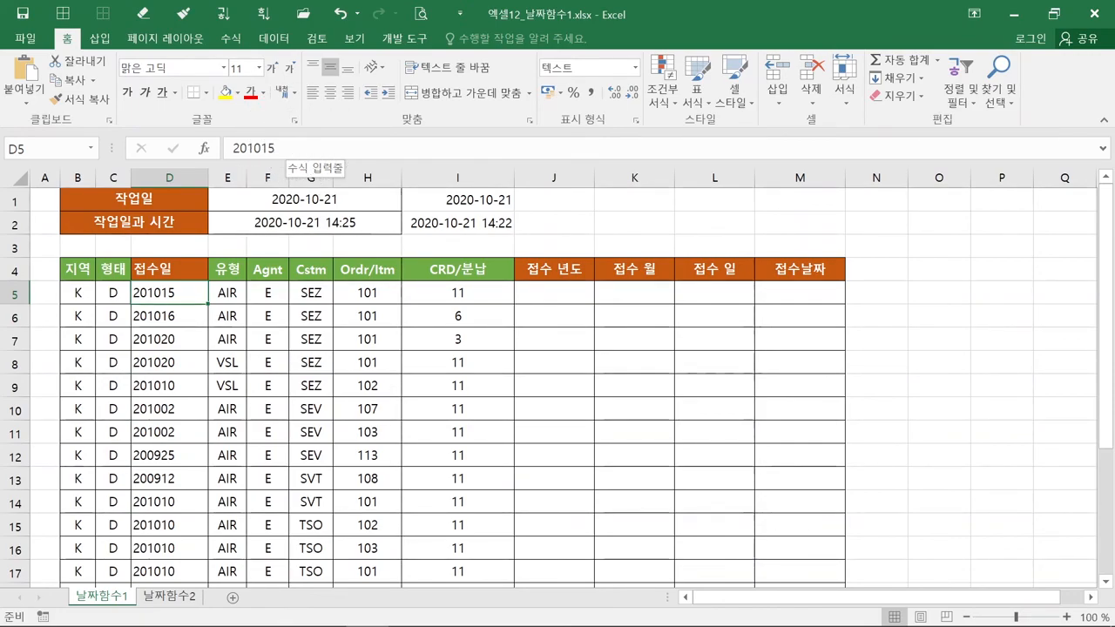
pyautogui.click(426, 200)
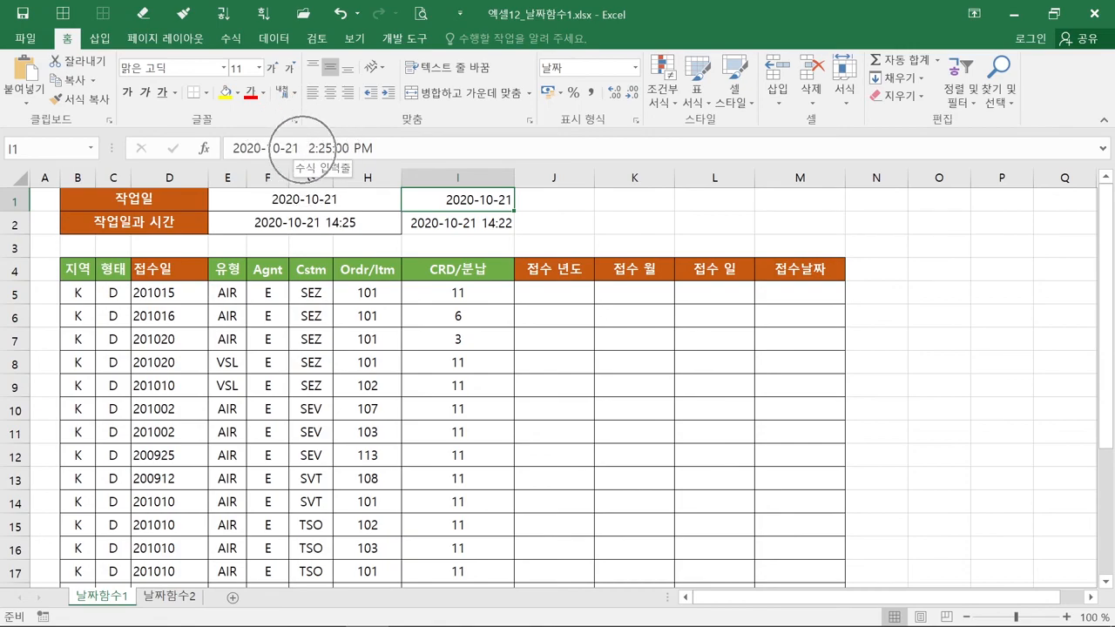
pyautogui.click(178, 294)
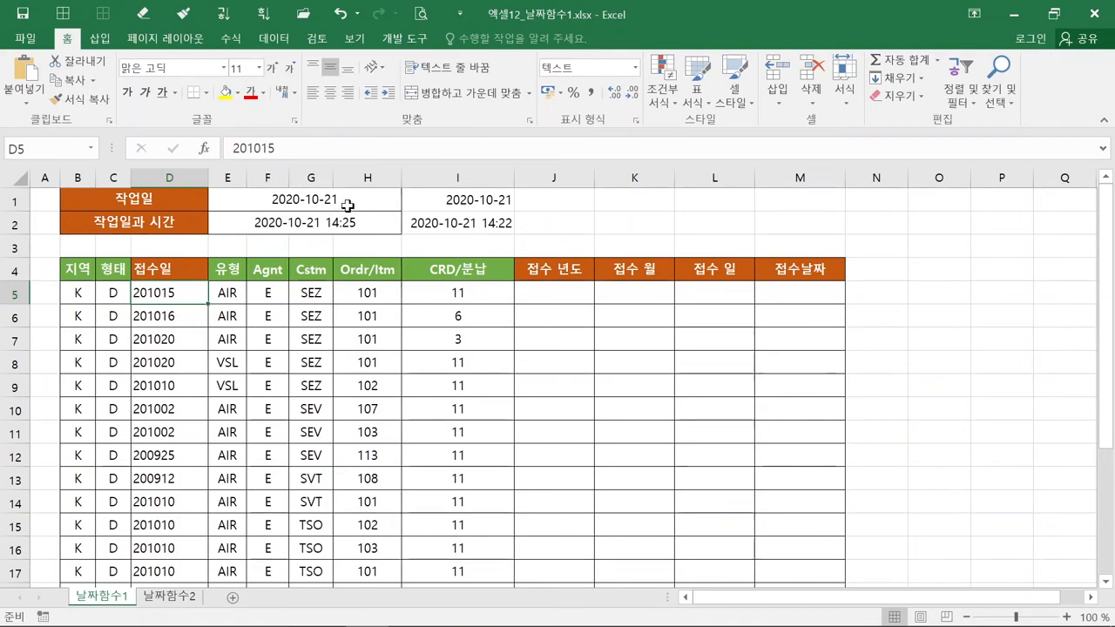
# Undo the last change on the sheet.
pyautogui.press('ctrl')
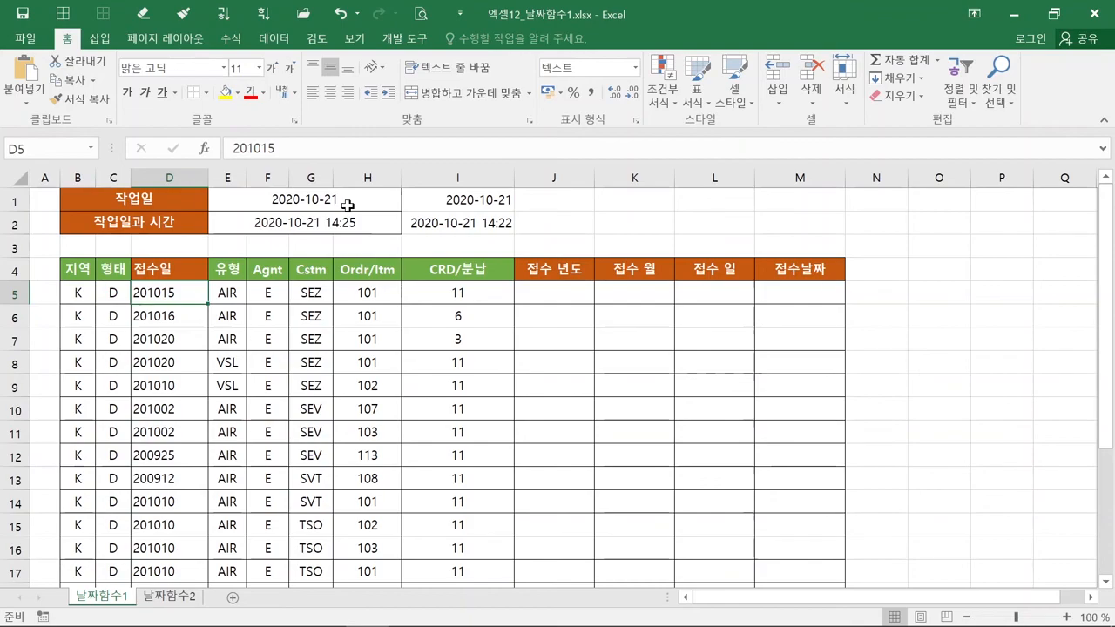
pyautogui.hotkey('ctrl', 'z')
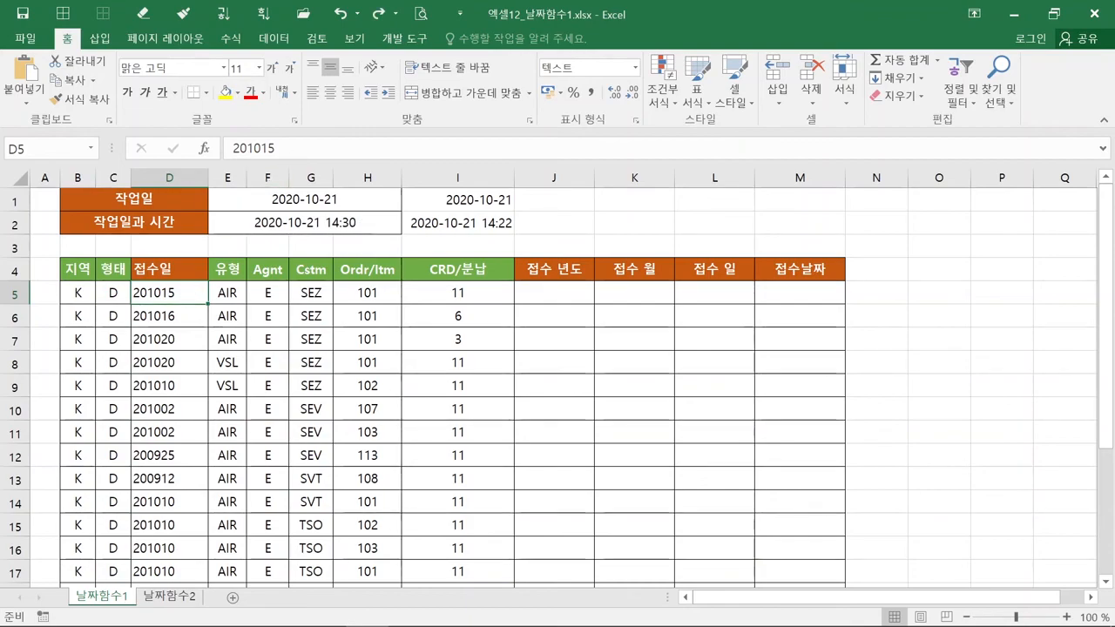
# Apply the long date format (자세한 날짜) to the fixed date in cell I1.
pyautogui.click(490, 199)
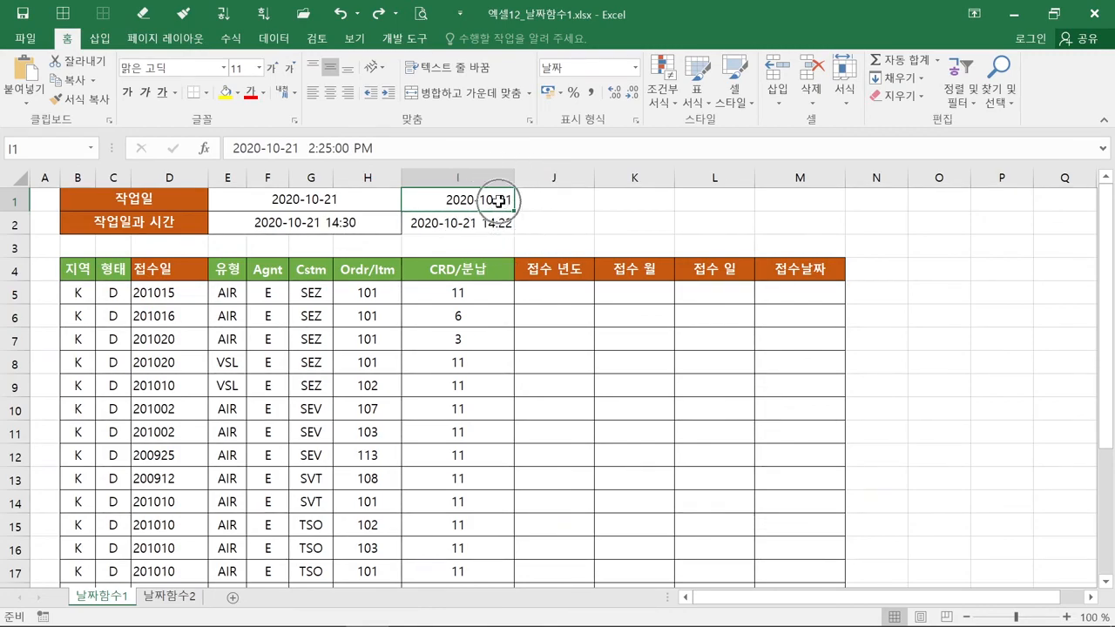
pyautogui.press('ctrl')
pyautogui.press('ctrl')
pyautogui.press('ctrl')
pyautogui.press('ctrl')
pyautogui.press('ctrl')
pyautogui.press('ctrl')
pyautogui.press('ctrl')
pyautogui.press('ctrl')
pyautogui.press('ctrl')
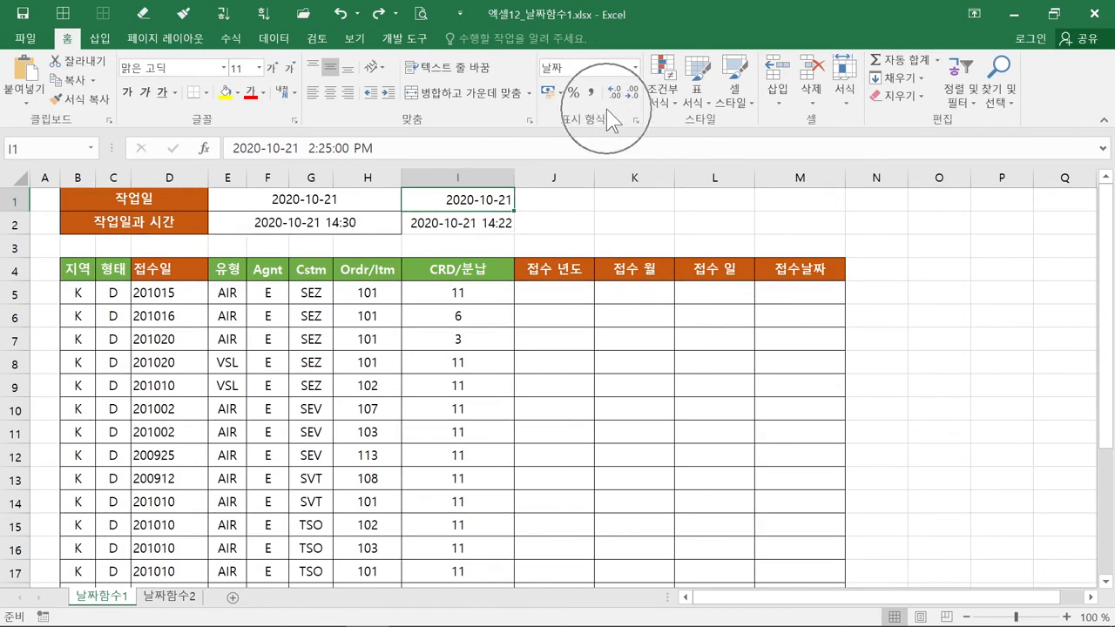
pyautogui.press('ctrl')
pyautogui.press('ctrl')
pyautogui.press('ctrl')
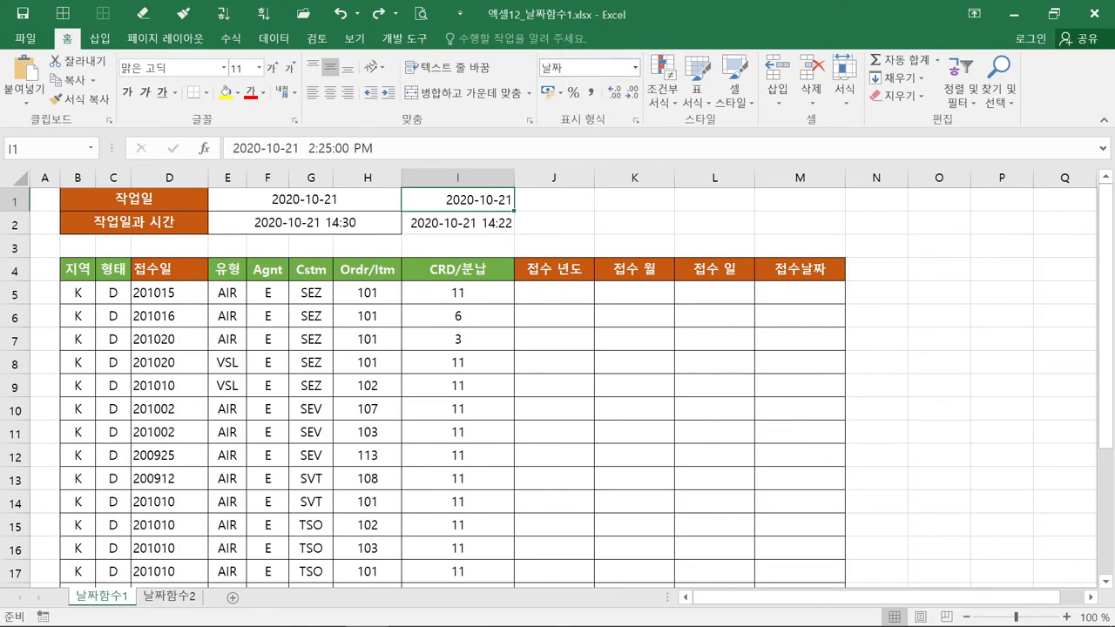
pyautogui.press('ctrl')
pyautogui.press('ctrl')
pyautogui.press('ctrl')
pyautogui.press('ctrl')
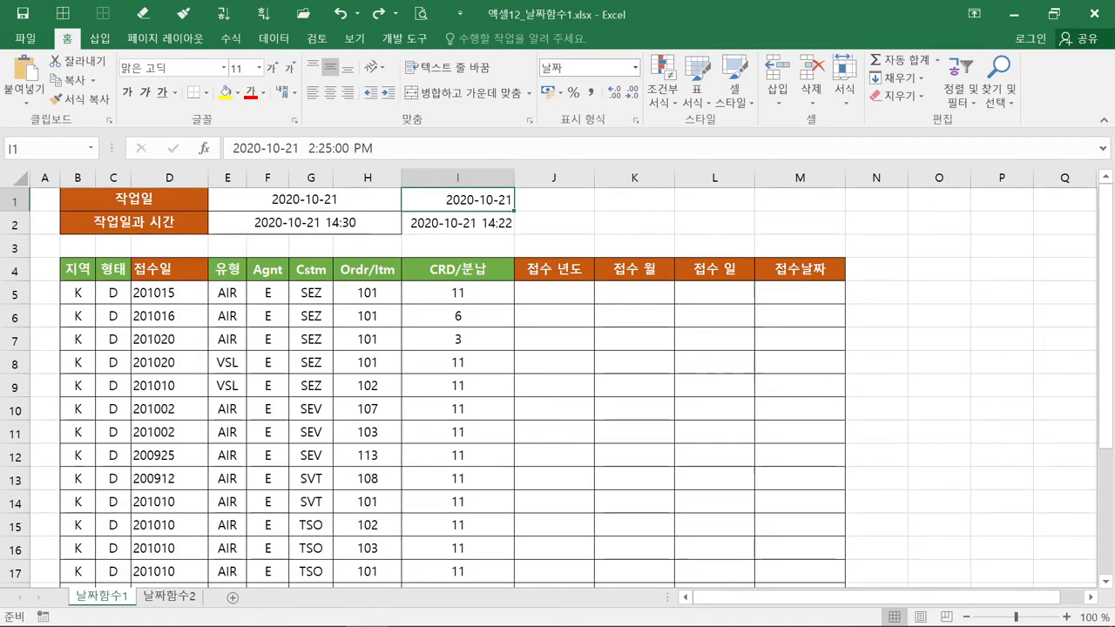
pyautogui.press('ctrl')
pyautogui.click(637, 69)
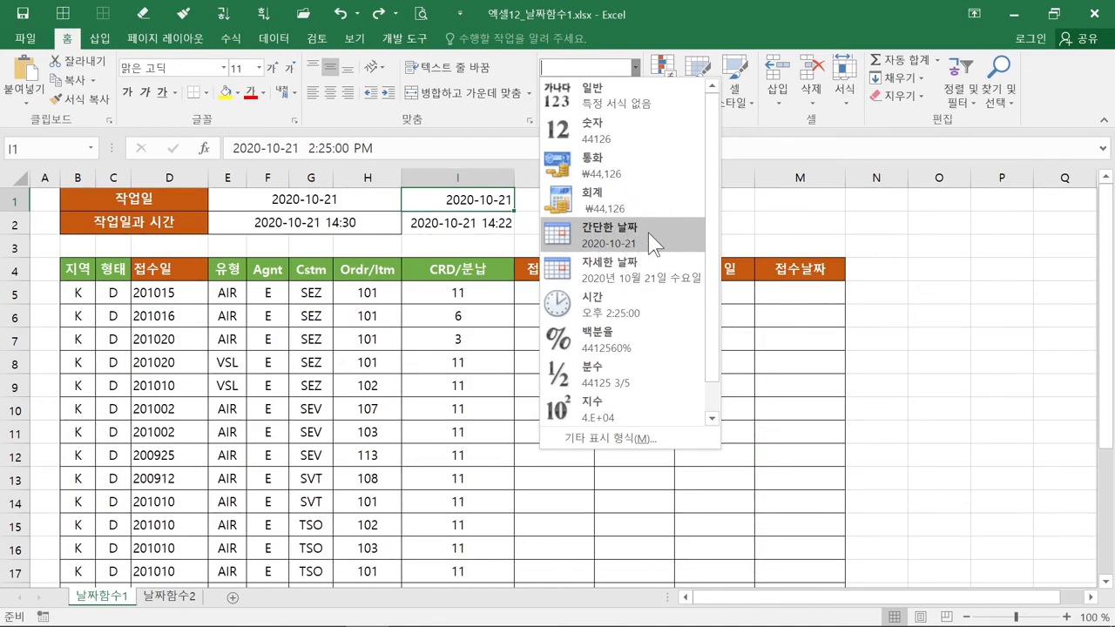
pyautogui.click(662, 276)
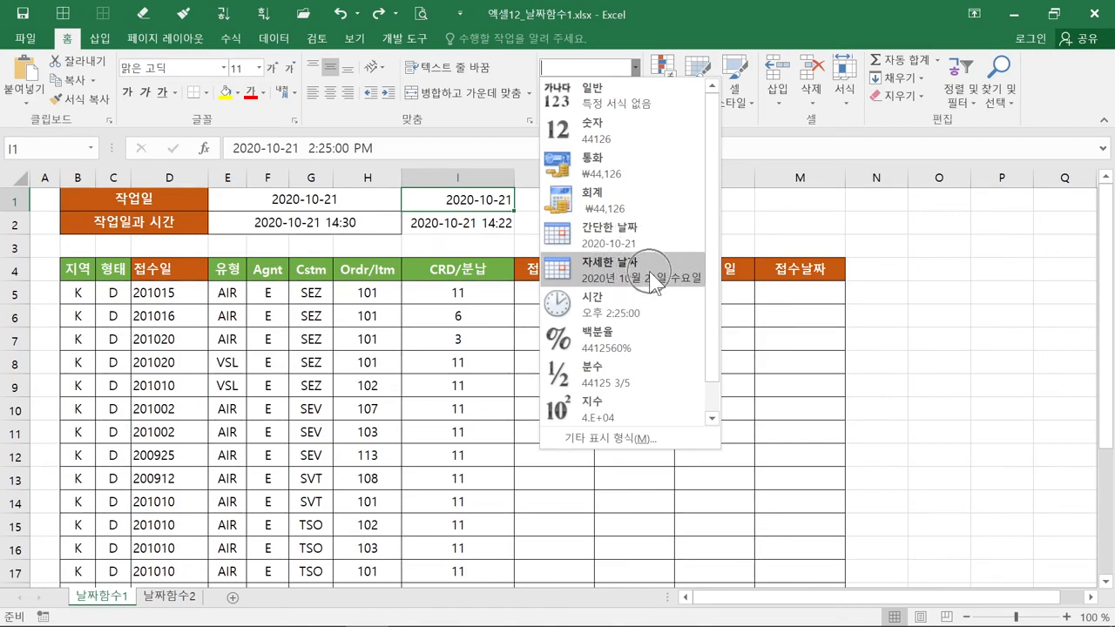
pyautogui.click(649, 271)
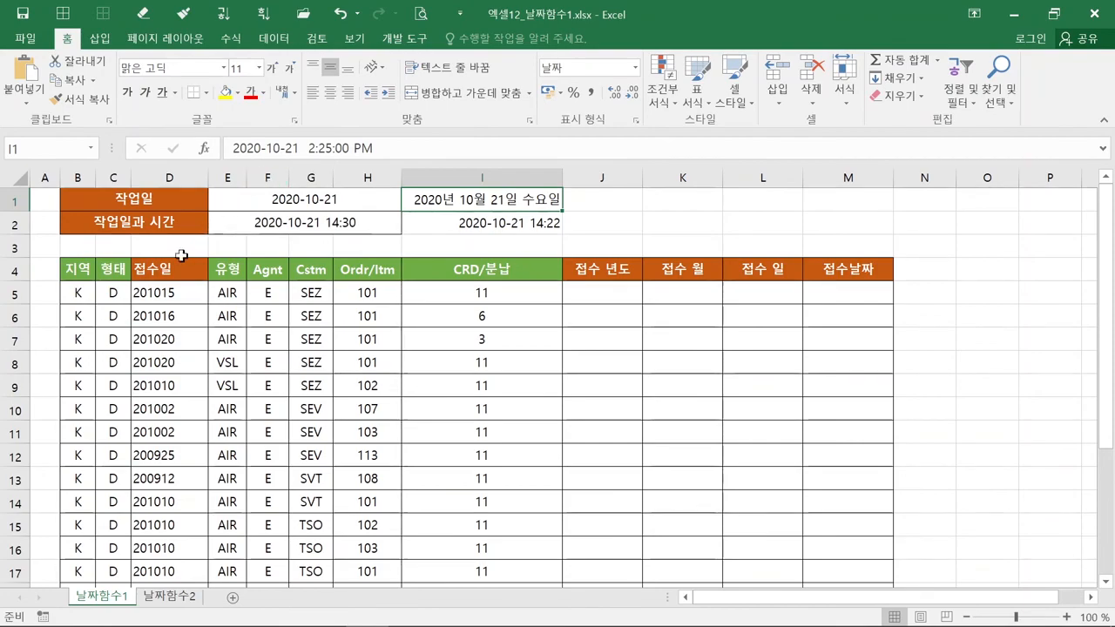
# Check the number format and stored content of the first 접수일 entry in D5.
pyautogui.click(174, 297)
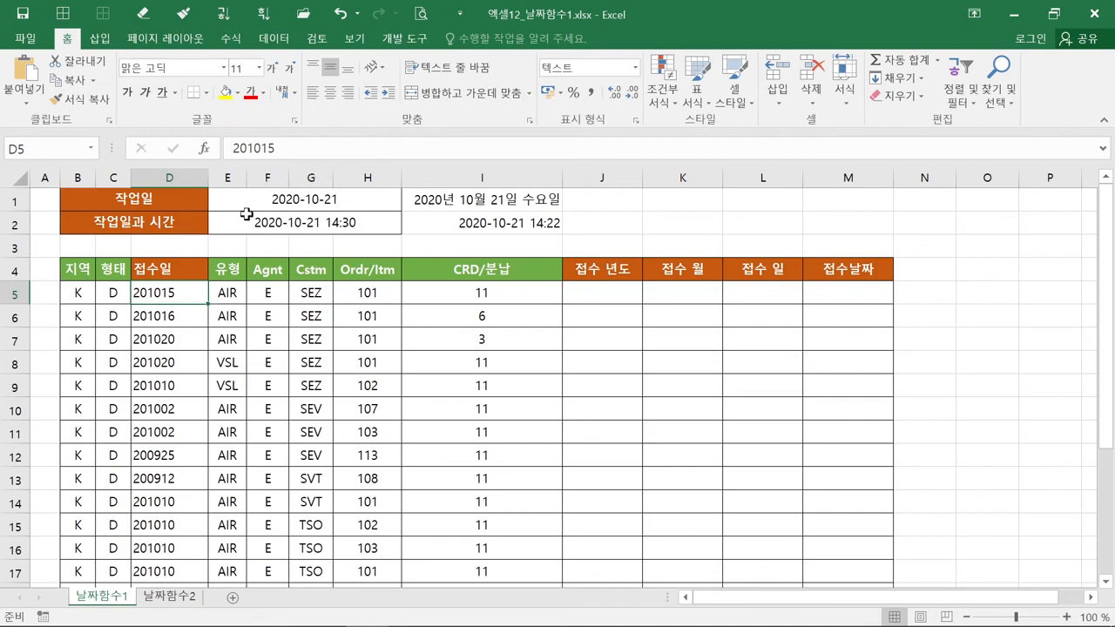
pyautogui.click(183, 300)
pyautogui.press('ctrl')
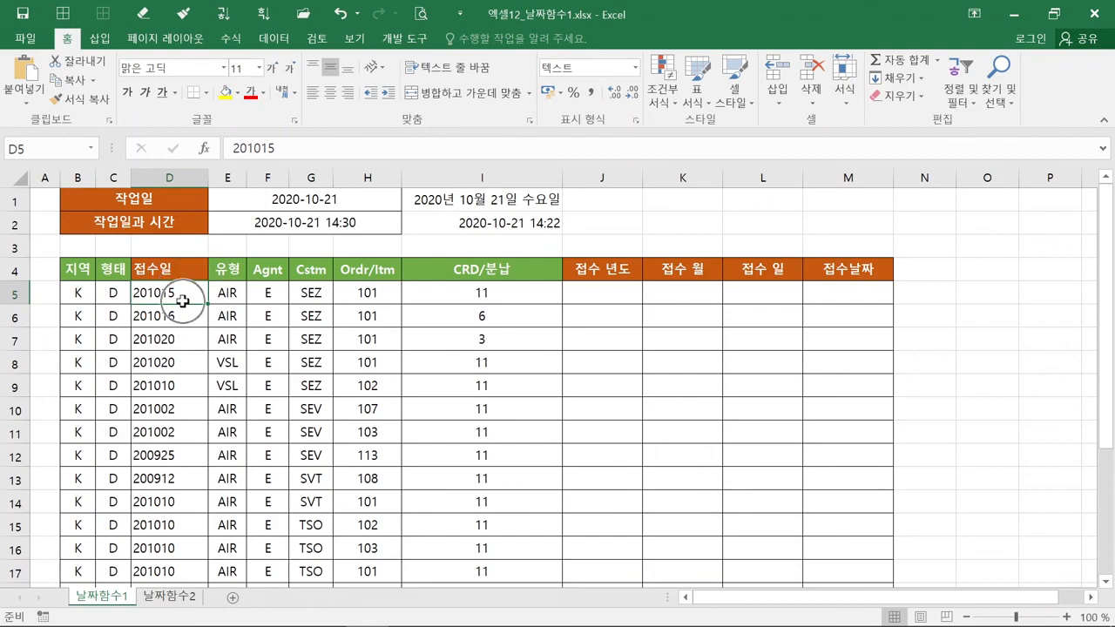
pyautogui.press('ctrl')
pyautogui.press('ctrl')
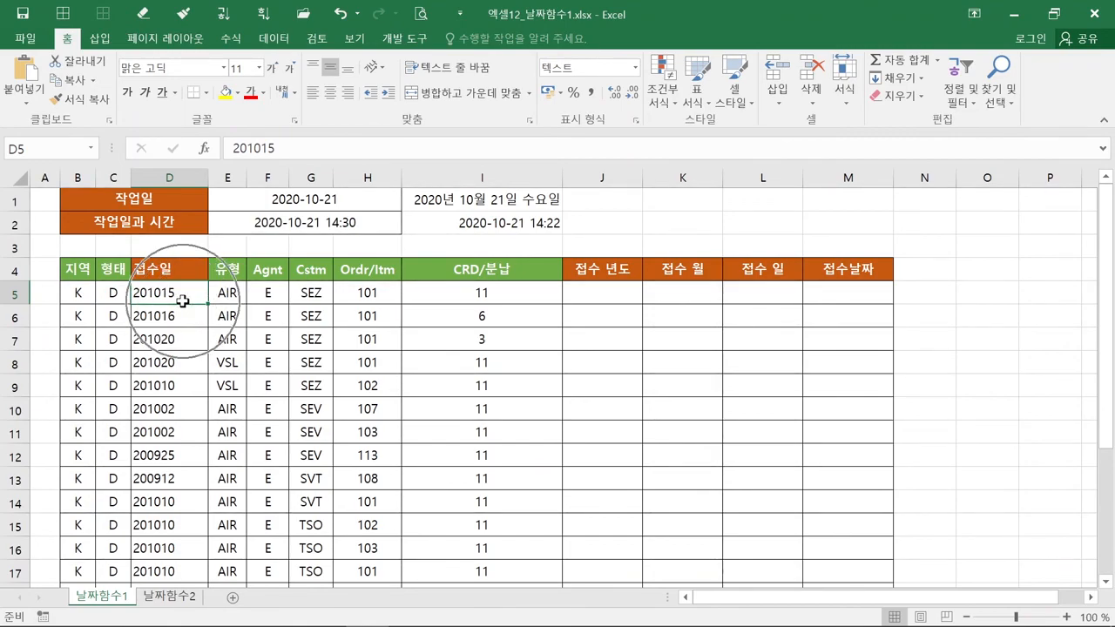
pyautogui.press('ctrl')
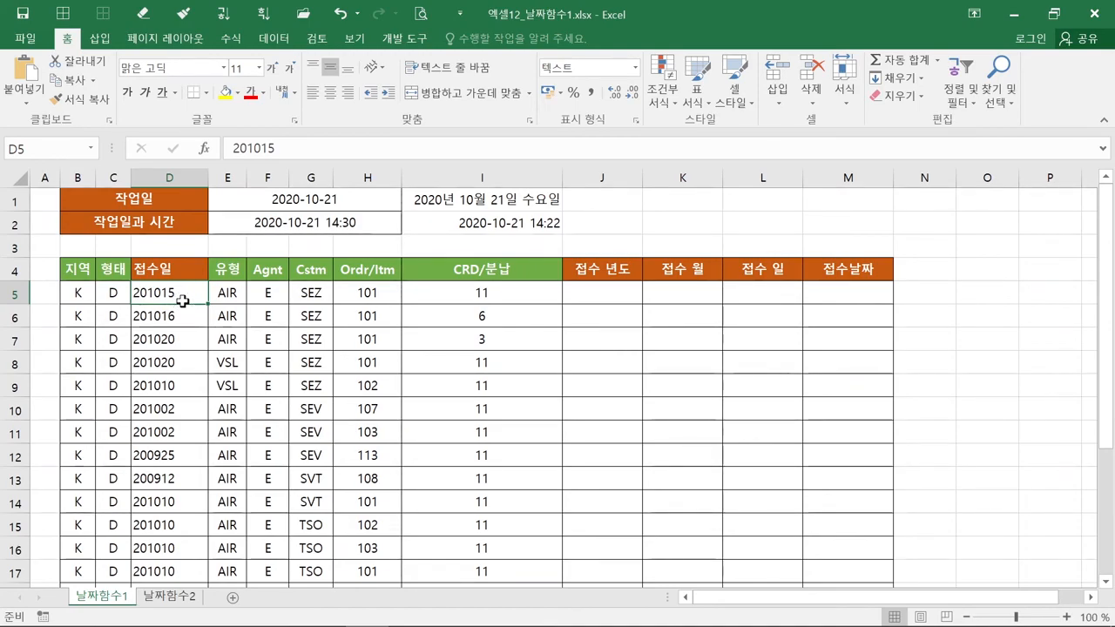
# Start a LEFT function in J5, the first cell of the 접수 년도 column.
pyautogui.click(600, 294)
pyautogui.press('ctrl')
pyautogui.press('ctrl')
pyautogui.press('ctrl')
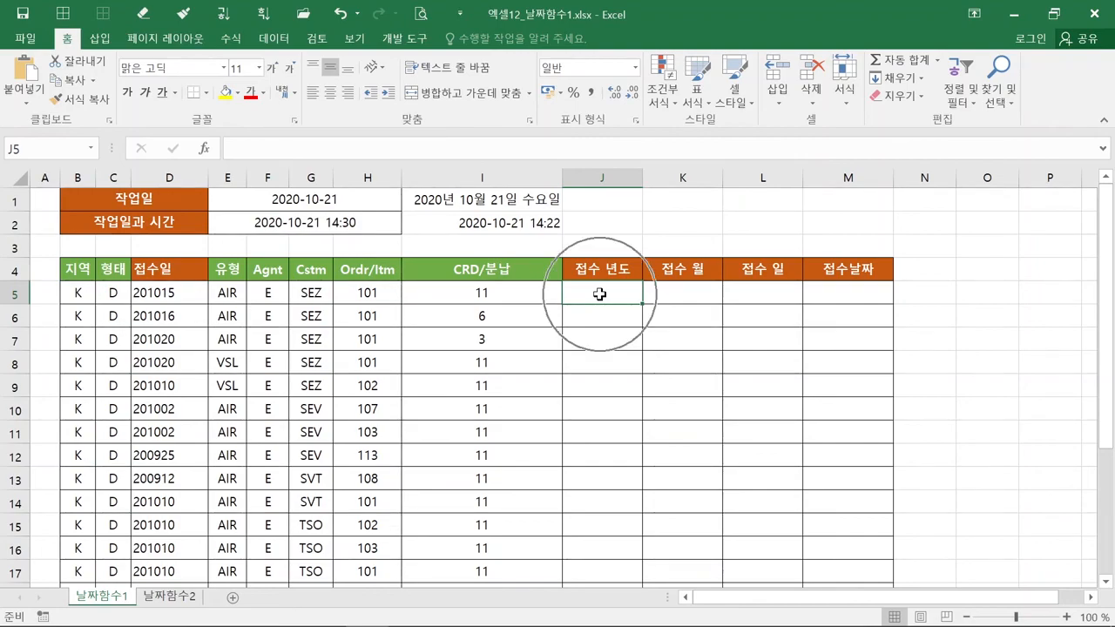
pyautogui.press('ctrl')
pyautogui.press('ctrl')
pyautogui.press('ctrl')
pyautogui.press('ctrl')
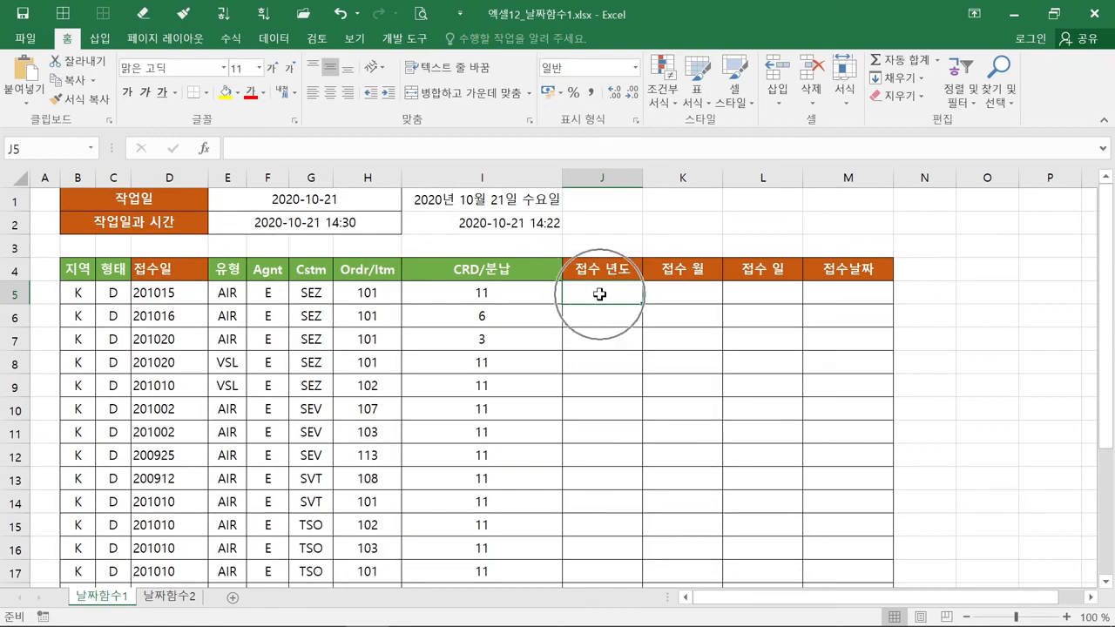
pyautogui.press('ctrl')
pyautogui.press('ctrl')
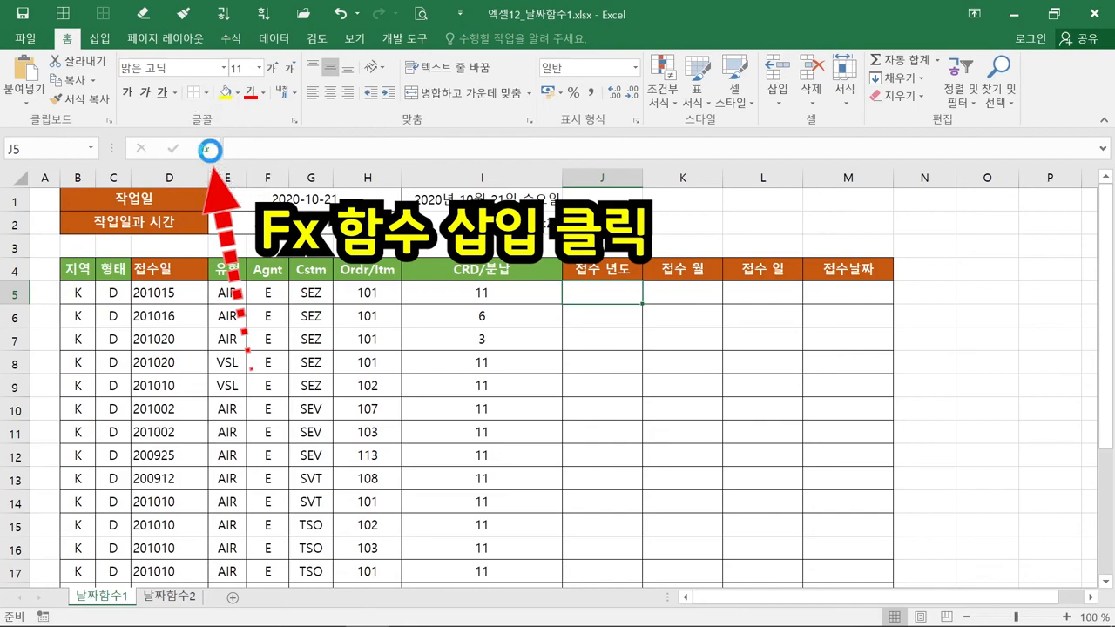
pyautogui.click(217, 152)
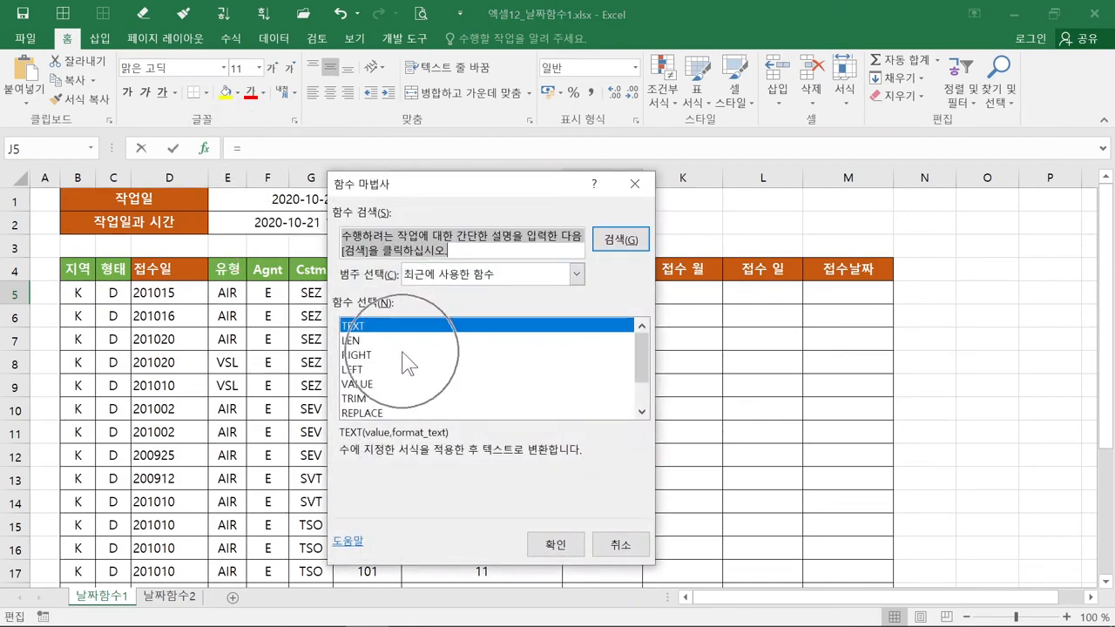
pyautogui.click(389, 369)
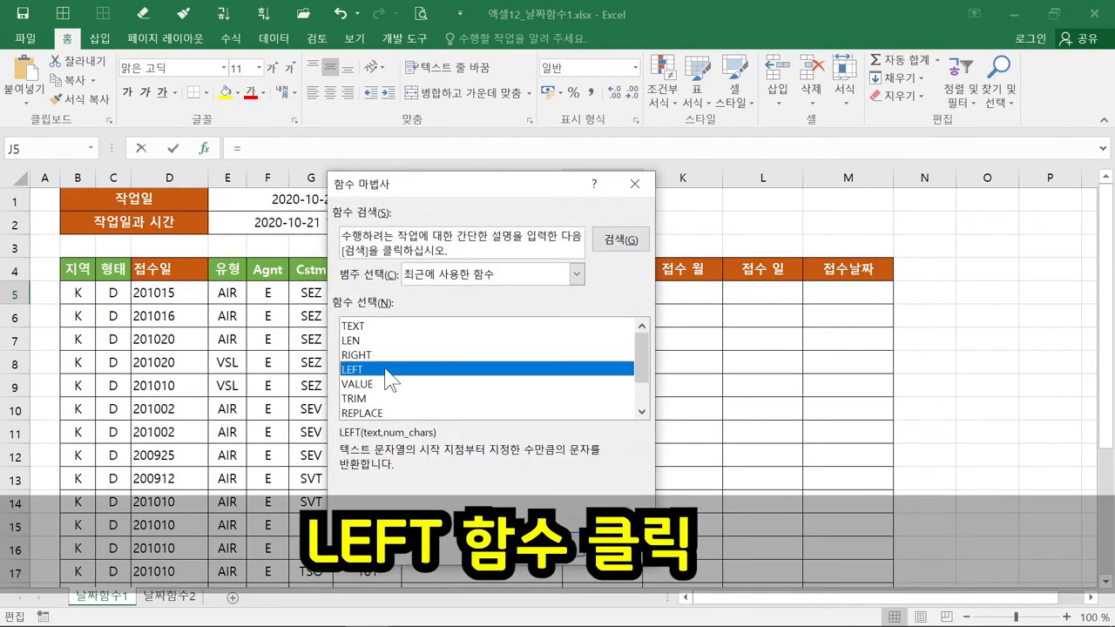
pyautogui.click(386, 370)
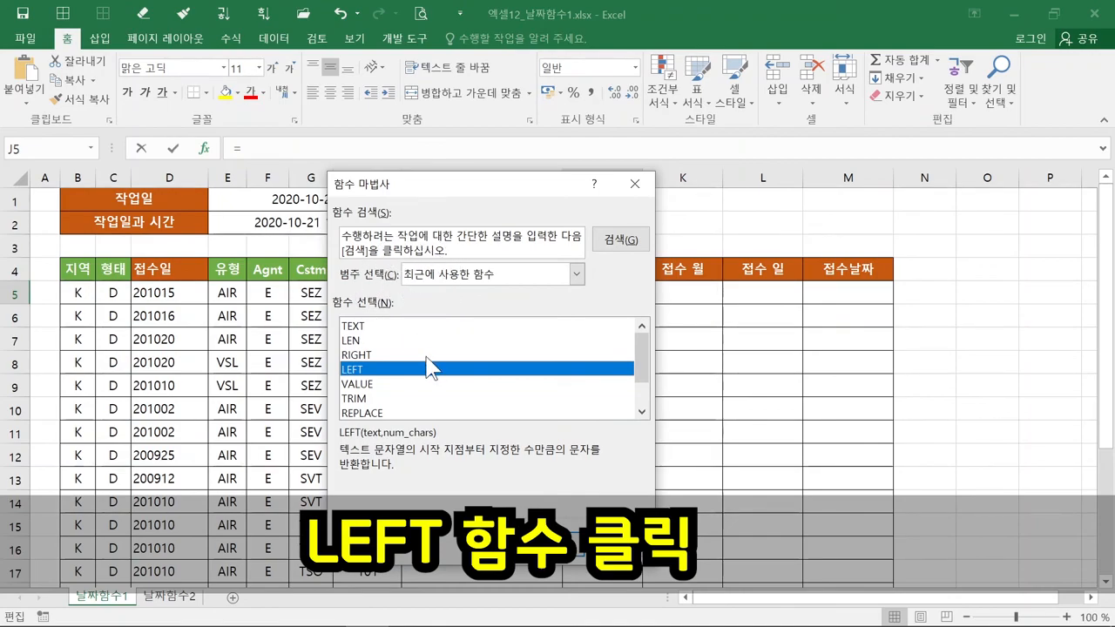
pyautogui.click(409, 370)
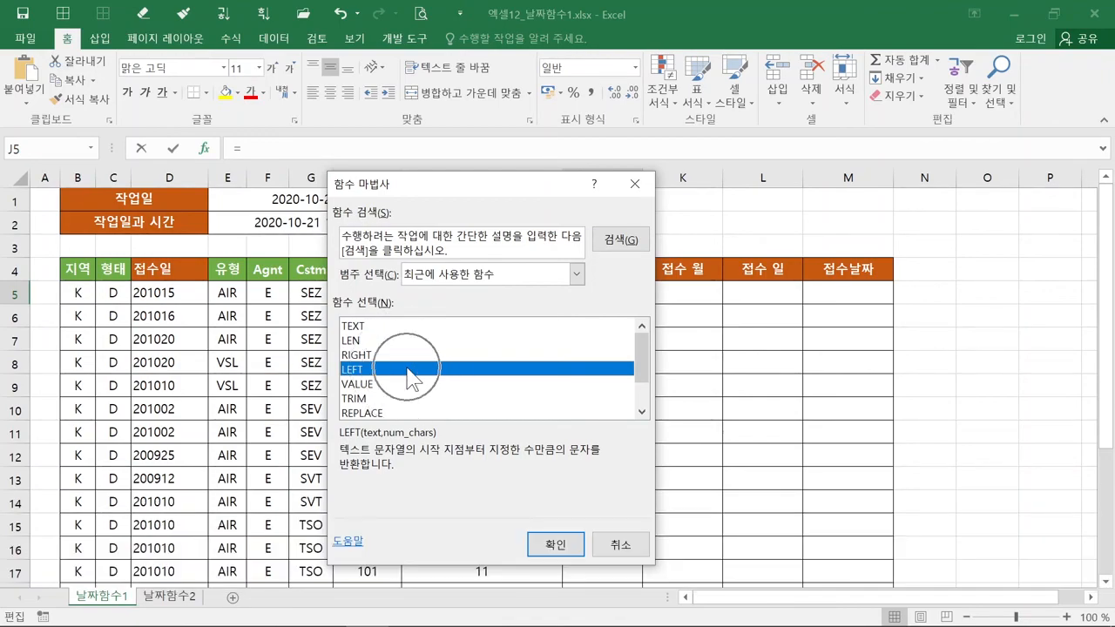
pyautogui.click(538, 556)
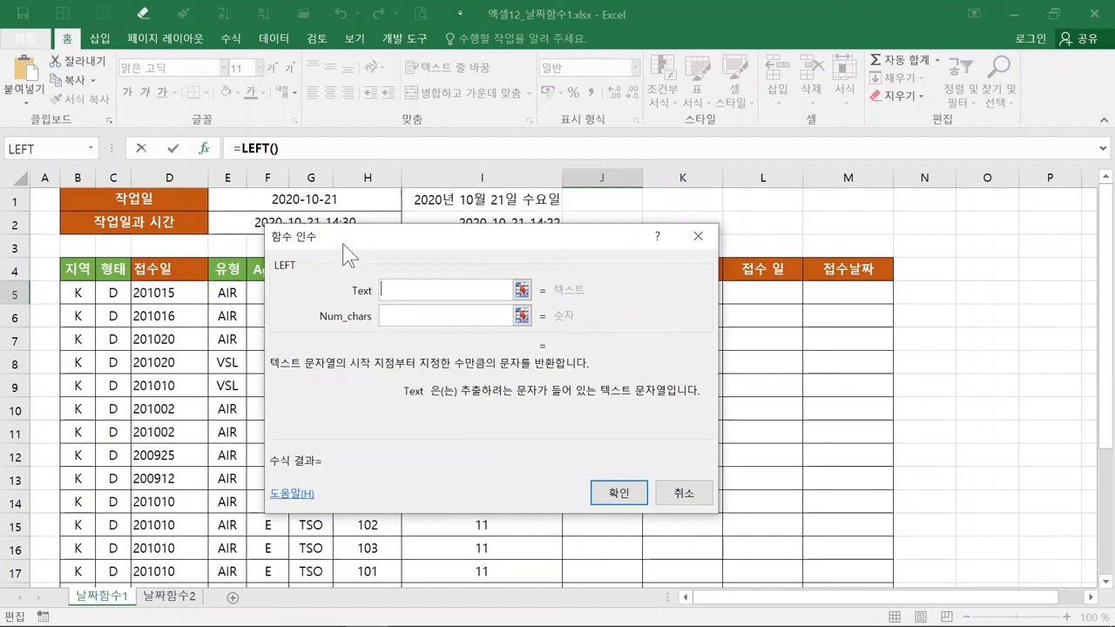
# Complete the LEFT function with D5 as the text and 2 characters, and fill the formula down the 접수 년도 column.
pyautogui.moveTo(360, 235); pyautogui.dragTo(360, 299)
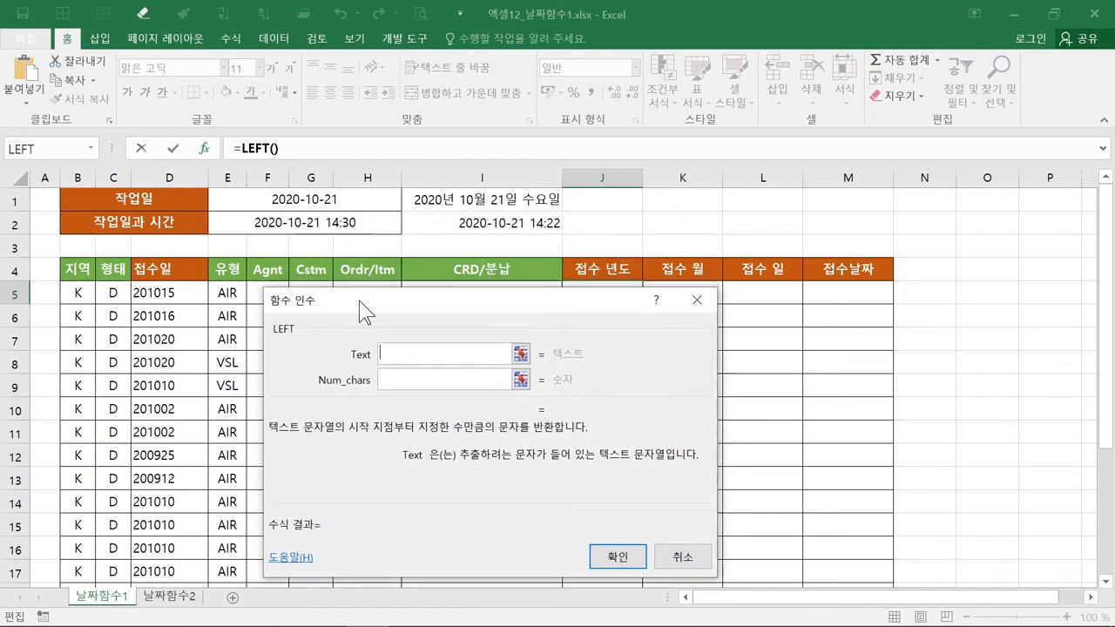
pyautogui.click(169, 294)
pyautogui.press('ctrl')
pyautogui.press('ctrl')
pyautogui.press('ctrl')
pyautogui.press('ctrl')
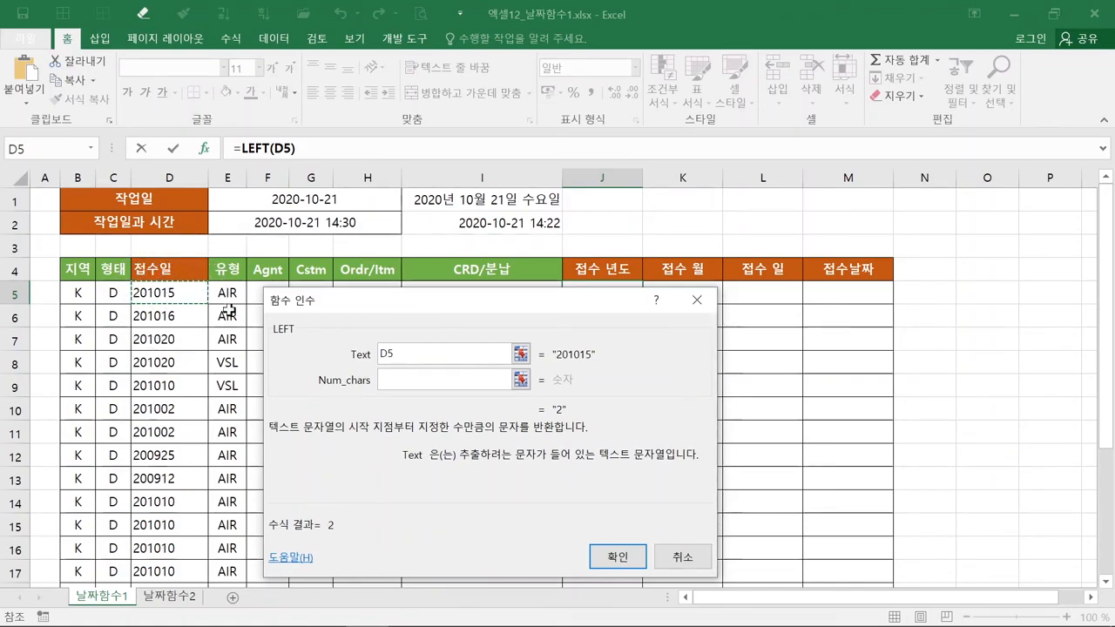
pyautogui.press('ctrl')
pyautogui.press('ctrl')
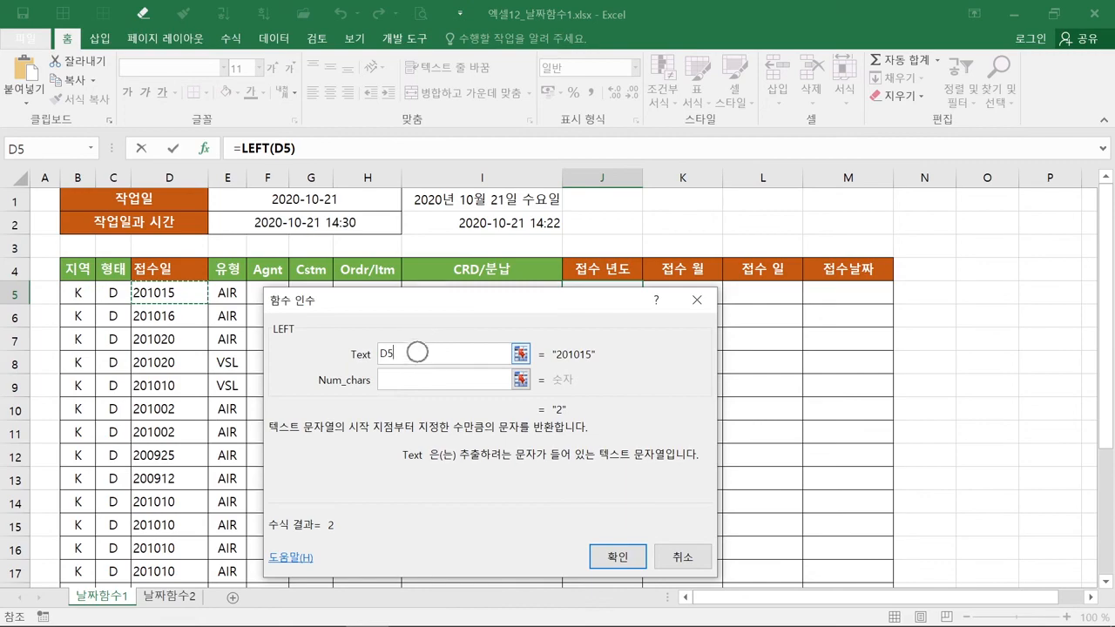
pyautogui.press('ctrl')
pyautogui.press('ctrl')
pyautogui.press('Tab')
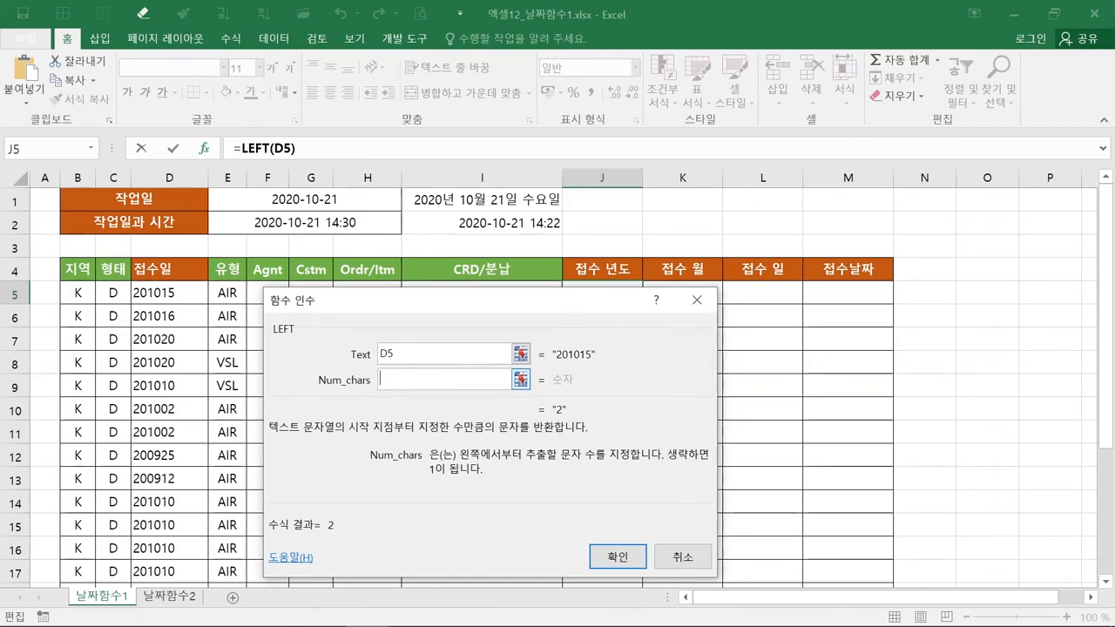
pyautogui.write('2')
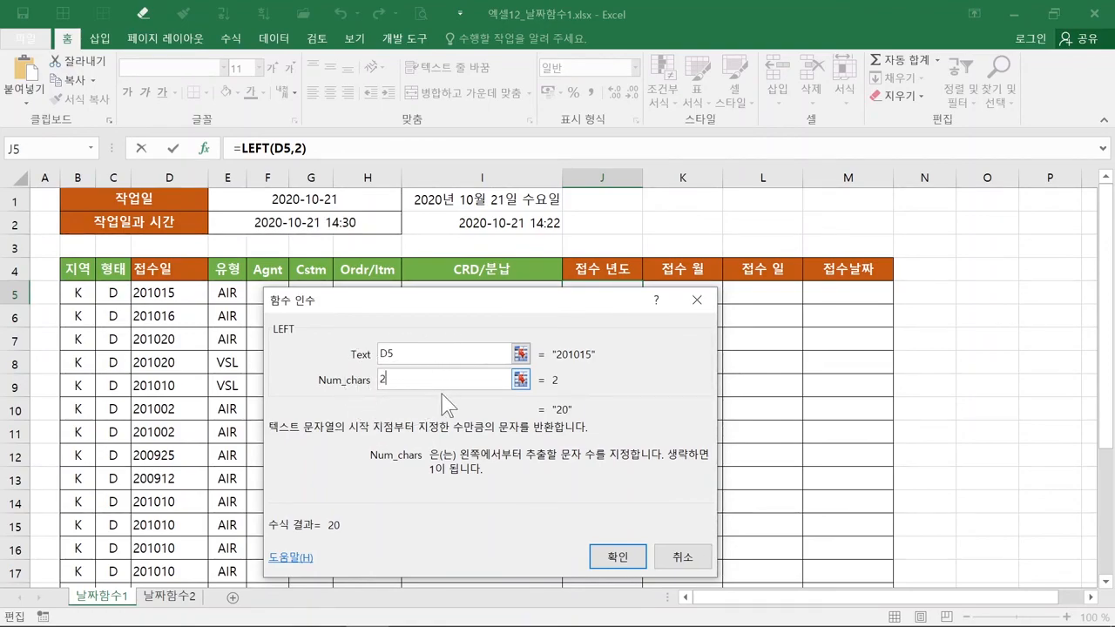
pyautogui.click(598, 559)
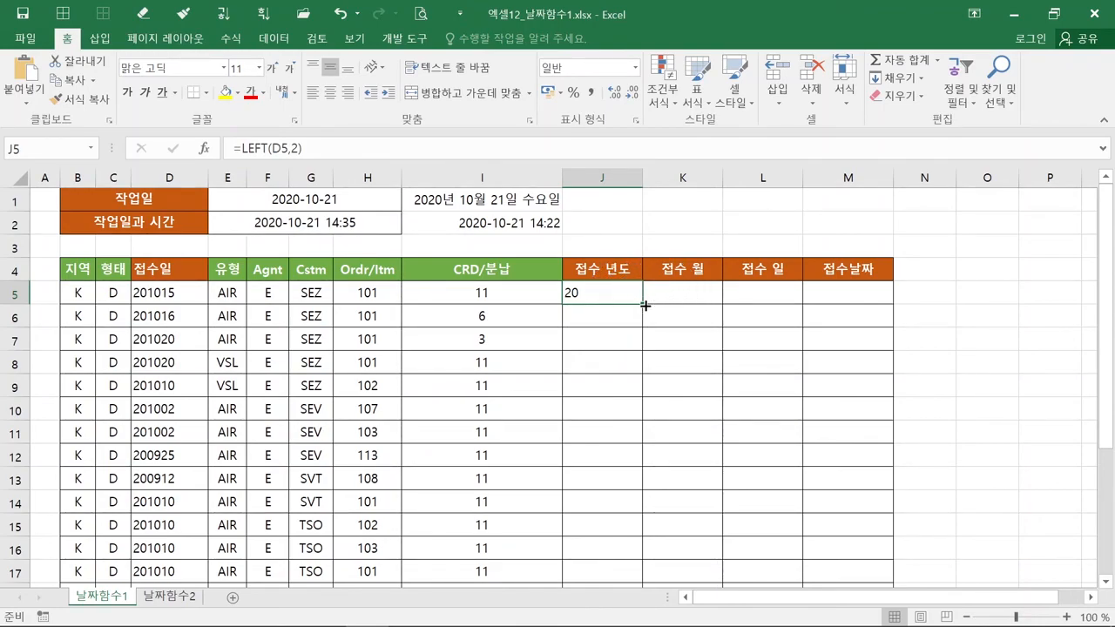
pyautogui.doubleClick(644, 305)
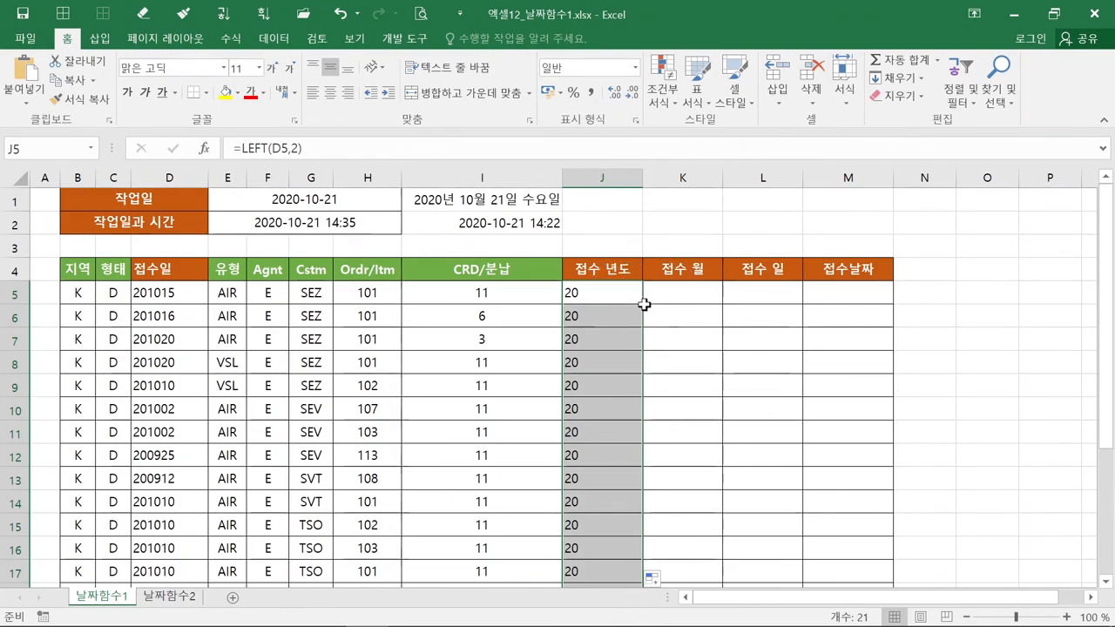
# Start a MID function from the 텍스트 category in K5, the first cell of the 접수 월 column.
pyautogui.click(690, 300)
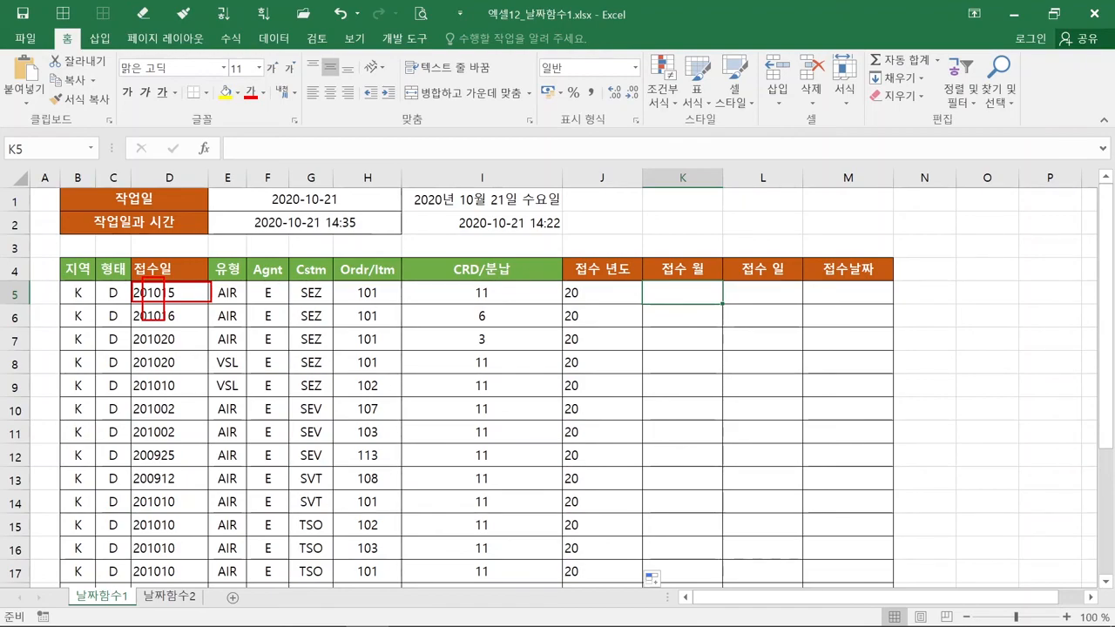
pyautogui.click(690, 301)
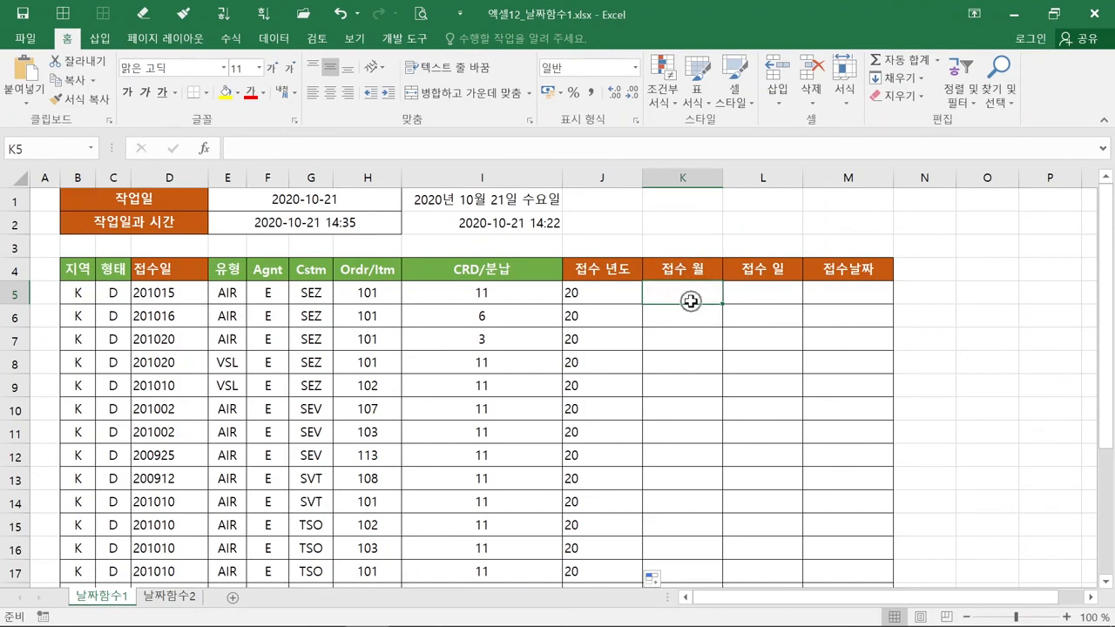
pyautogui.click(205, 149)
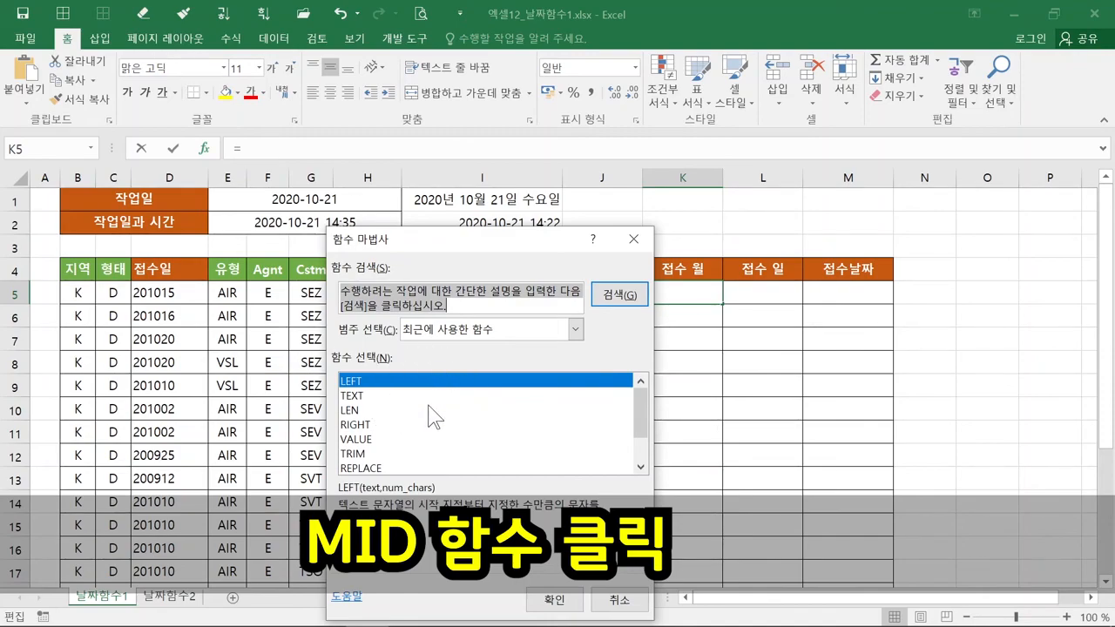
pyautogui.click(442, 336)
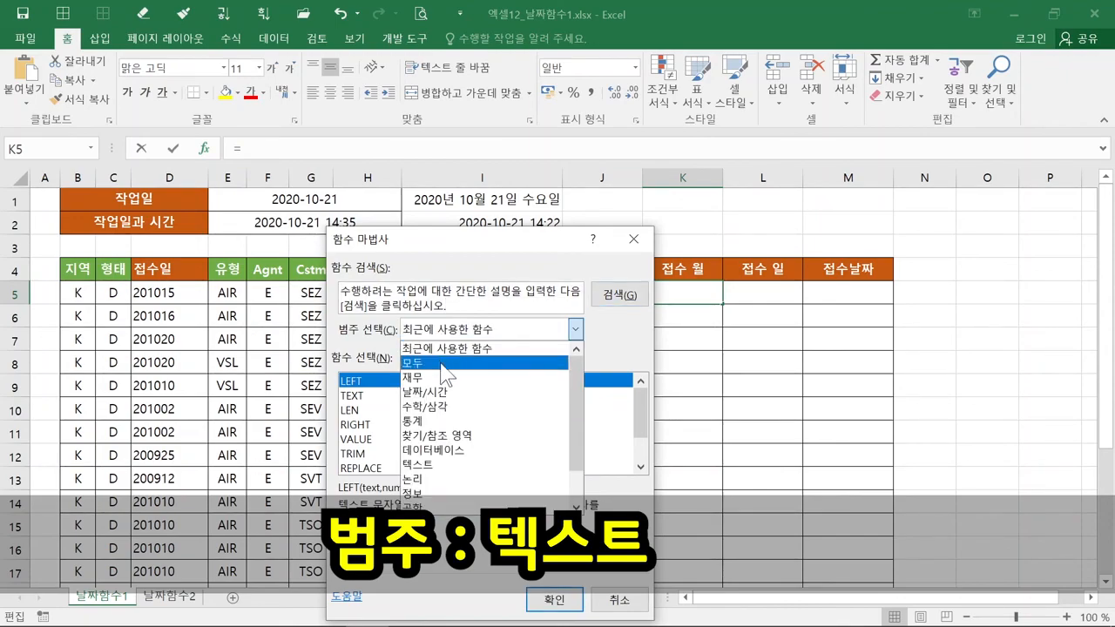
pyautogui.click(447, 465)
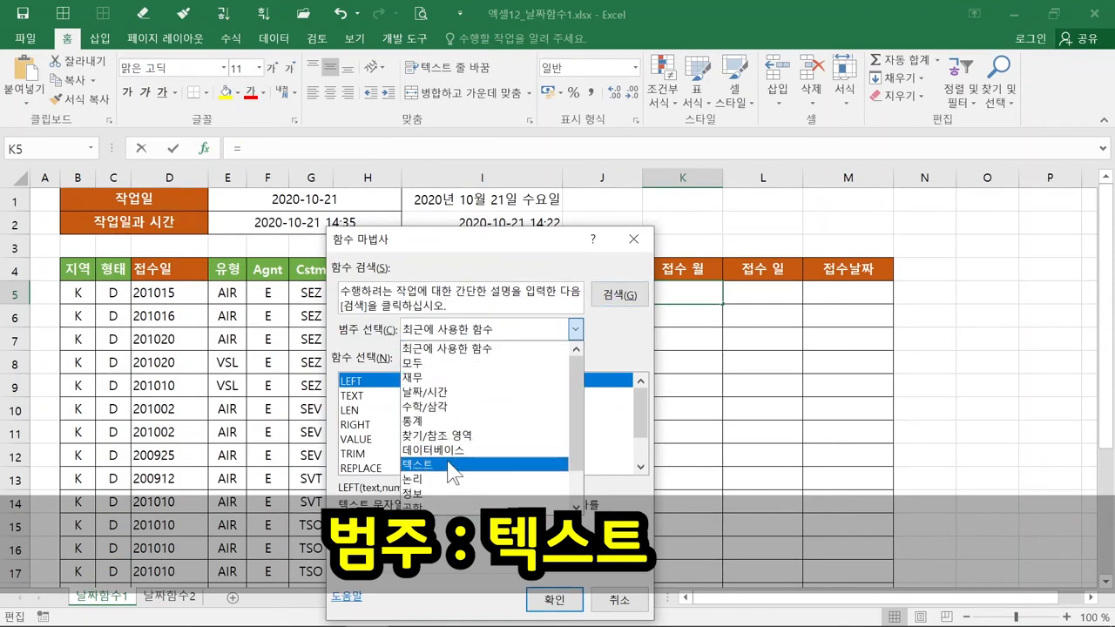
pyautogui.click(448, 464)
pyautogui.click(448, 465)
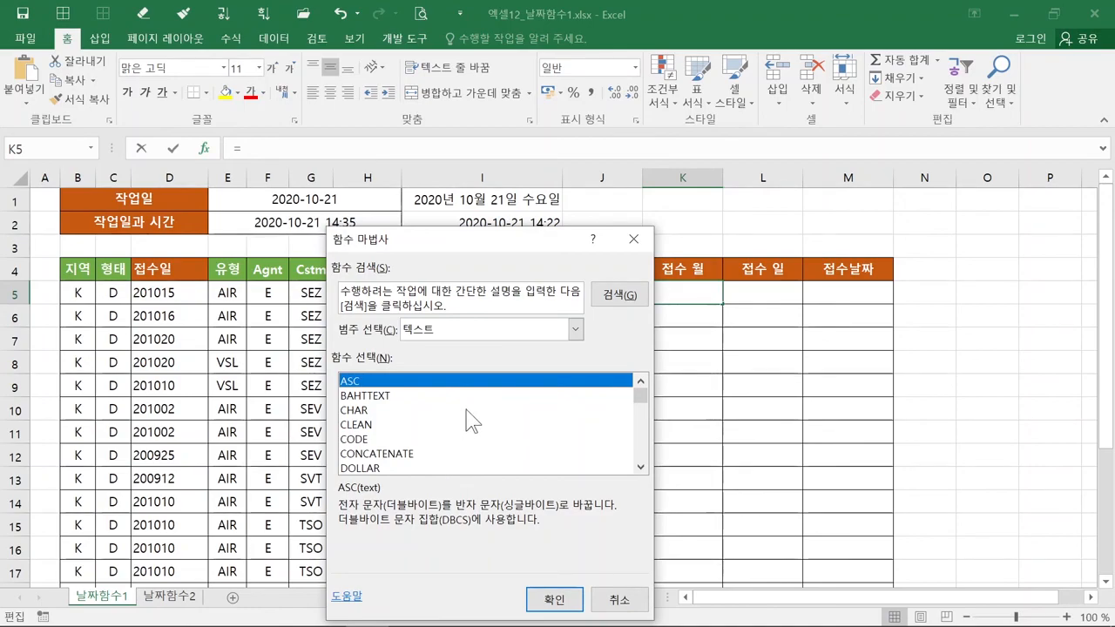
pyautogui.scroll(-5, 470, 421)
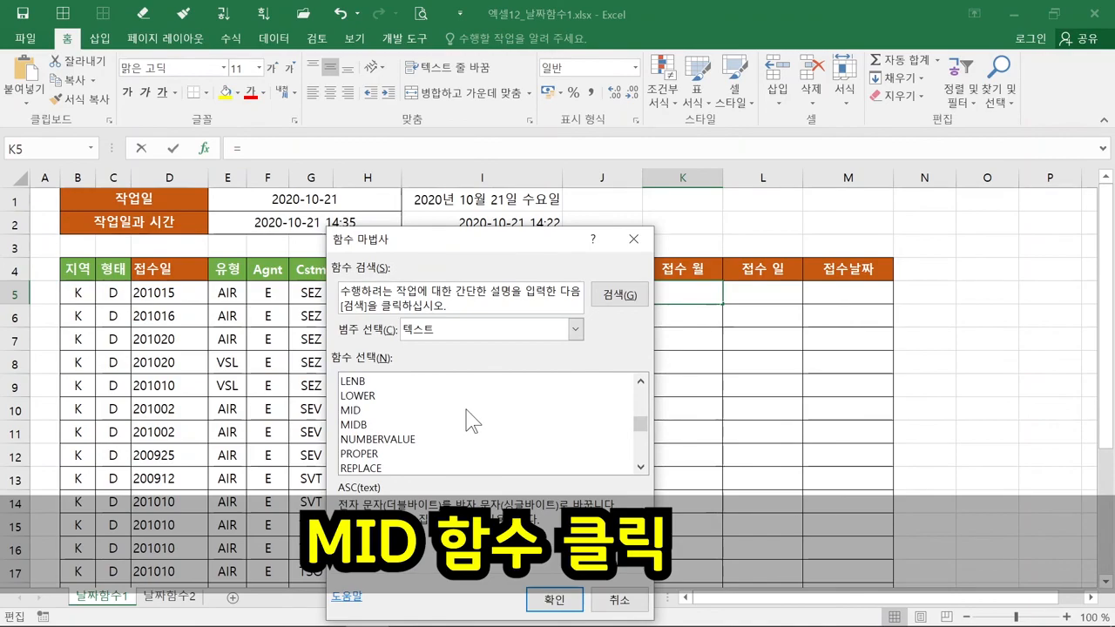
pyautogui.click(386, 417)
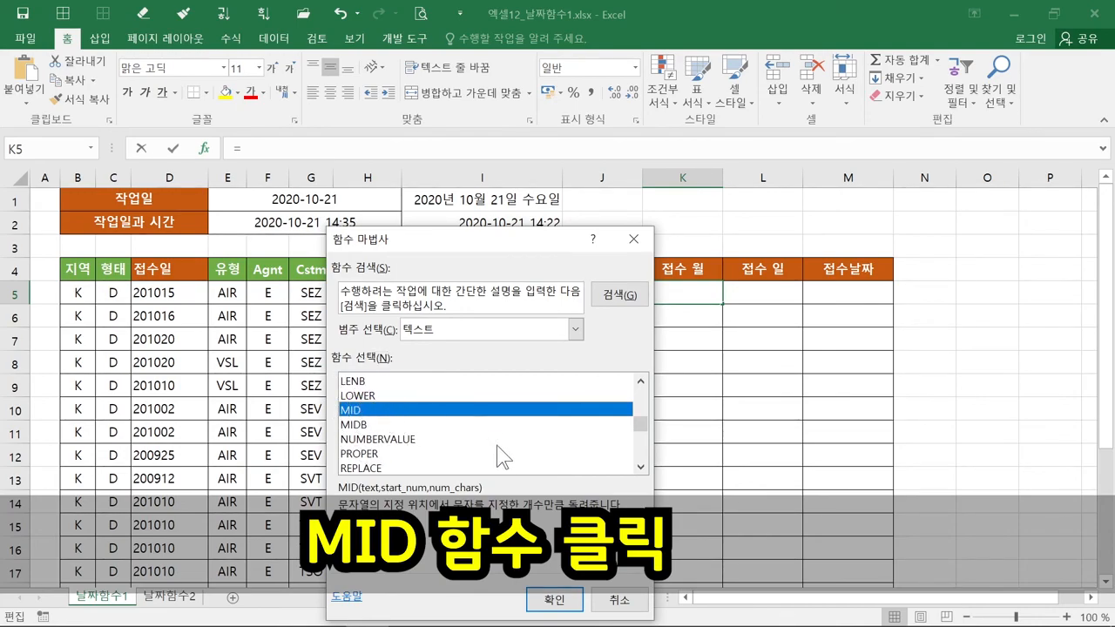
pyautogui.click(538, 601)
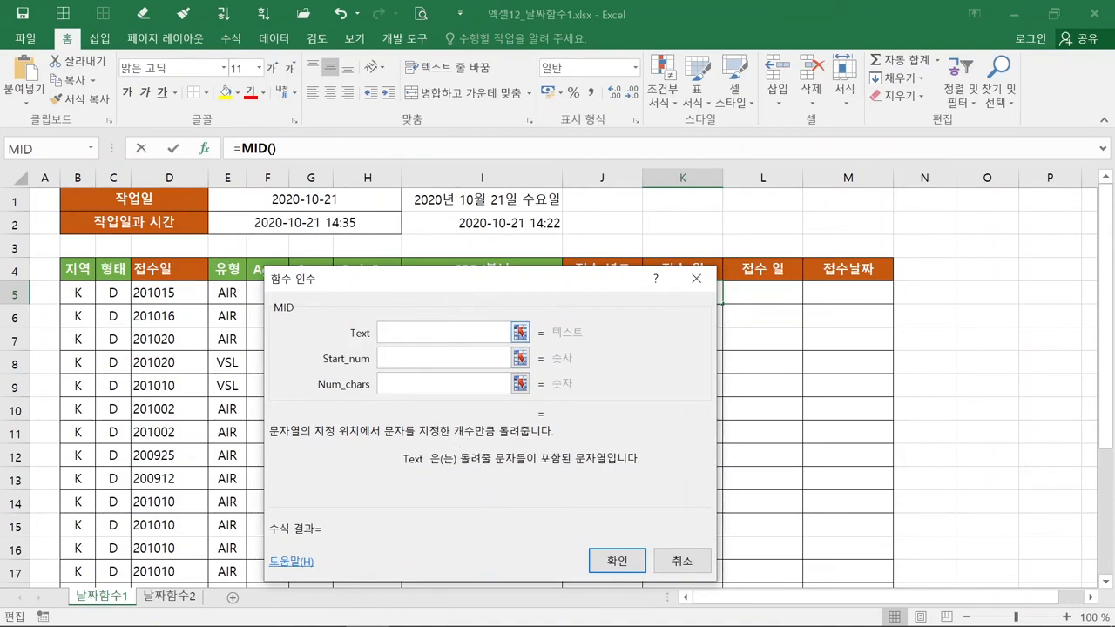
# Complete the MID function with D5 as the text, start position 3 and 2 characters, and fill it down the 접수 월 column.
pyautogui.click(416, 332)
pyautogui.click(181, 292)
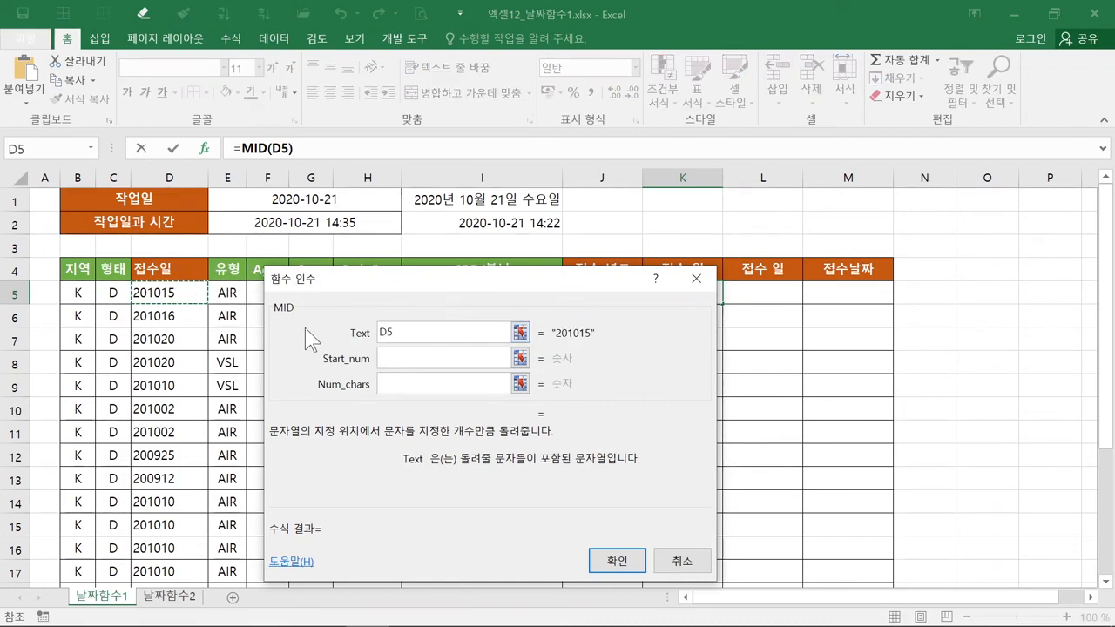
pyautogui.press('Tab')
pyautogui.click(421, 356)
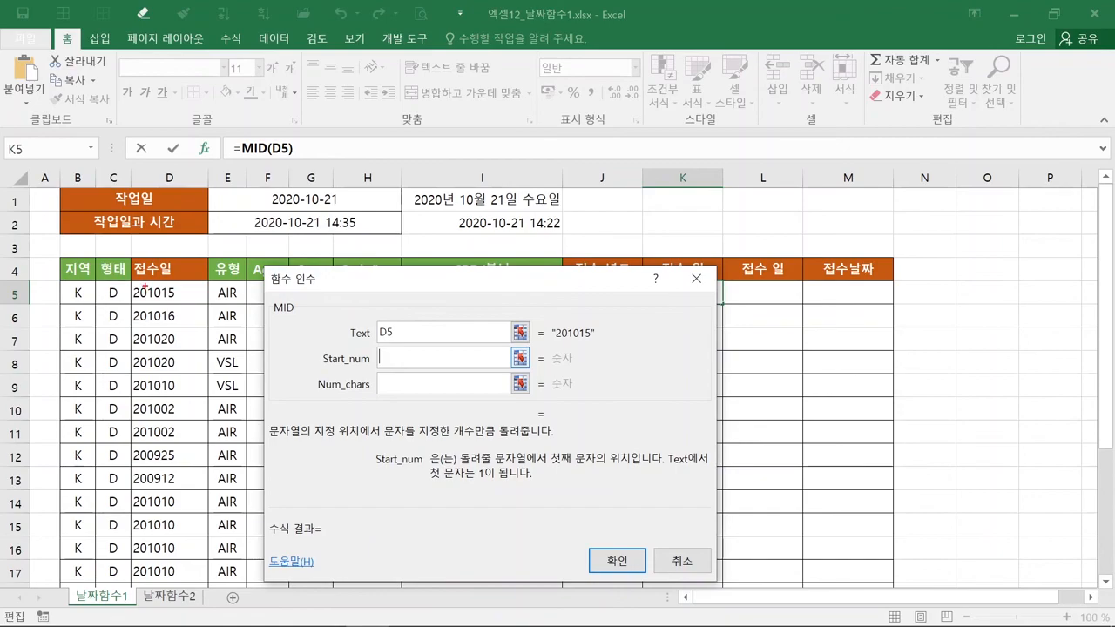
pyautogui.moveTo(159, 289); pyautogui.dragTo(165, 303)
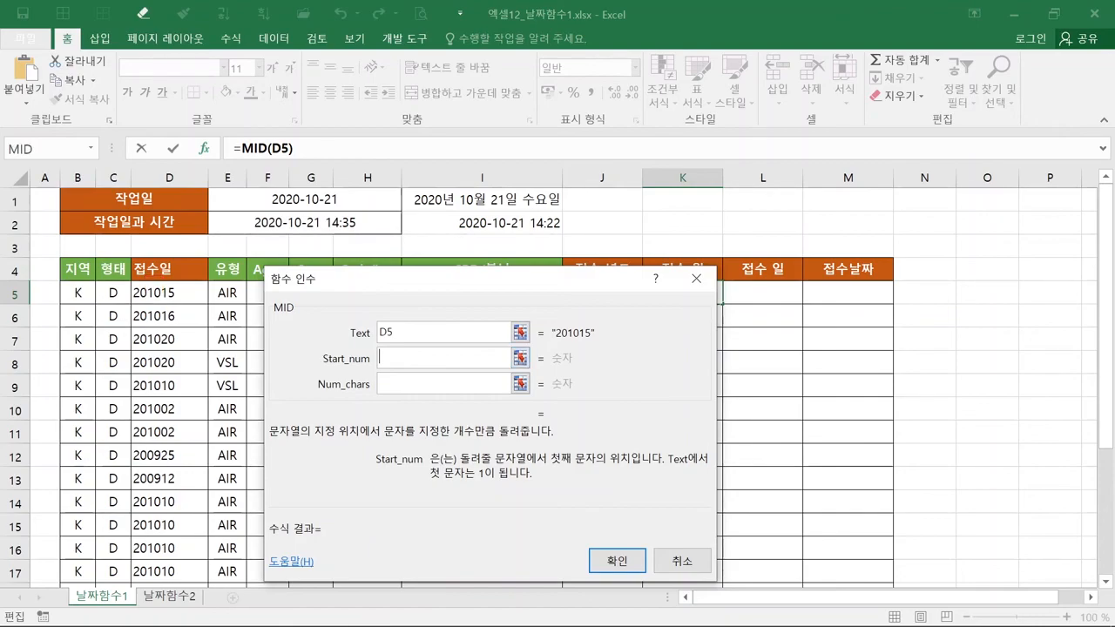
pyautogui.write('3')
pyautogui.press('Tab')
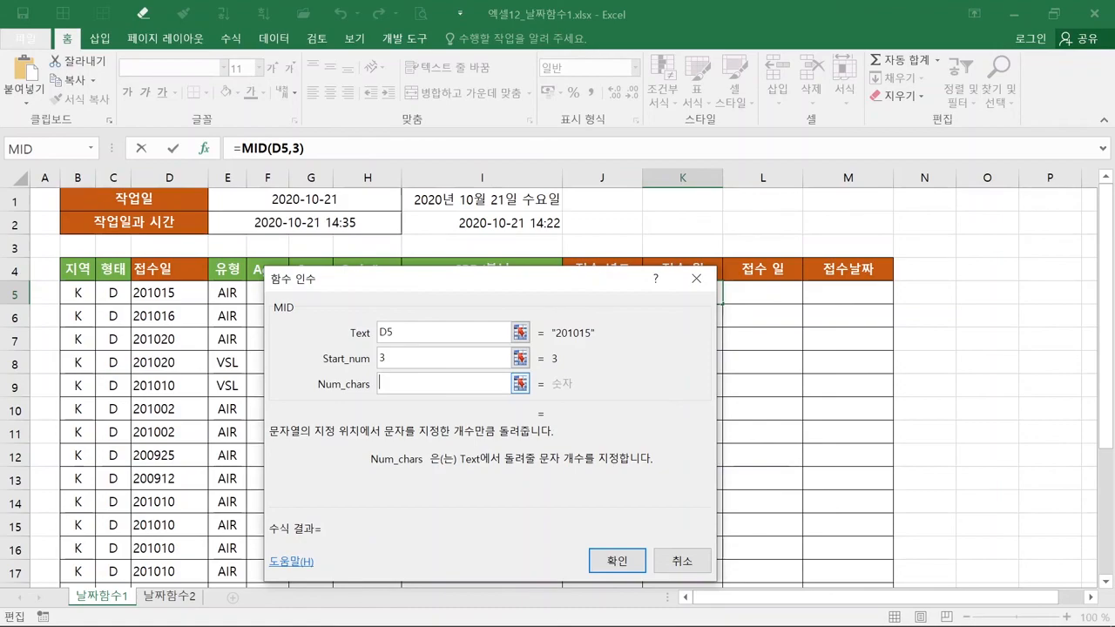
pyautogui.write('2')
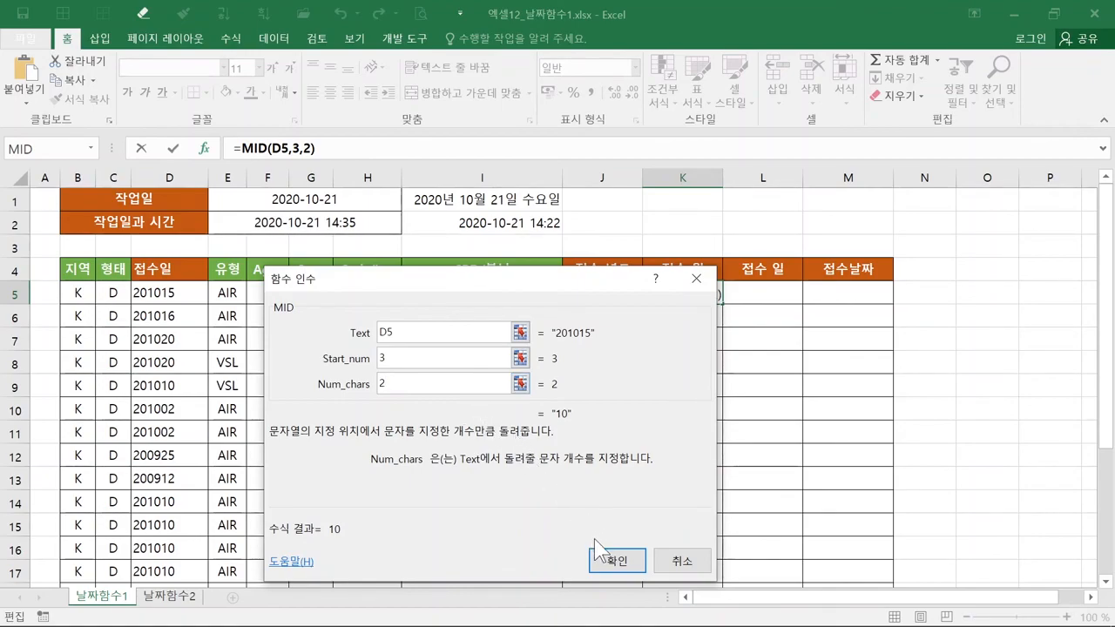
pyautogui.click(616, 561)
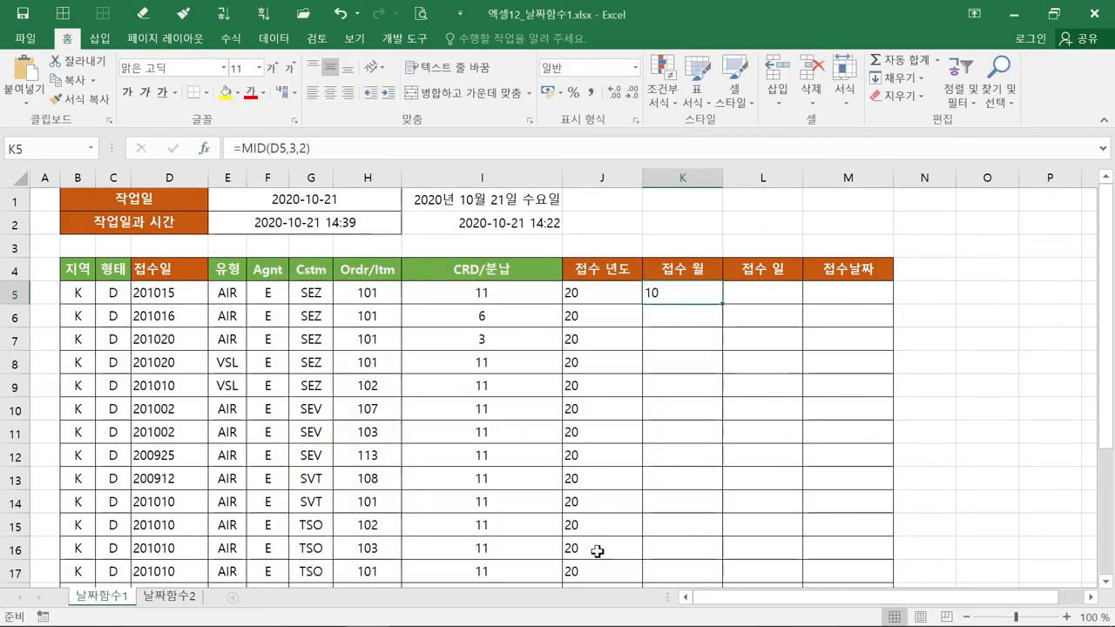
pyautogui.doubleClick(723, 304)
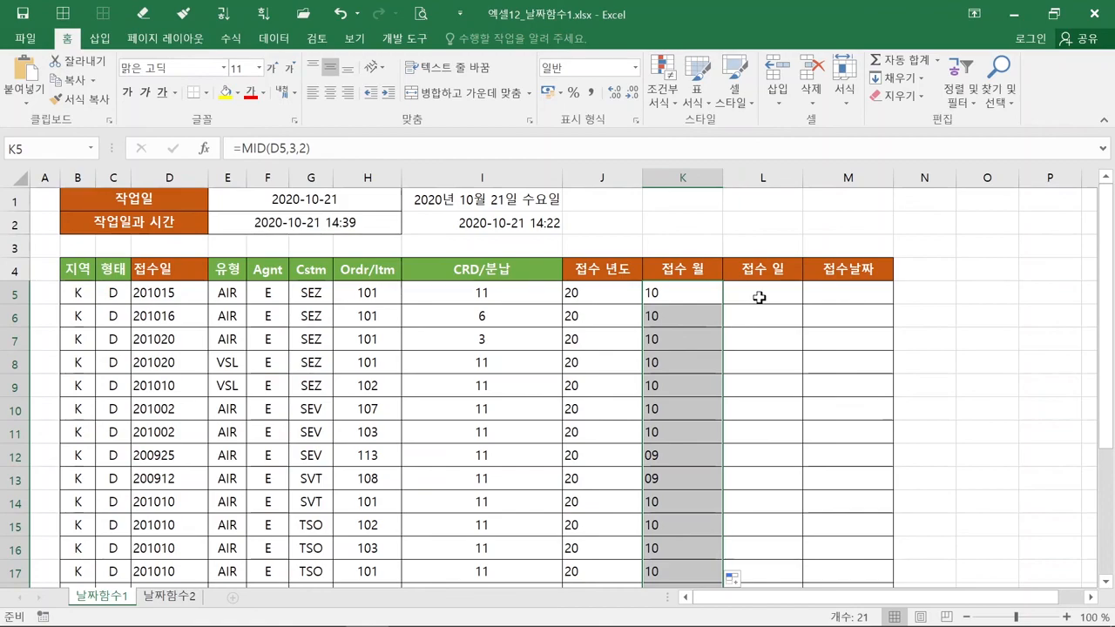
# Start a RIGHT function from the 텍스트 category in L5, the first cell of the 접수 일 column.
pyautogui.click(760, 298)
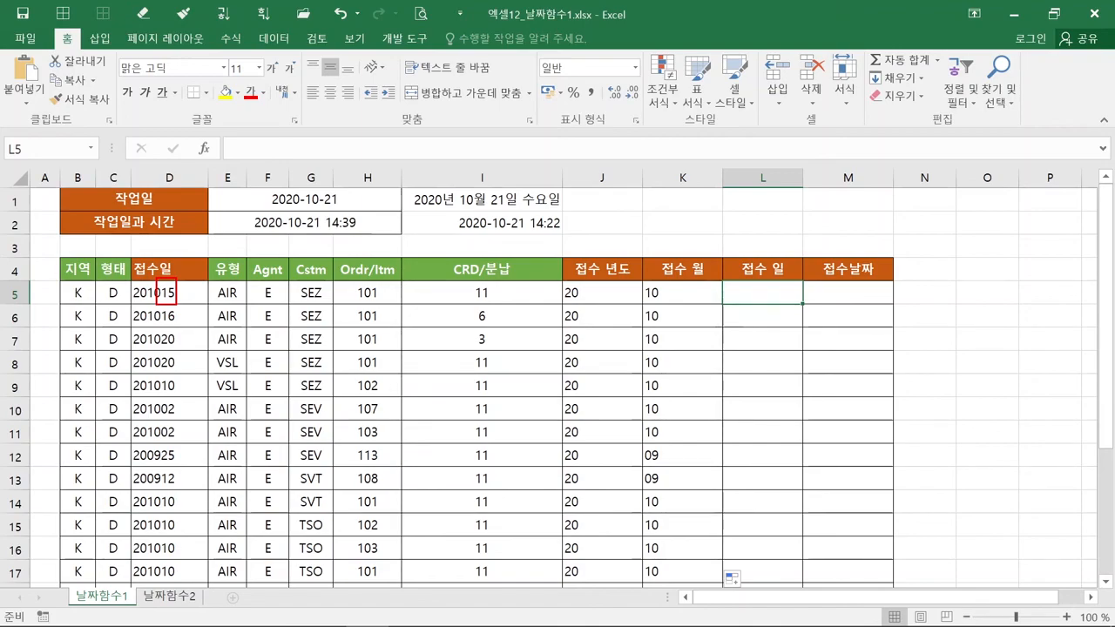
pyautogui.click(760, 298)
pyautogui.click(214, 156)
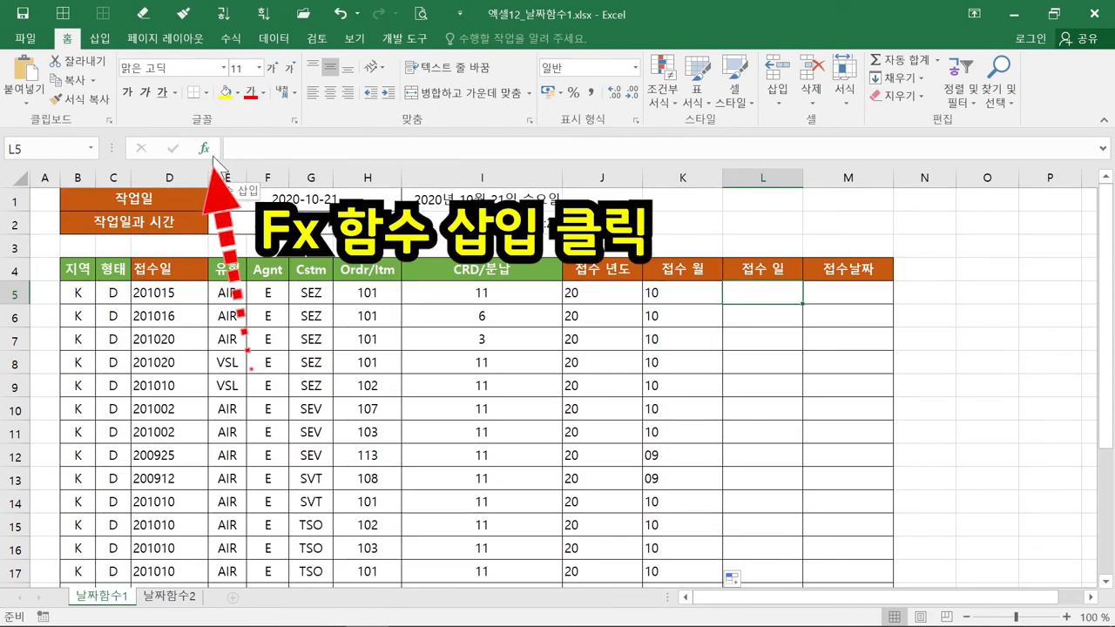
pyautogui.click(213, 157)
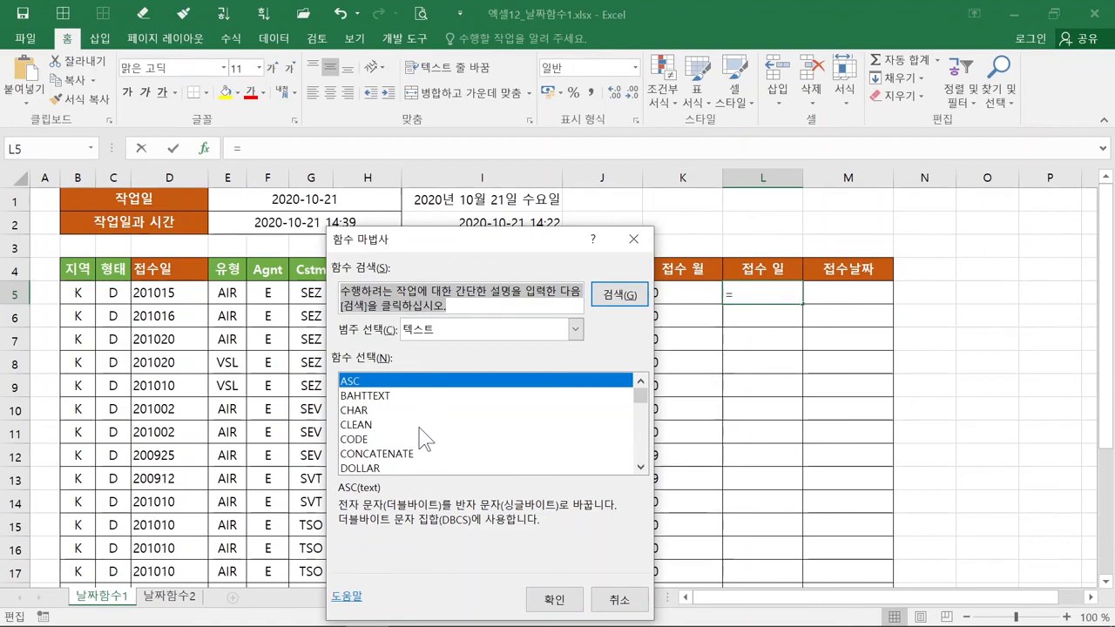
pyautogui.click(429, 346)
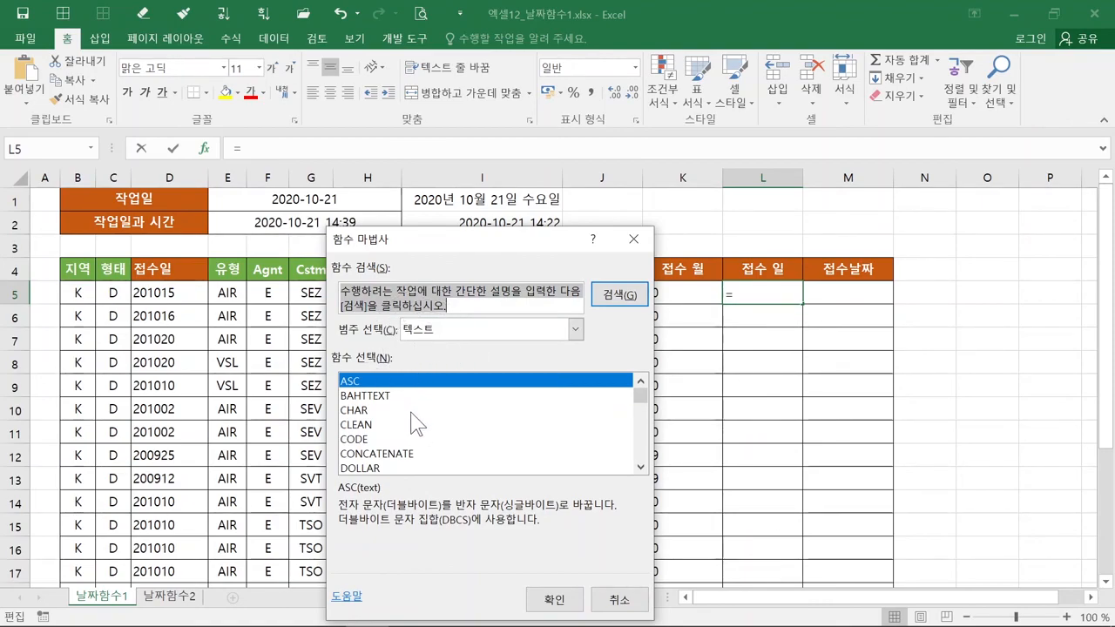
pyautogui.scroll(-3, 417, 425)
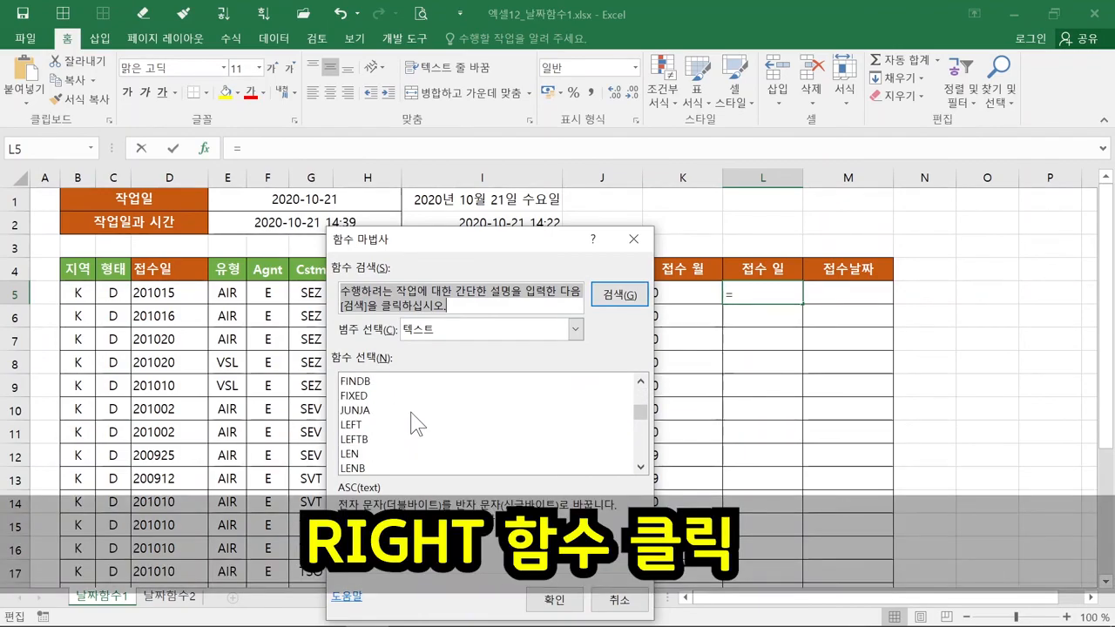
pyautogui.scroll(-4, 417, 424)
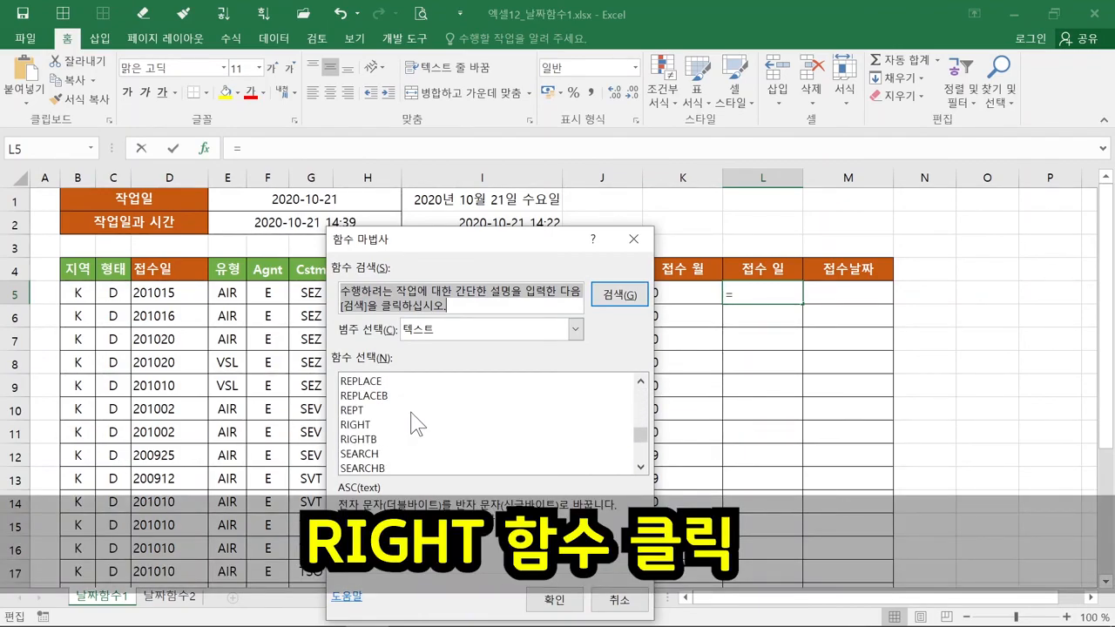
pyautogui.click(382, 425)
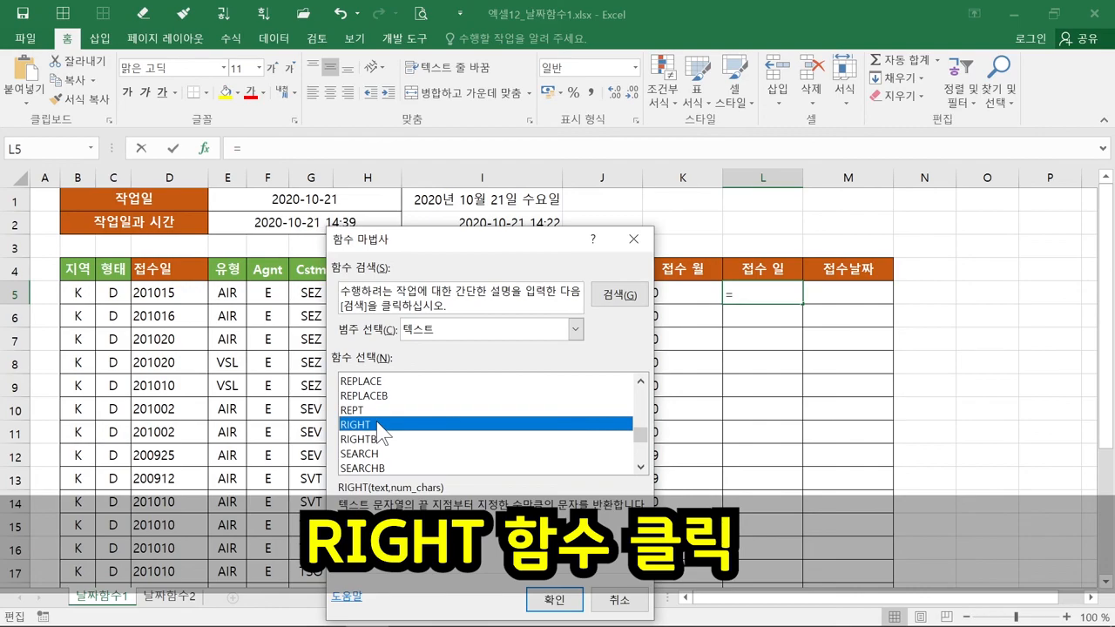
pyautogui.click(394, 422)
pyautogui.click(394, 422)
pyautogui.click(394, 421)
pyautogui.click(394, 422)
pyautogui.click(393, 421)
pyautogui.click(394, 422)
pyautogui.click(394, 422)
pyautogui.click(570, 600)
pyautogui.click(576, 605)
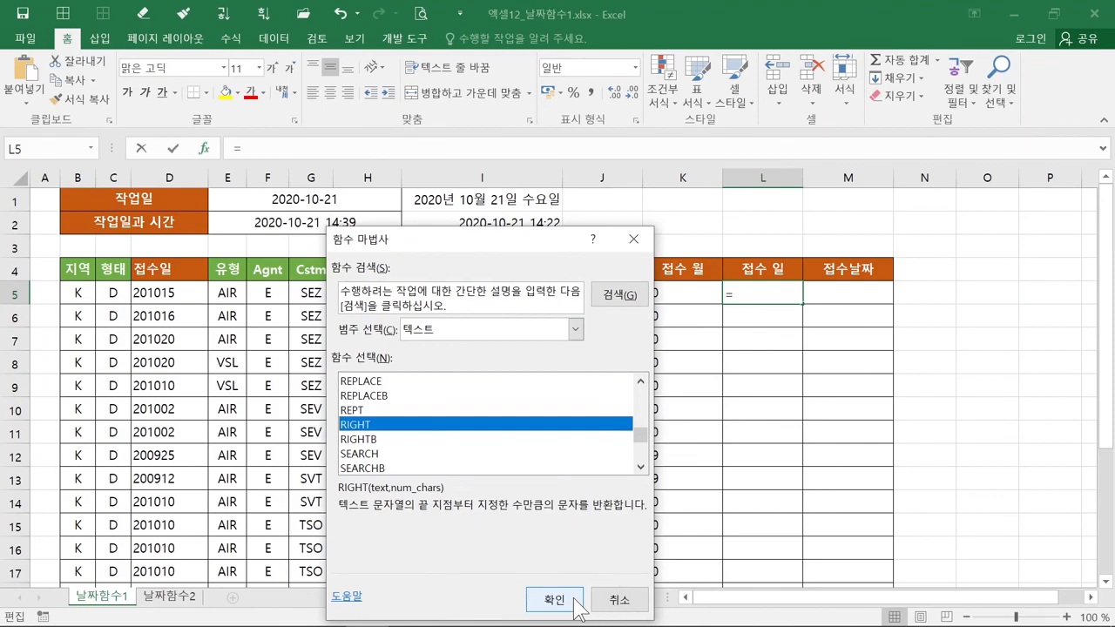
pyautogui.click(576, 603)
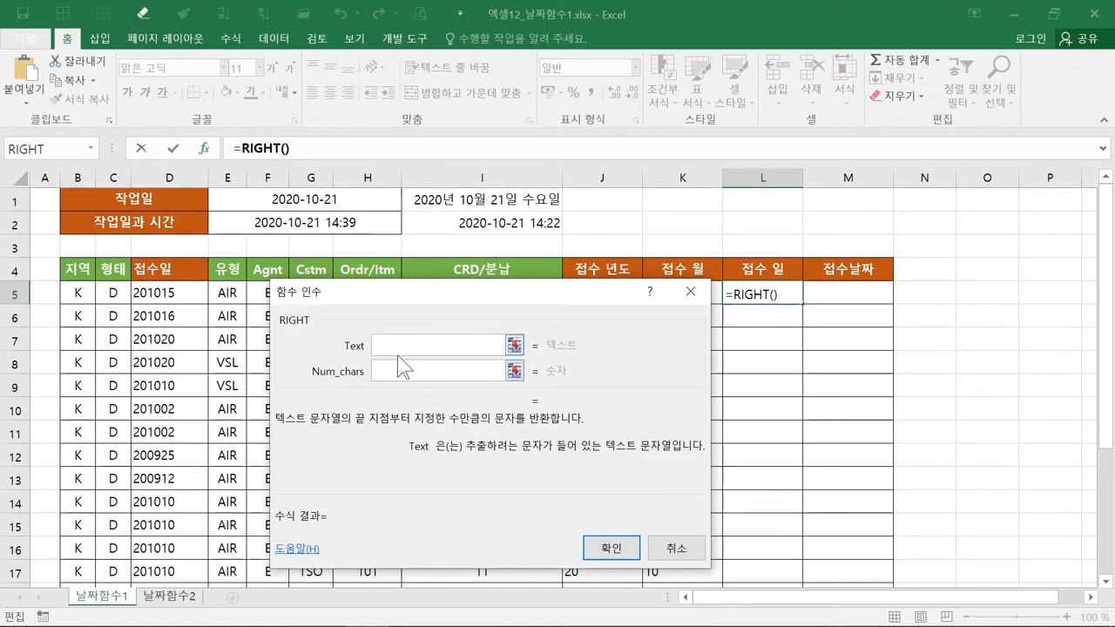
# Complete the RIGHT function with D5 as the text and 2 characters, and fill the formula down the 접수 일 column.
pyautogui.click(179, 296)
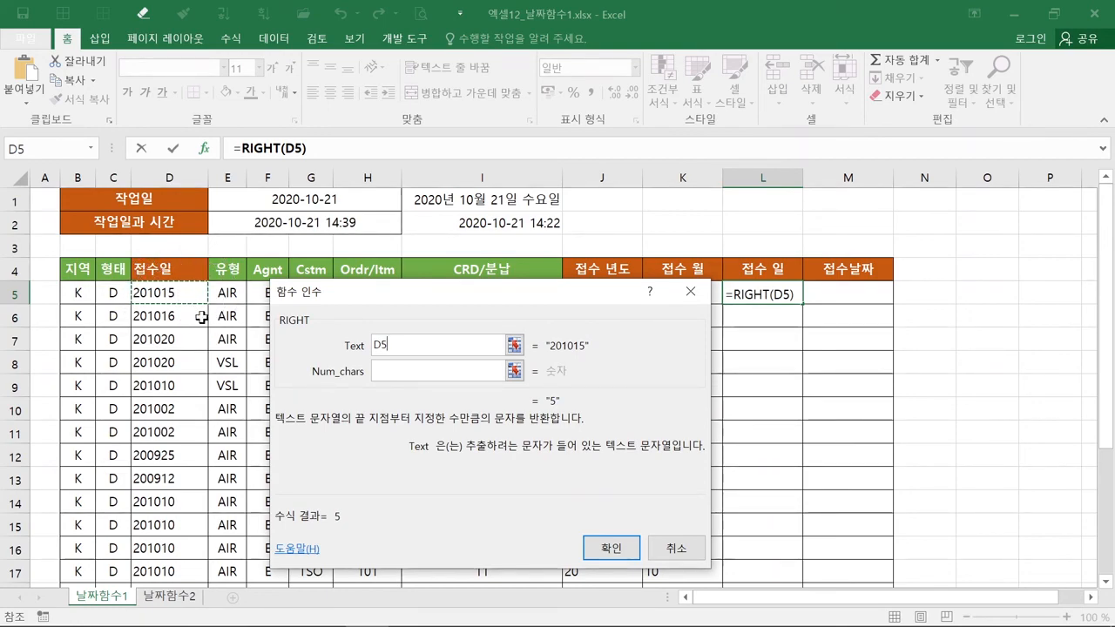
pyautogui.press('Tab')
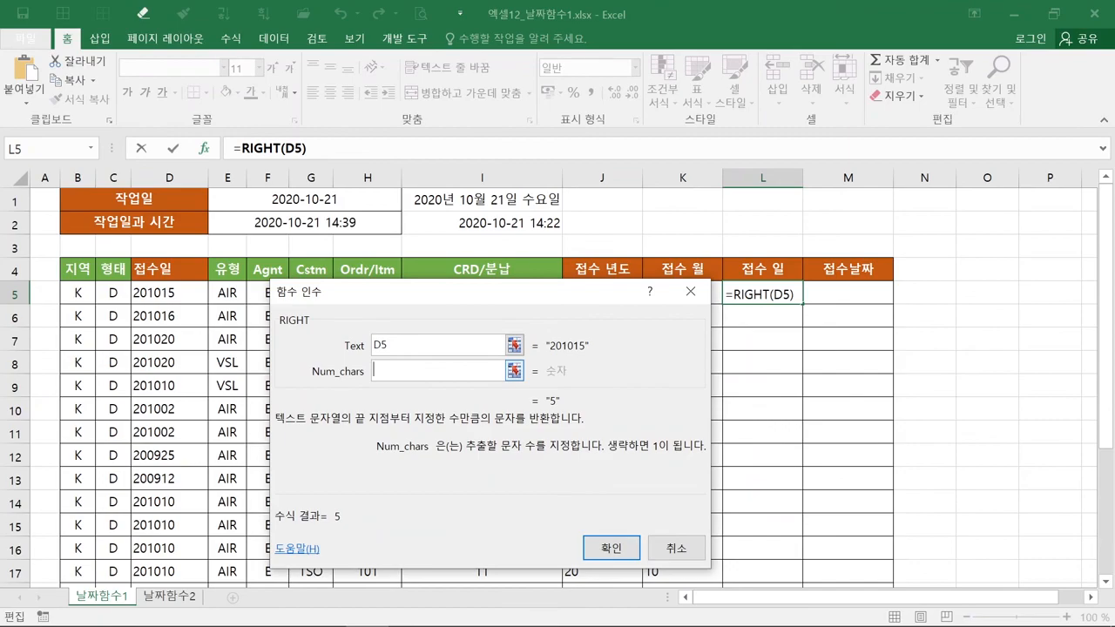
pyautogui.write('2')
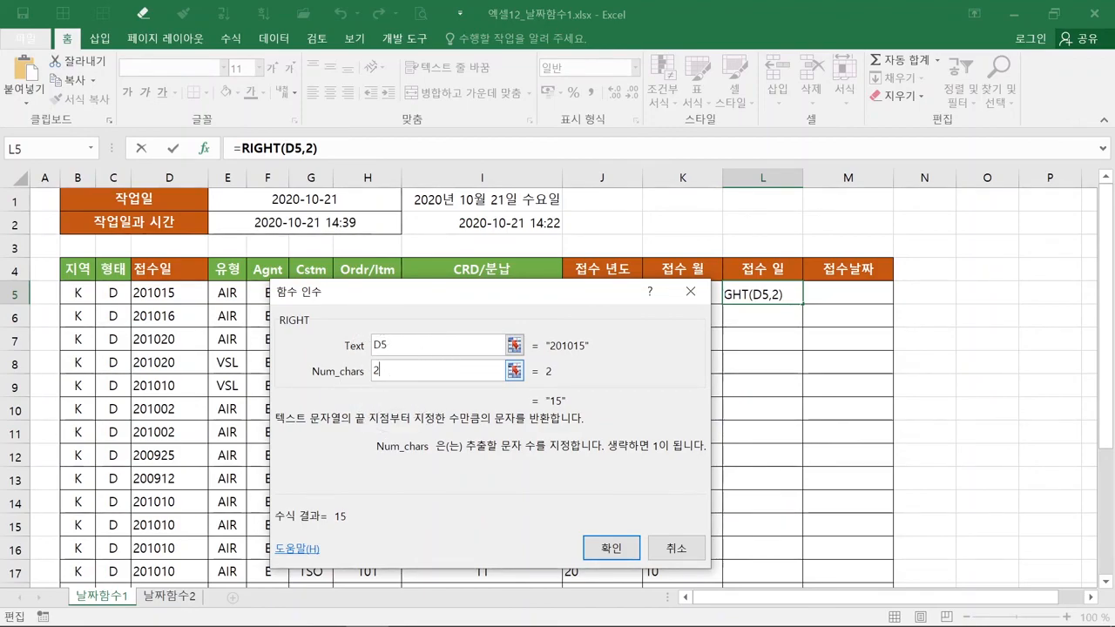
pyautogui.click(610, 548)
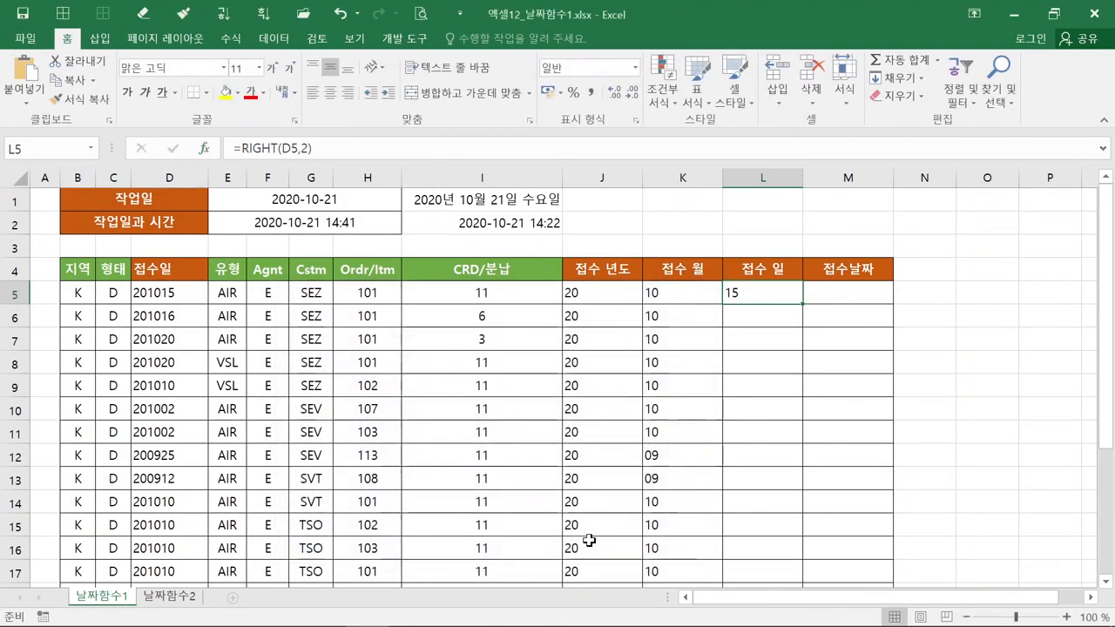
pyautogui.doubleClick(800, 304)
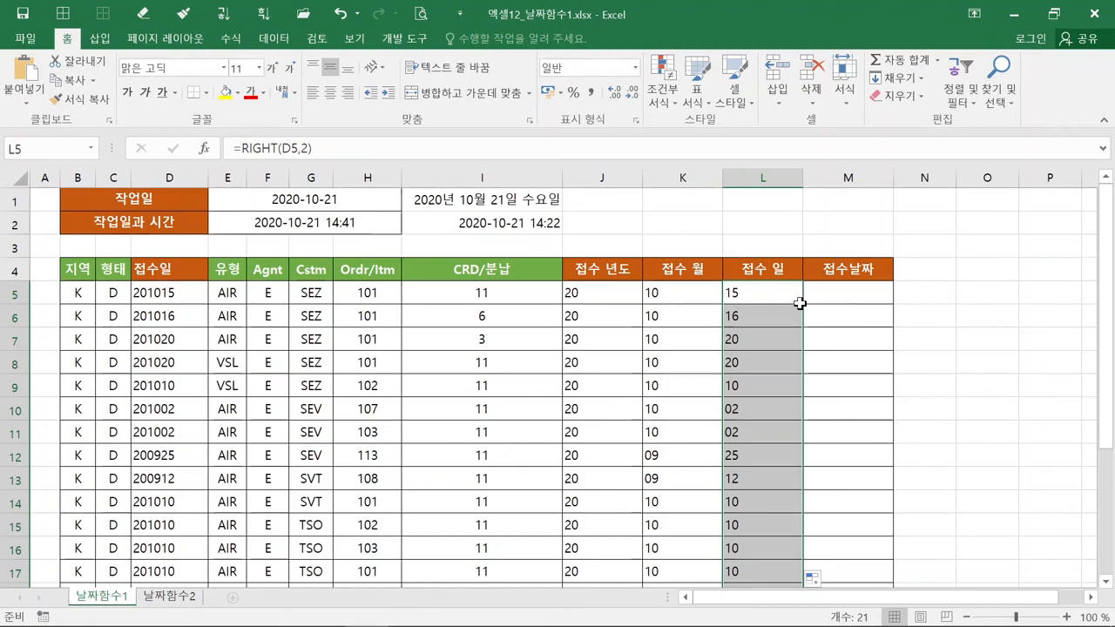
pyautogui.click(189, 294)
pyautogui.click(189, 294)
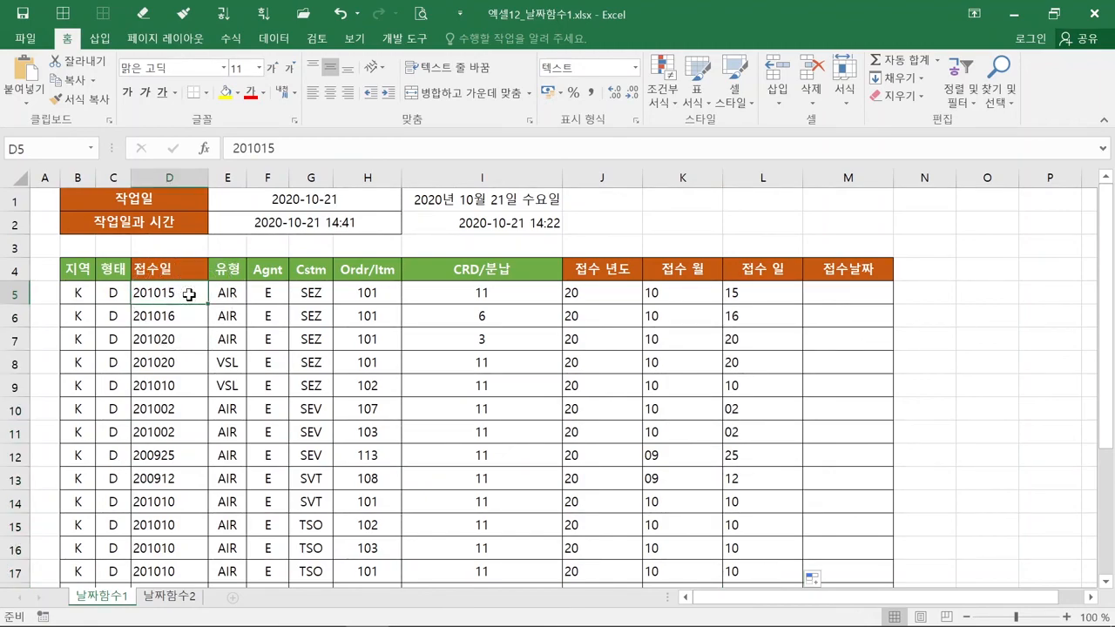
pyautogui.click(189, 295)
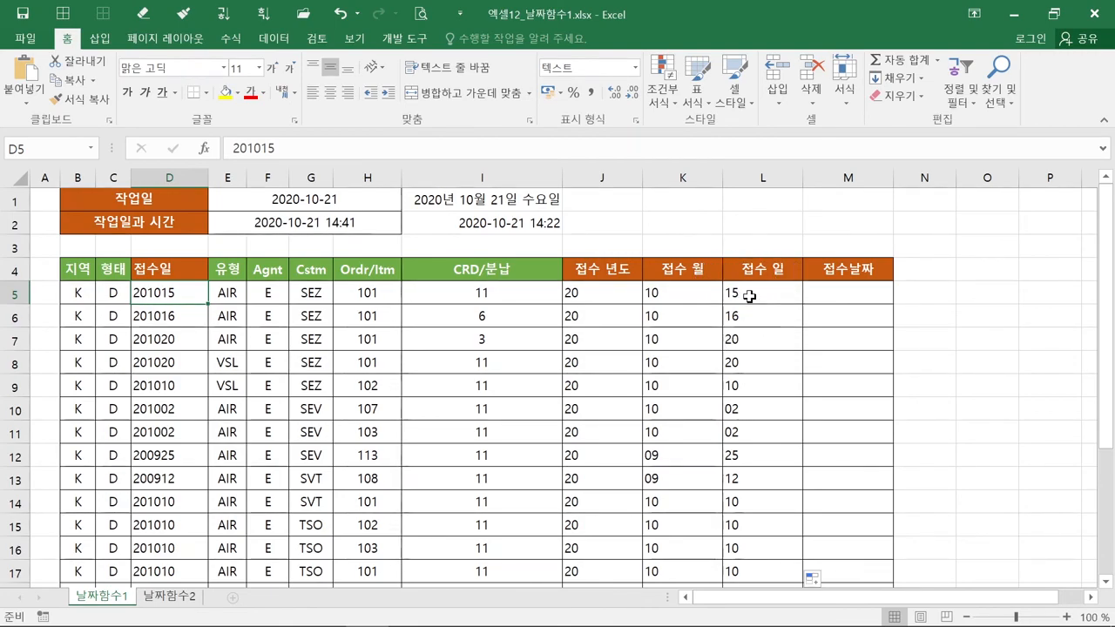
# Start a DATE function from the 날짜/시간 category in M5, the first cell of the 접수날짜 column.
pyautogui.click(843, 295)
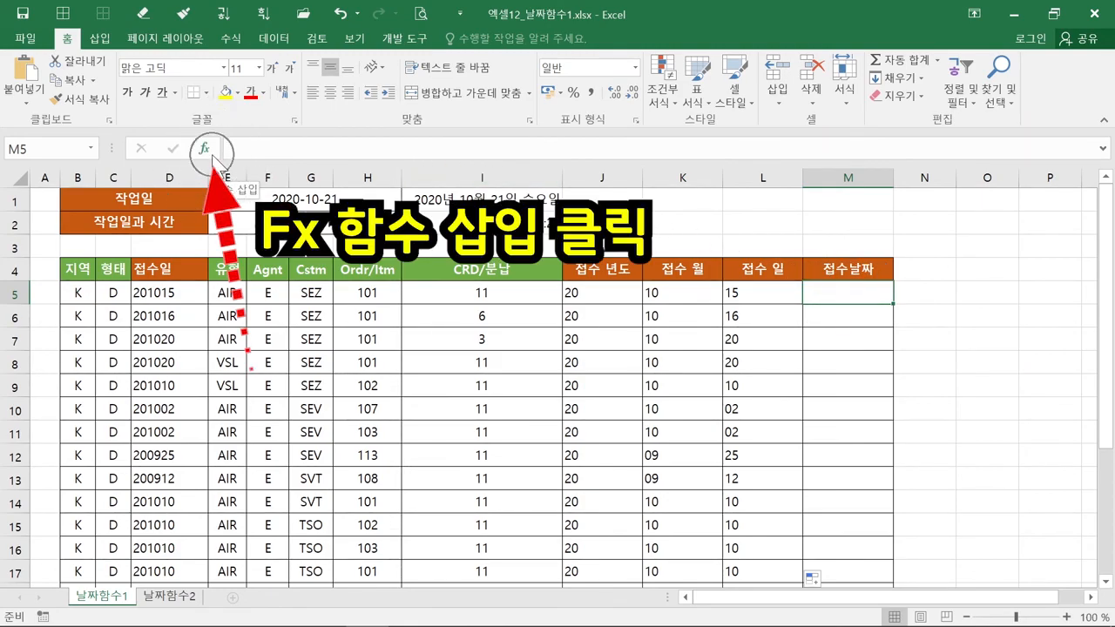
pyautogui.click(212, 154)
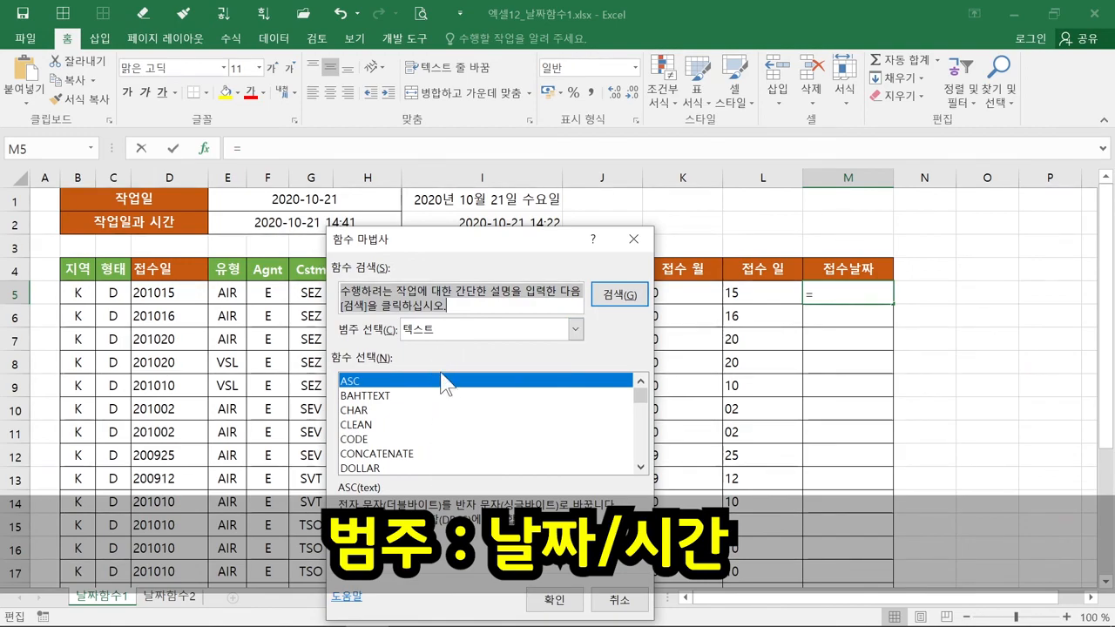
pyautogui.click(436, 331)
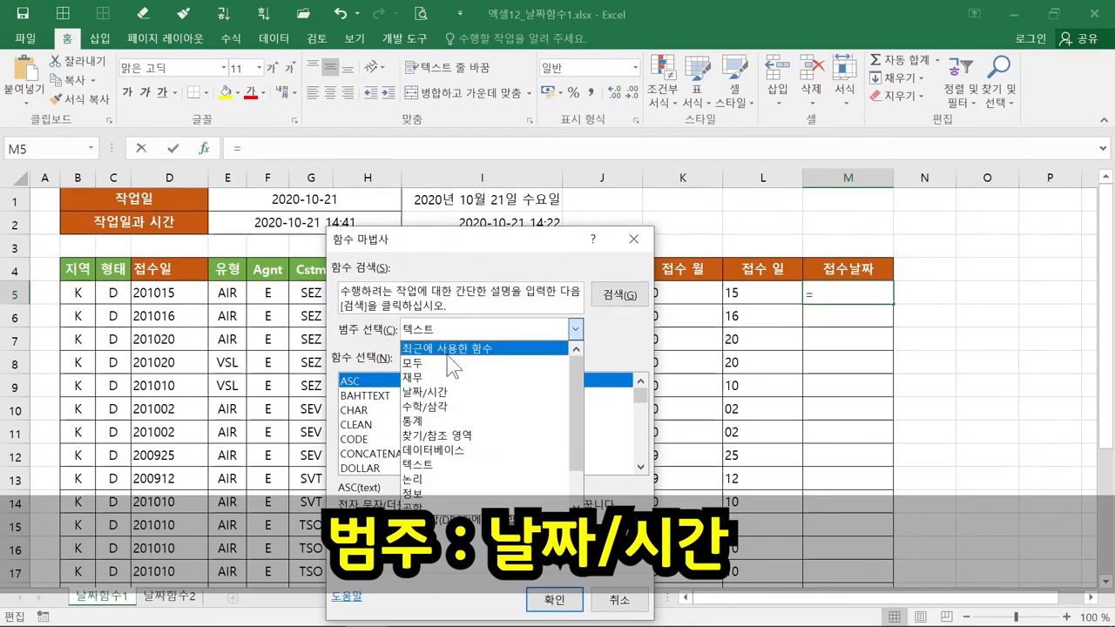
pyautogui.click(459, 393)
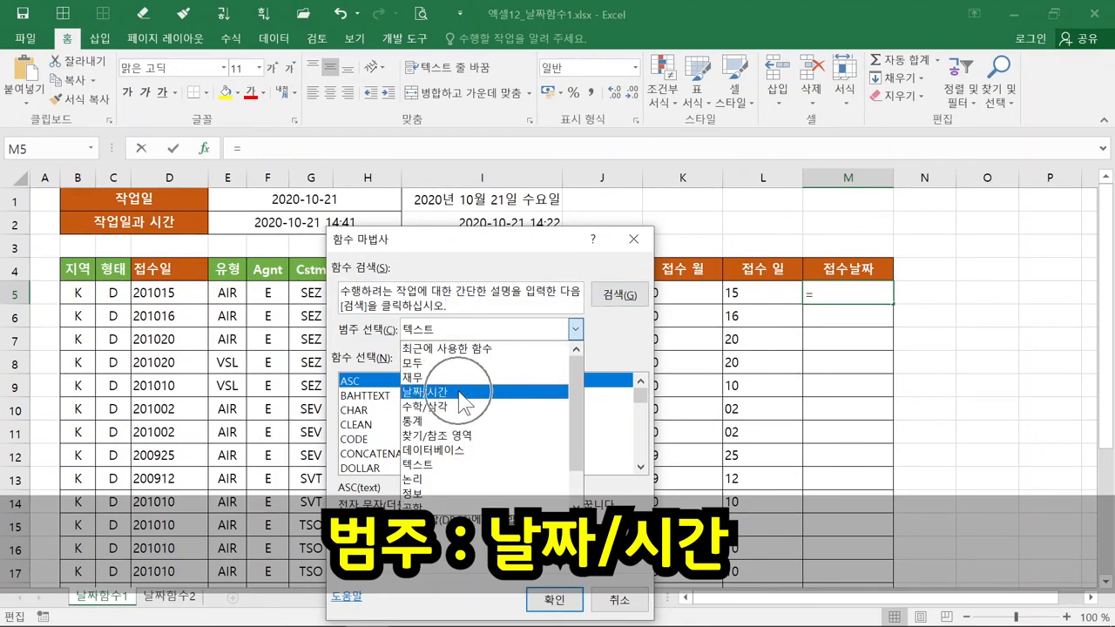
pyautogui.click(460, 392)
pyautogui.click(460, 393)
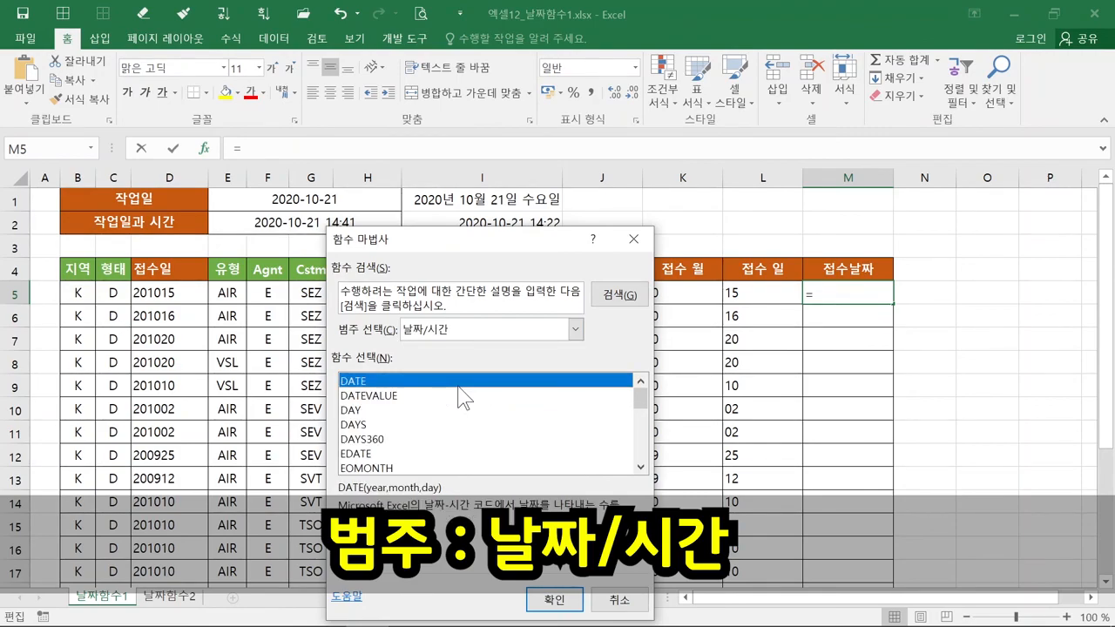
pyautogui.click(385, 386)
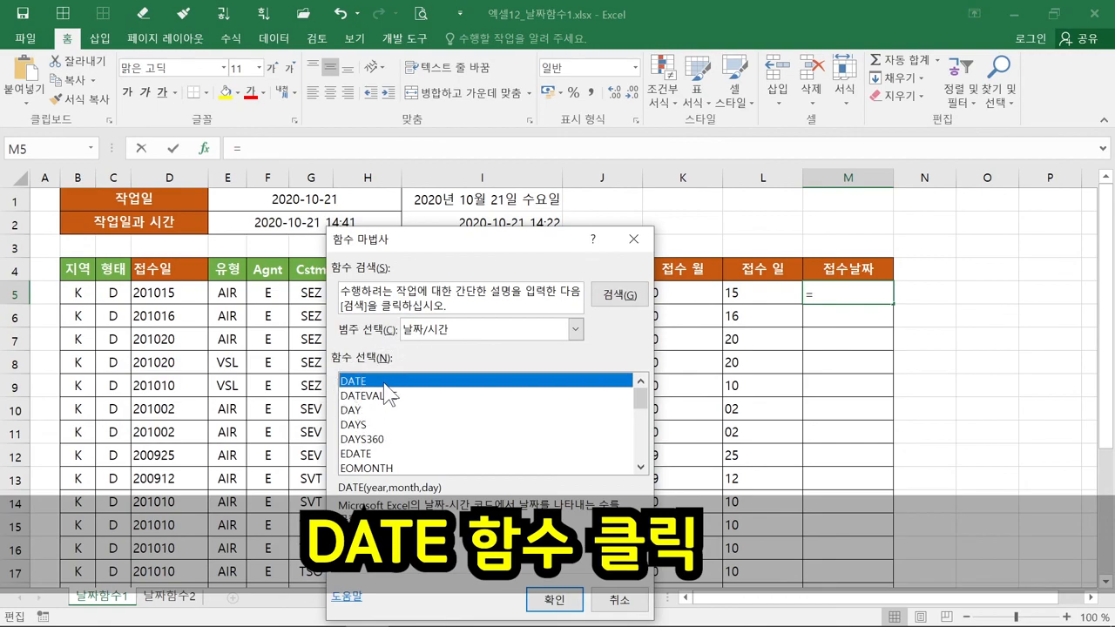
pyautogui.click(554, 599)
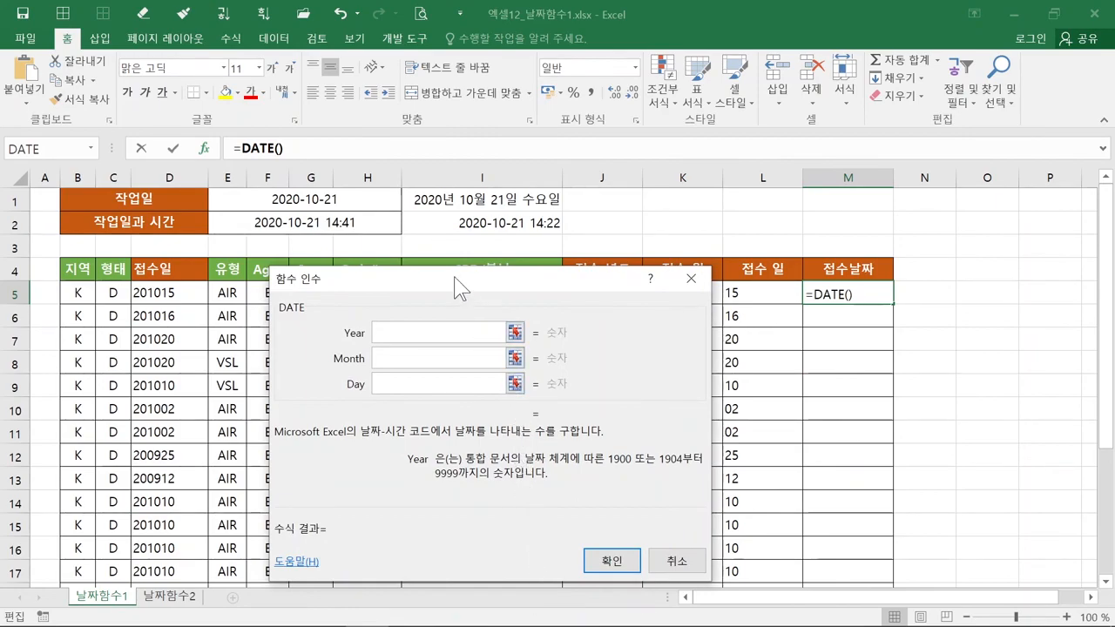
# Complete the DATE function in M5 with J5 as the year, K5 as the month and L5 as the day.
pyautogui.moveTo(454, 278); pyautogui.dragTo(600, 320)
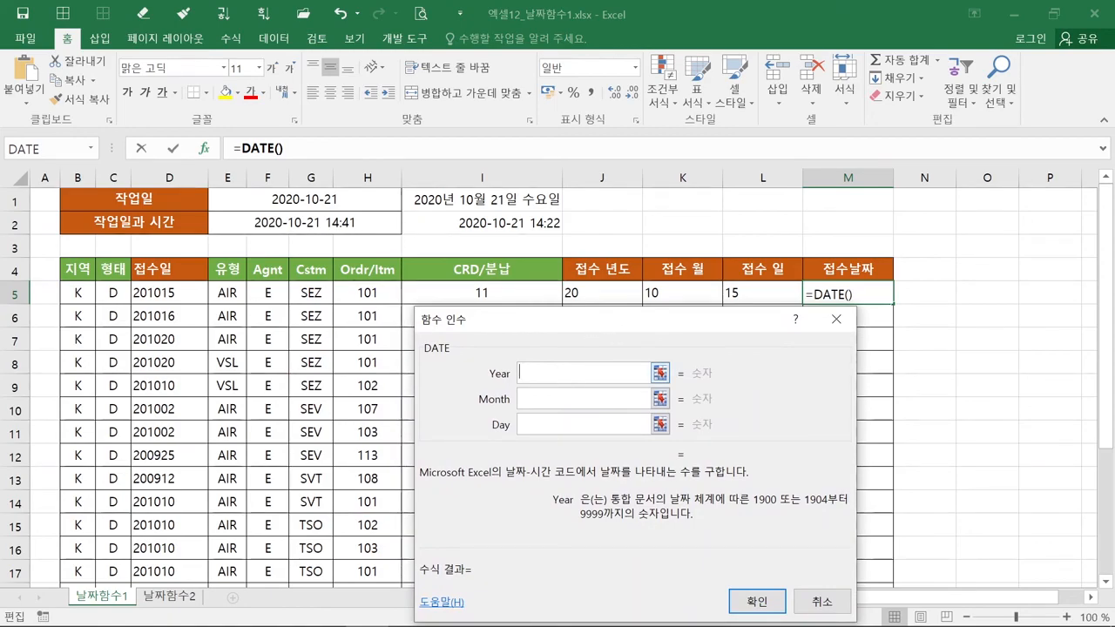
pyautogui.moveTo(493, 387)
pyautogui.mouseDown()
pyautogui.moveTo(516, 414)
pyautogui.moveTo(516, 438)
pyautogui.mouseUp()
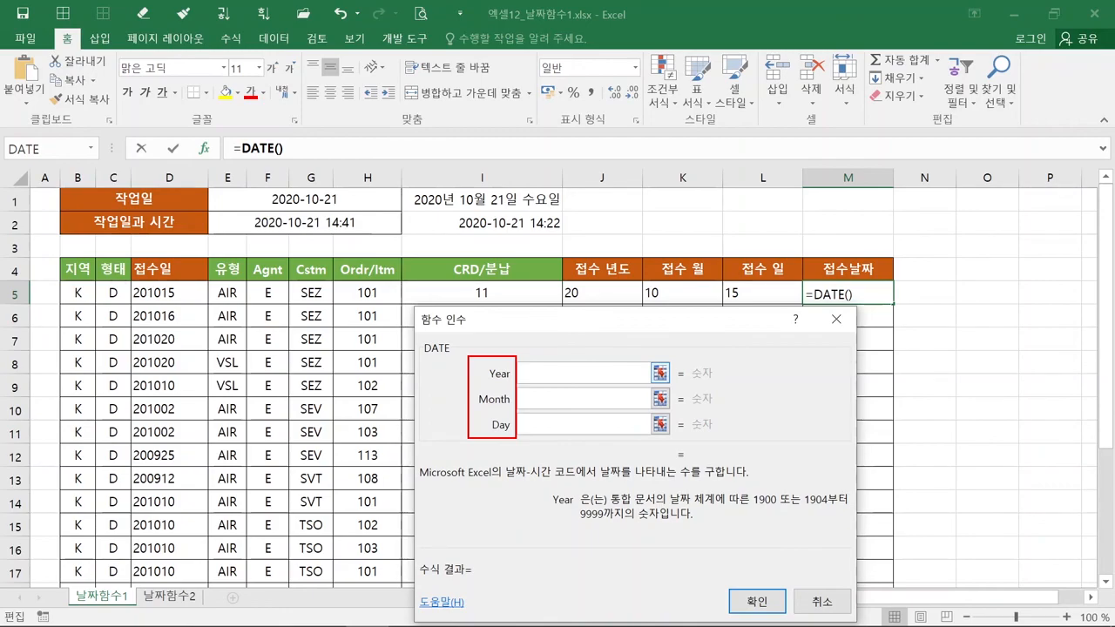
pyautogui.click(558, 372)
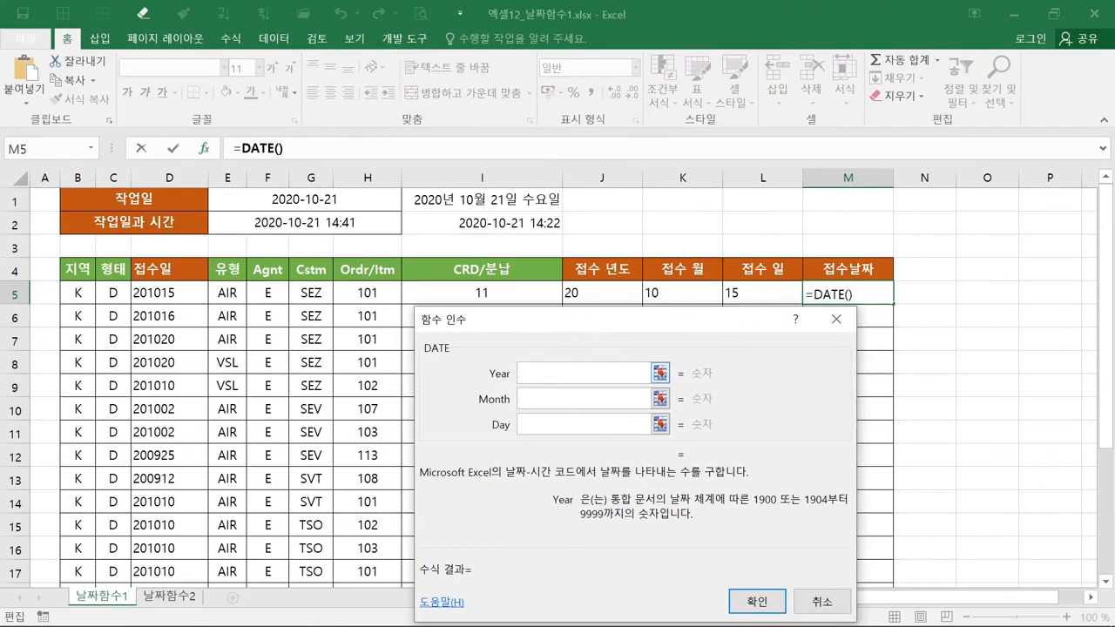
pyautogui.click(599, 295)
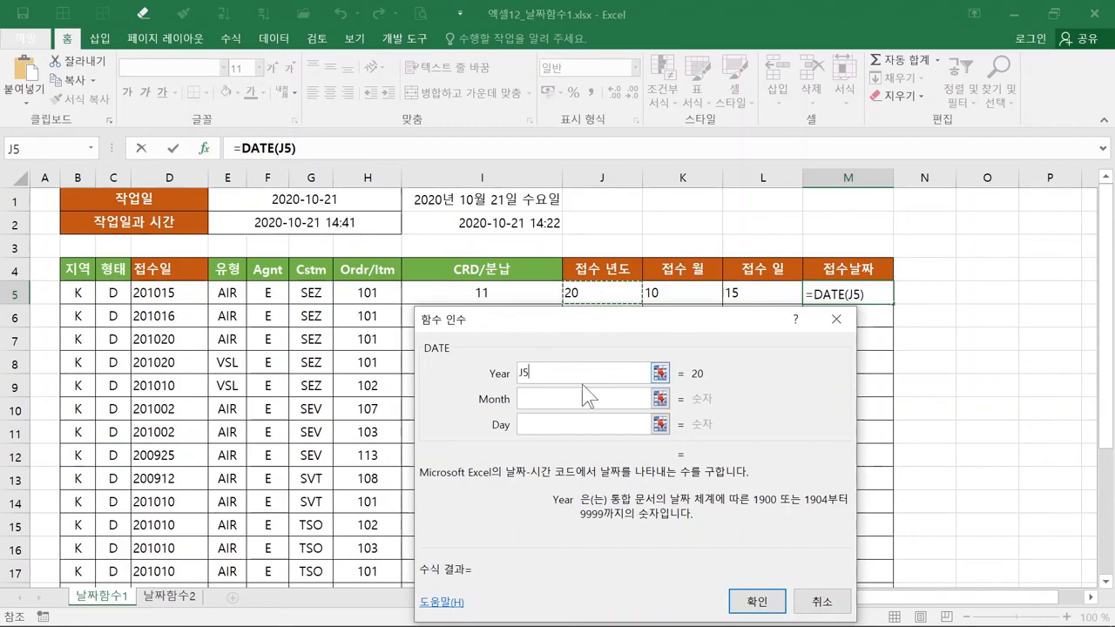
pyautogui.press('Tab')
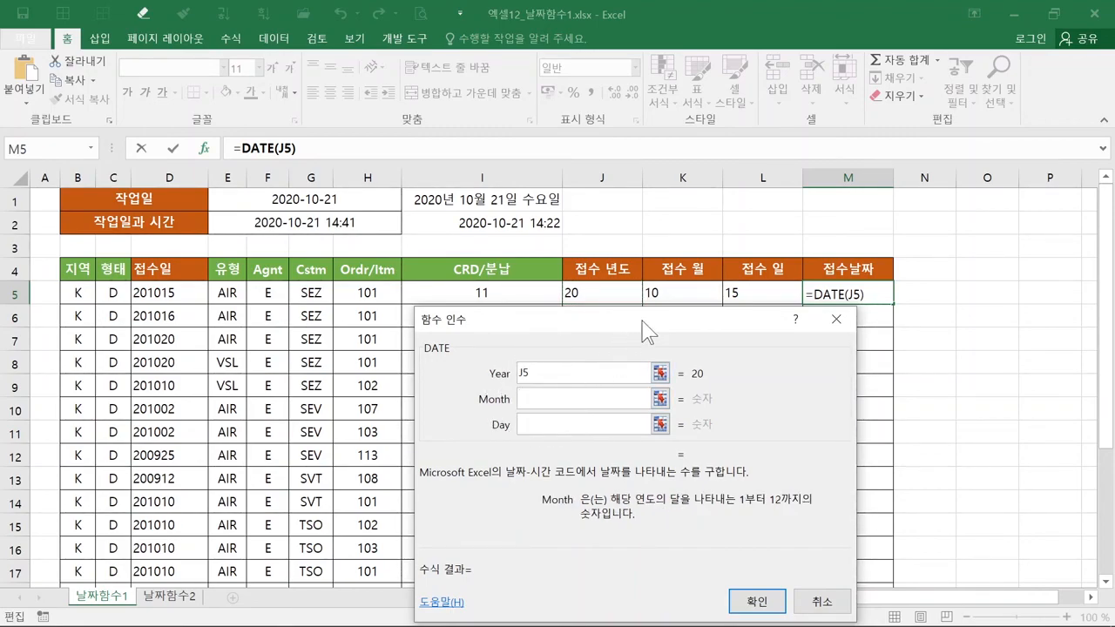
pyautogui.click(679, 293)
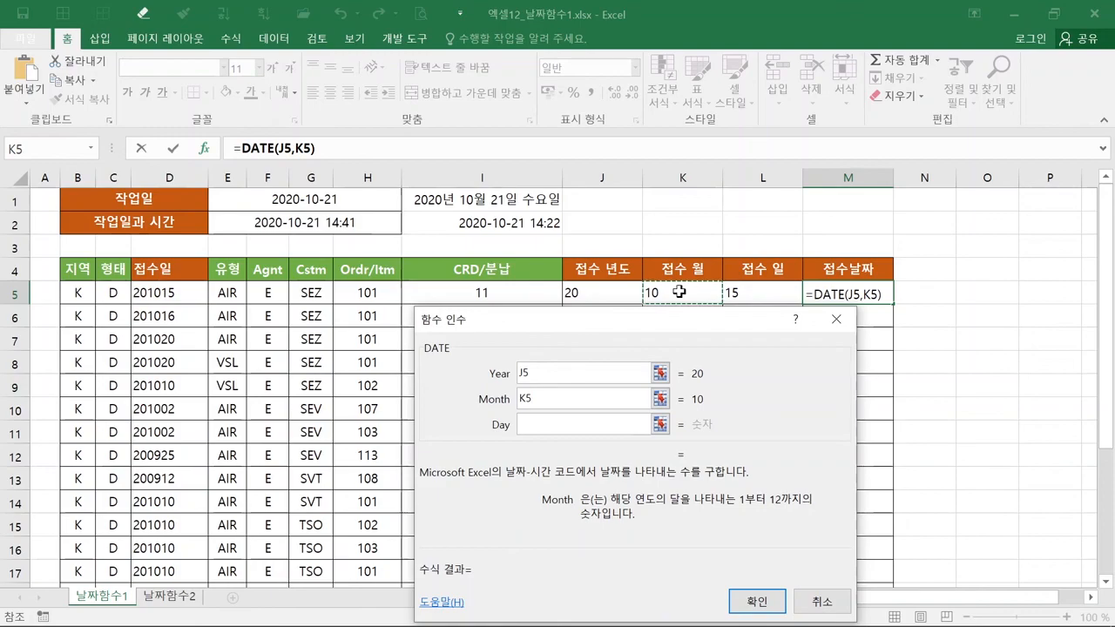
pyautogui.click(610, 424)
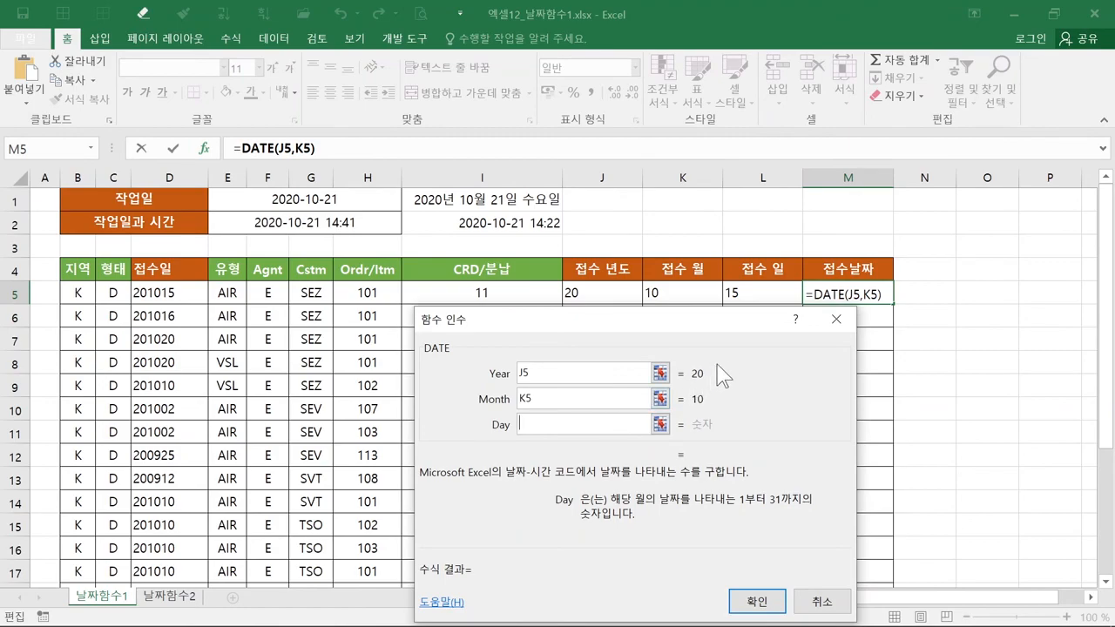
pyautogui.click(754, 295)
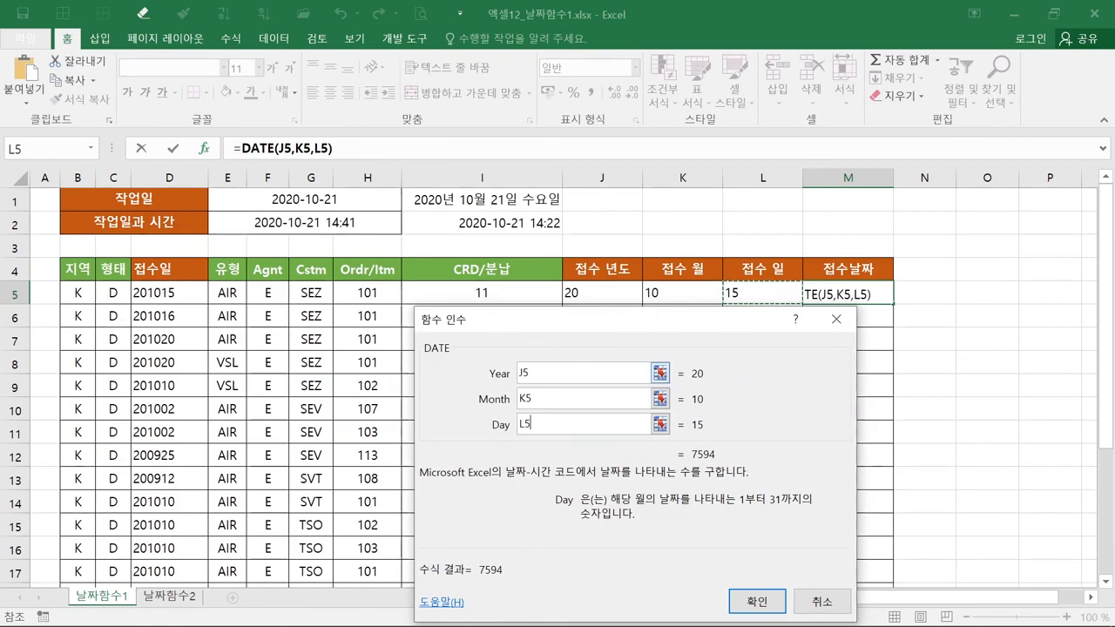
pyautogui.click(721, 462)
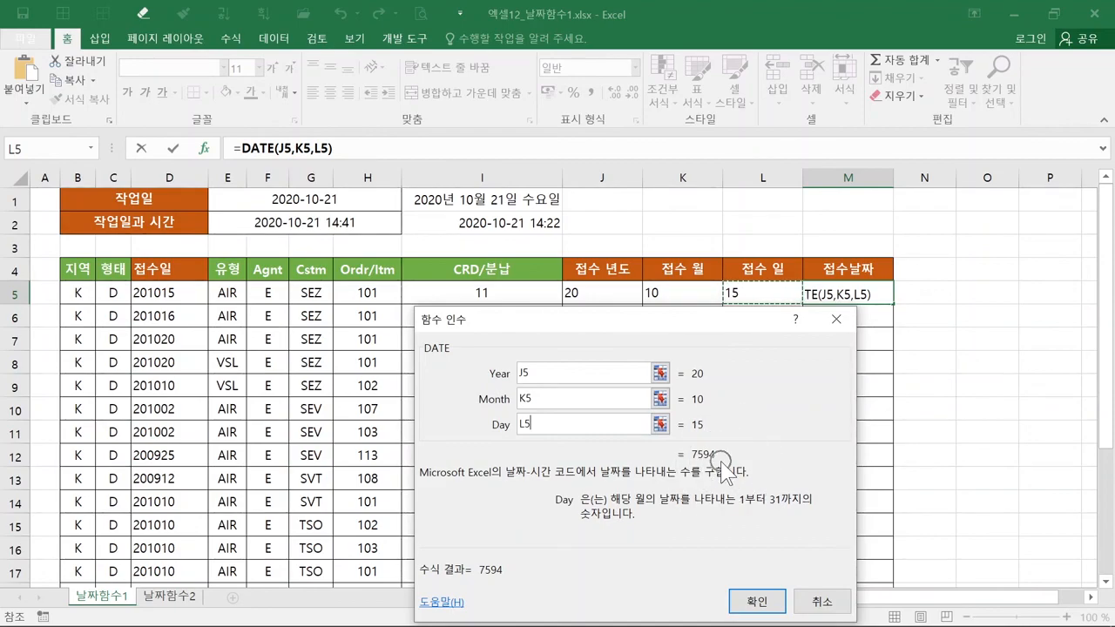
pyautogui.click(746, 600)
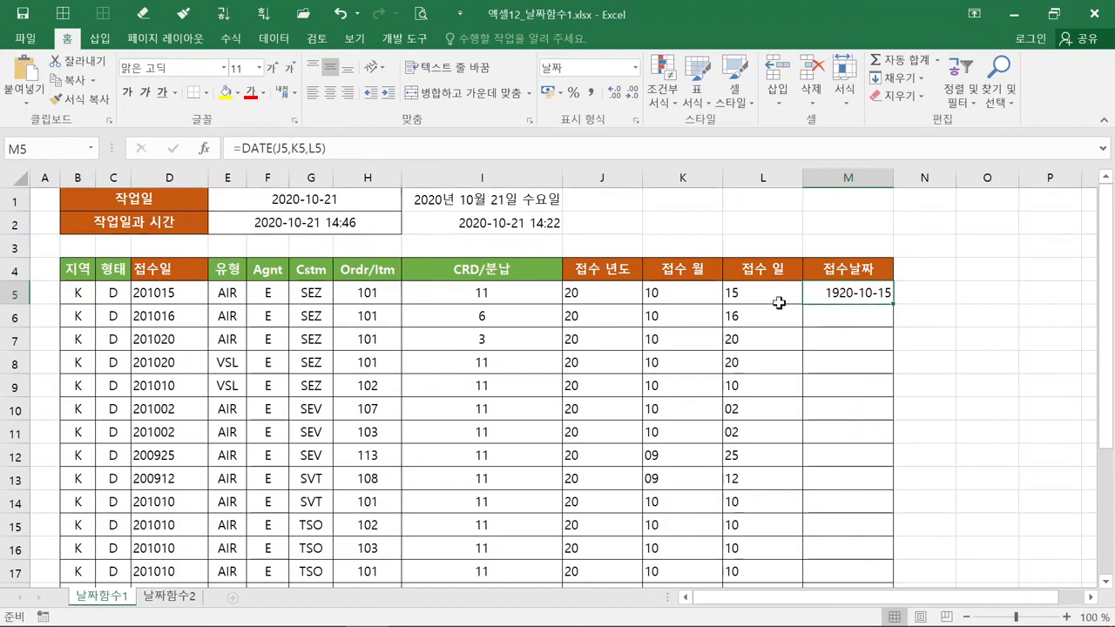
# Edit the DATE function in M5 so that its Year argument is J5+2000.
pyautogui.click(622, 296)
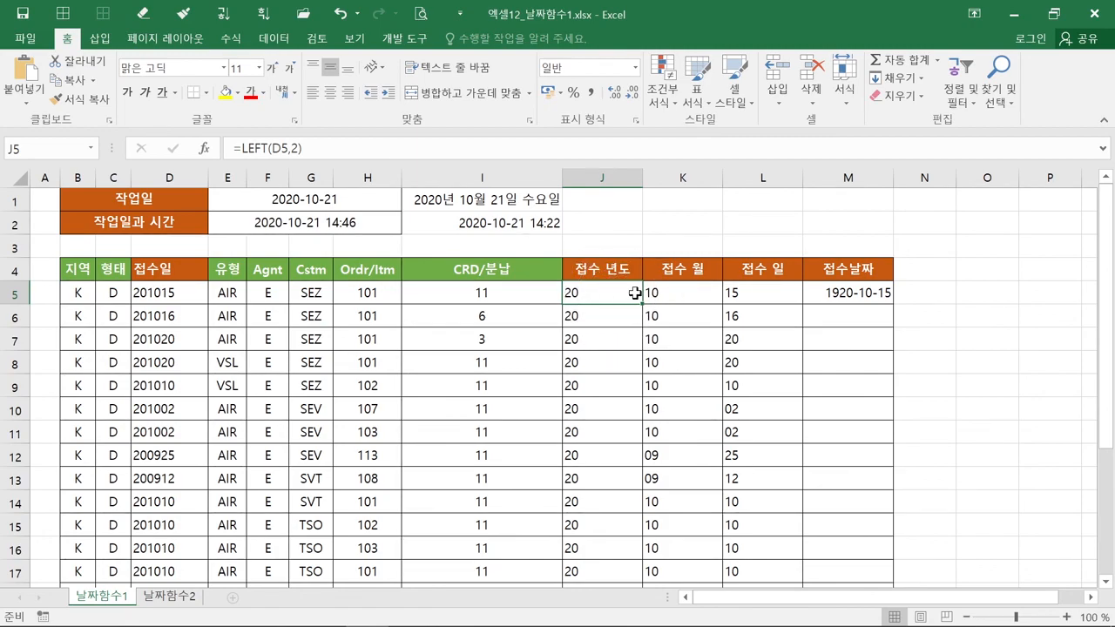
pyautogui.click(820, 299)
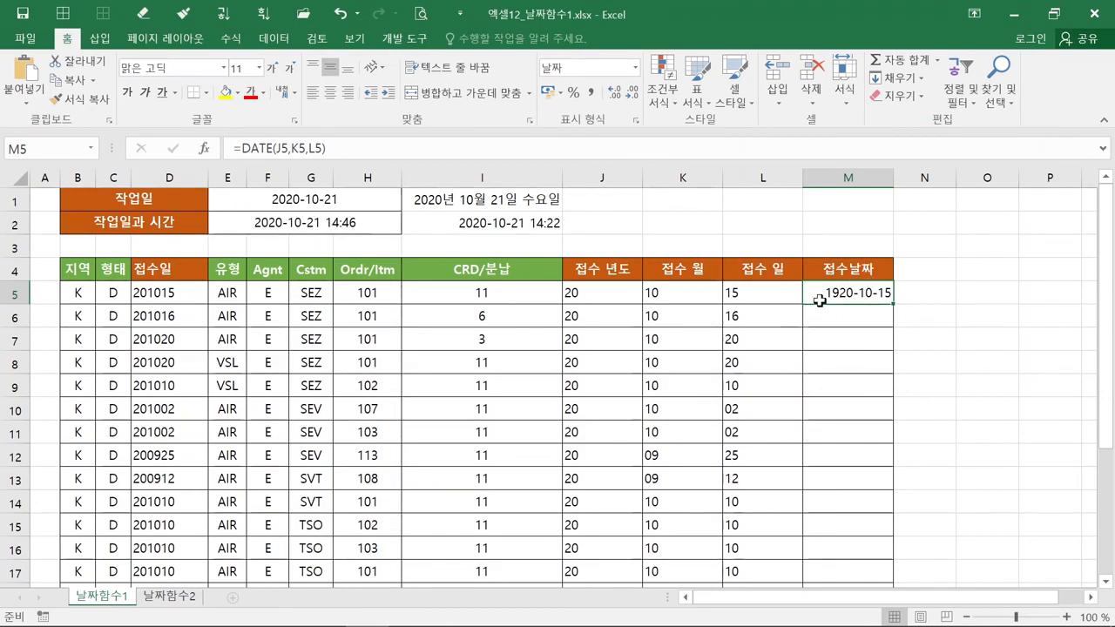
pyautogui.click(212, 150)
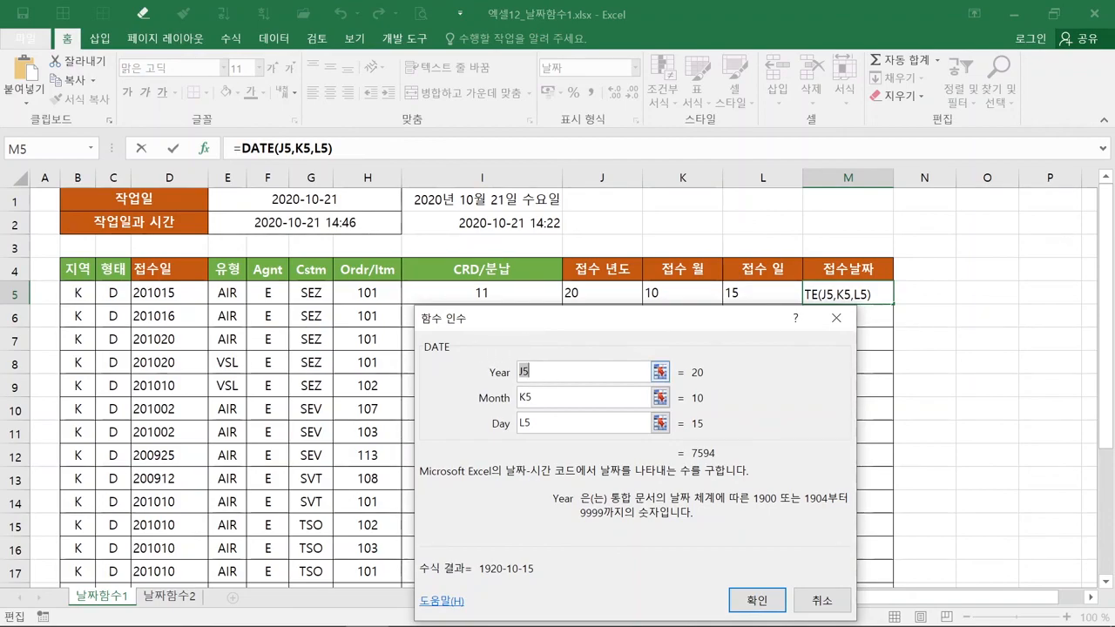
pyautogui.click(538, 369)
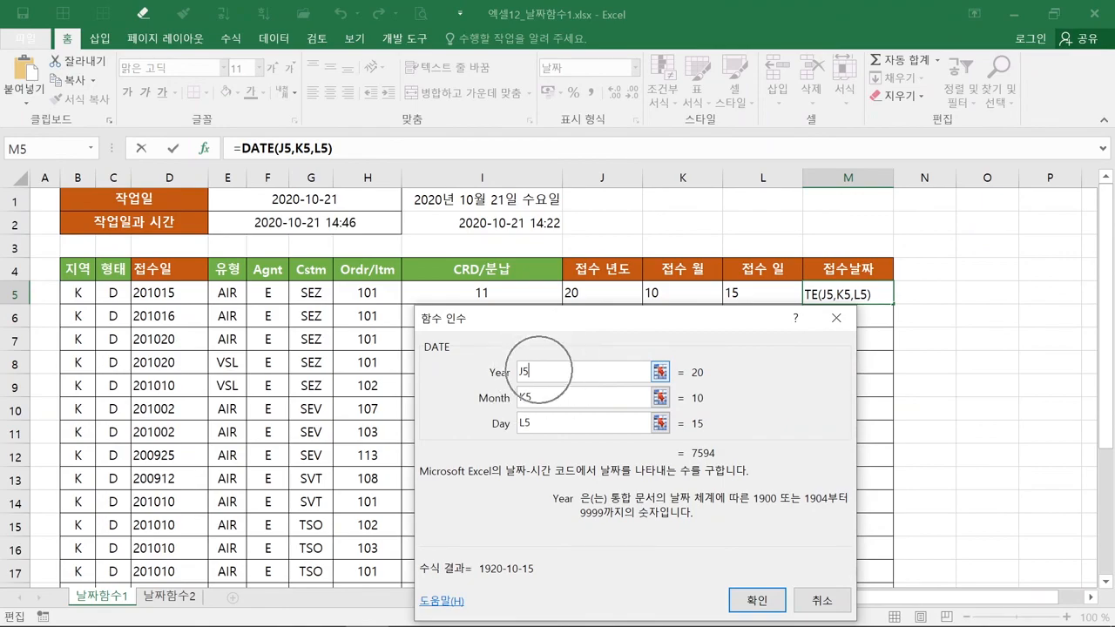
pyautogui.write('+2000')
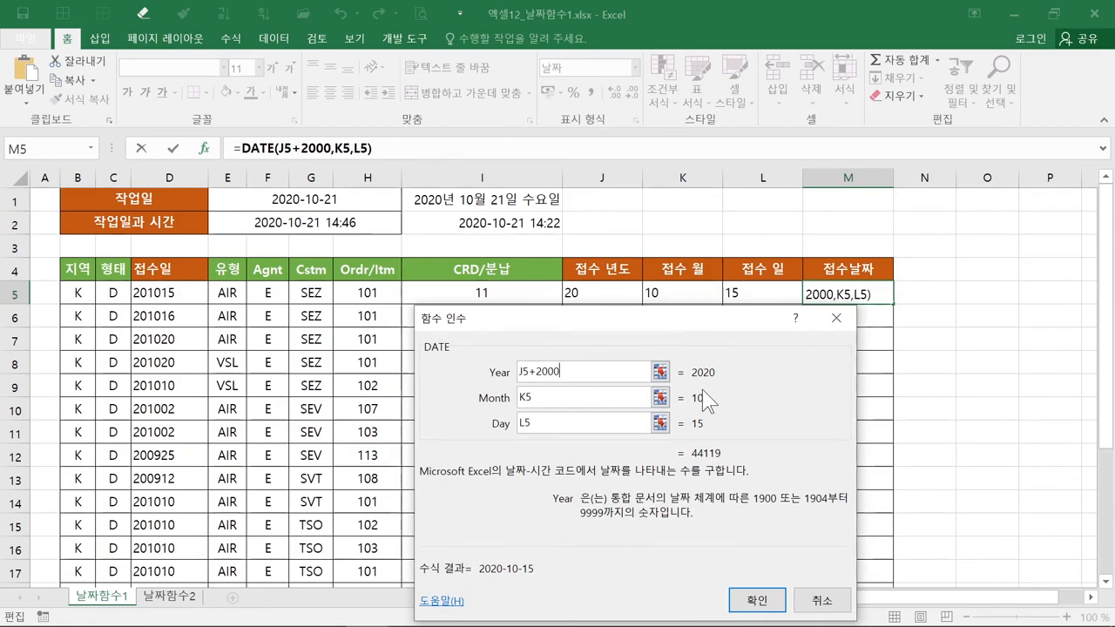
pyautogui.press('ctrl')
pyautogui.press('ctrl')
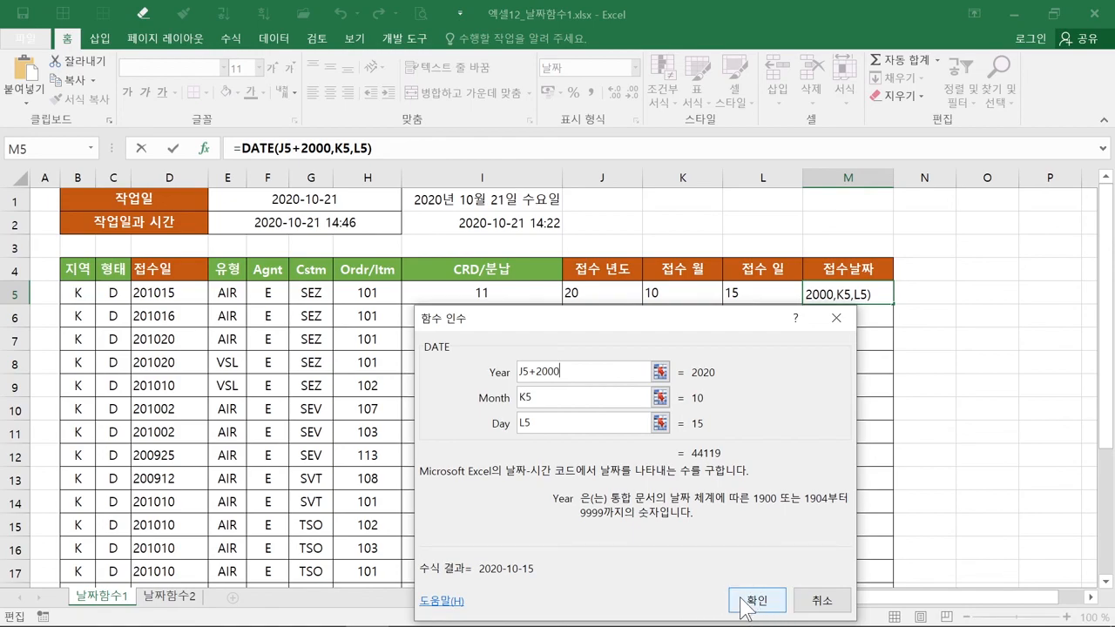
pyautogui.click(745, 601)
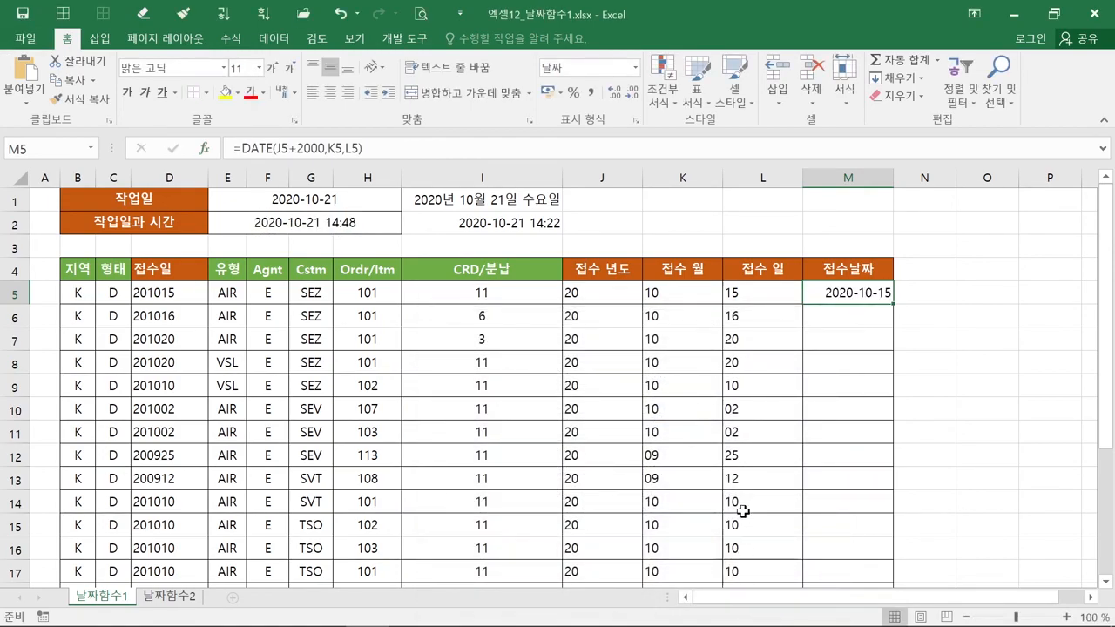
# Fill the DATE formula from M5 down the 접수날짜 column.
pyautogui.press('ctrl')
pyautogui.press('ctrl')
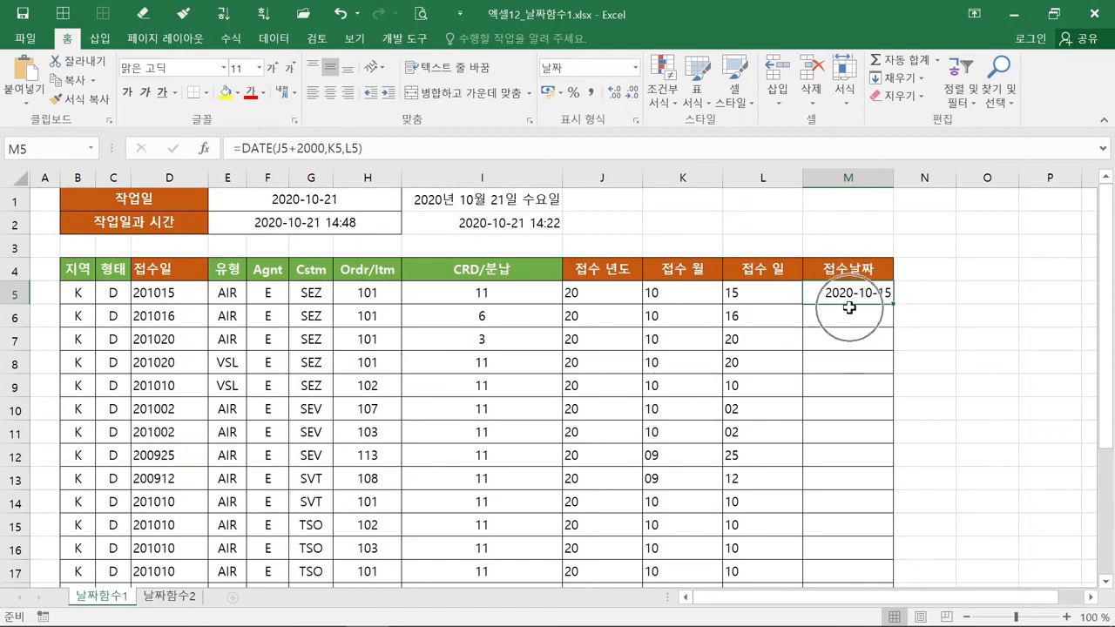
pyautogui.press('ctrl')
pyautogui.press('ctrl')
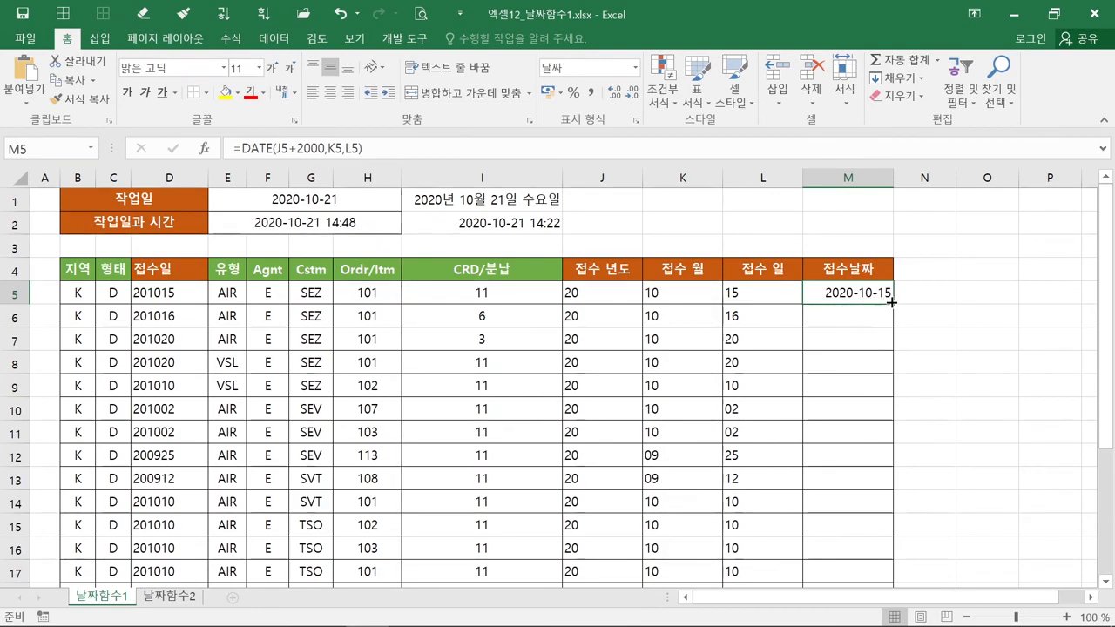
pyautogui.press('ctrl')
pyautogui.press('ctrl')
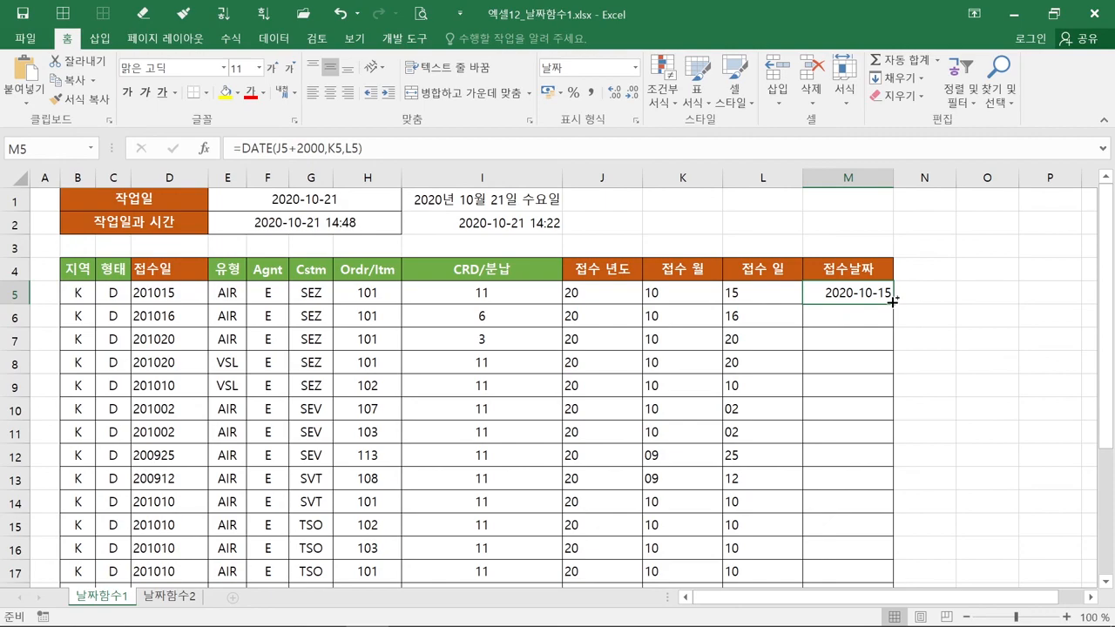
pyautogui.doubleClick(893, 299)
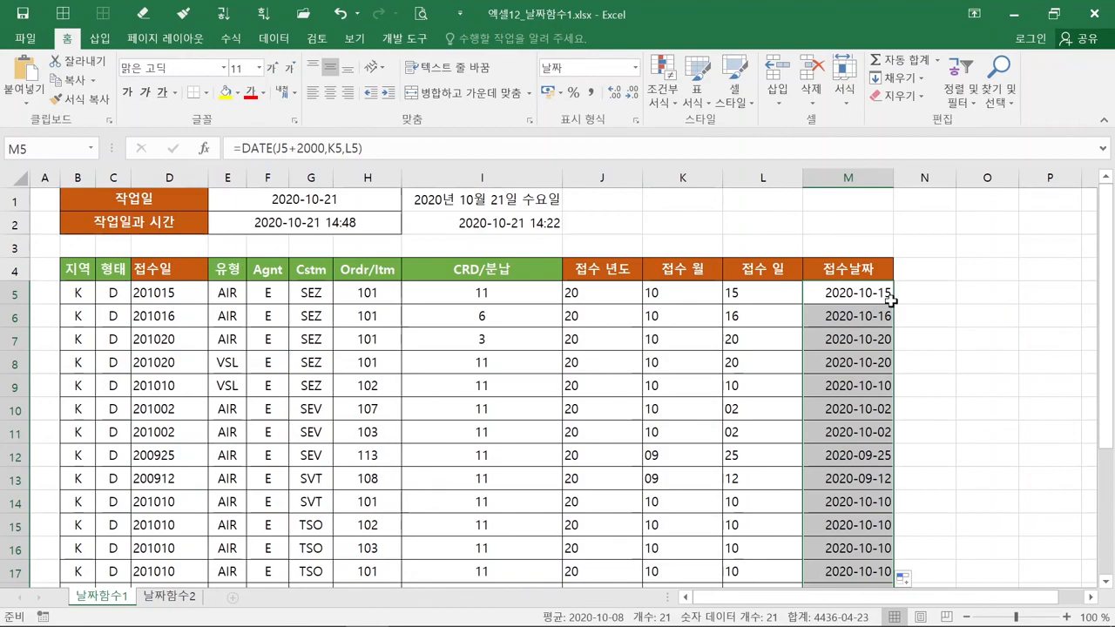
pyautogui.click(888, 298)
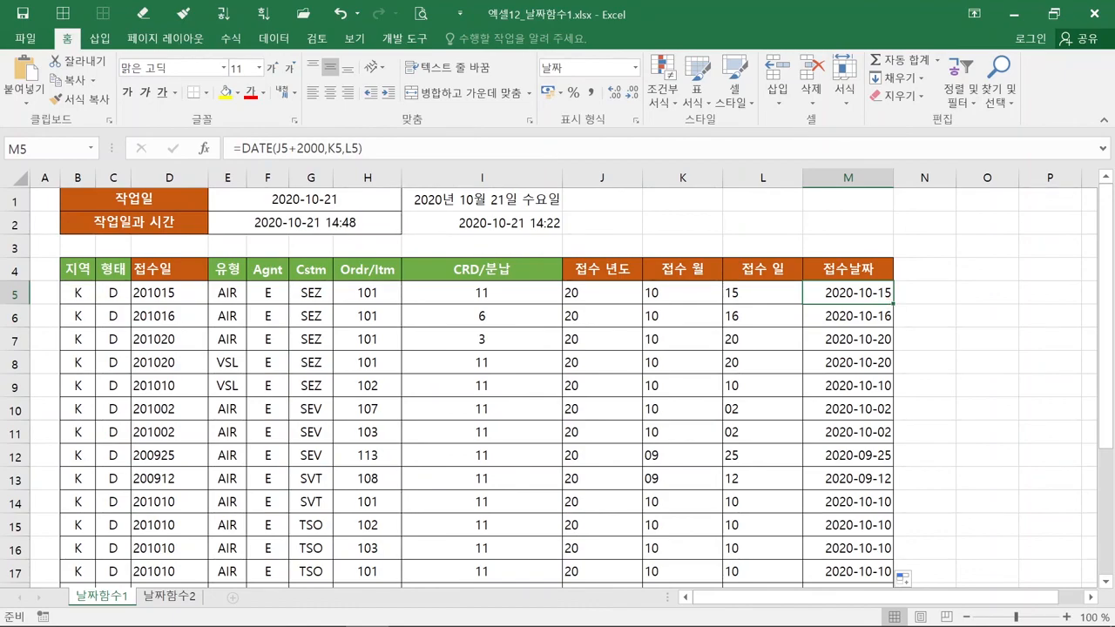
pyautogui.moveTo(127, 281)
pyautogui.mouseDown()
pyautogui.moveTo(165, 371)
pyautogui.moveTo(183, 558)
pyautogui.moveTo(205, 589)
pyautogui.mouseUp()
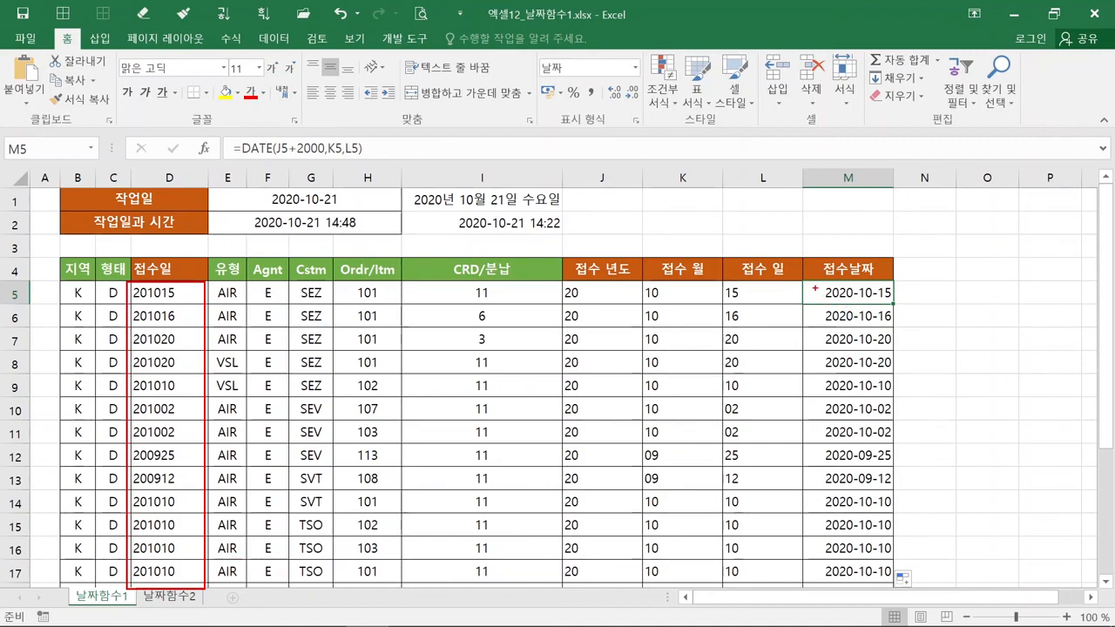
pyautogui.moveTo(805, 281)
pyautogui.mouseDown()
pyautogui.moveTo(893, 484)
pyautogui.moveTo(894, 591)
pyautogui.mouseUp()
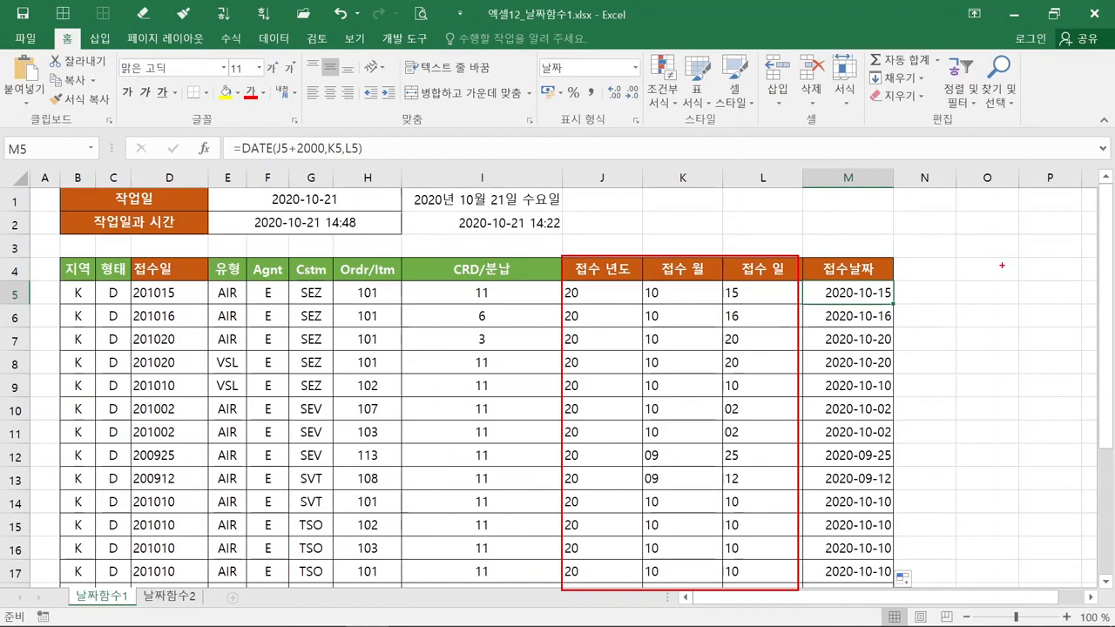
pyautogui.moveTo(803, 259)
pyautogui.mouseDown()
pyautogui.moveTo(846, 369)
pyautogui.moveTo(897, 587)
pyautogui.mouseUp()
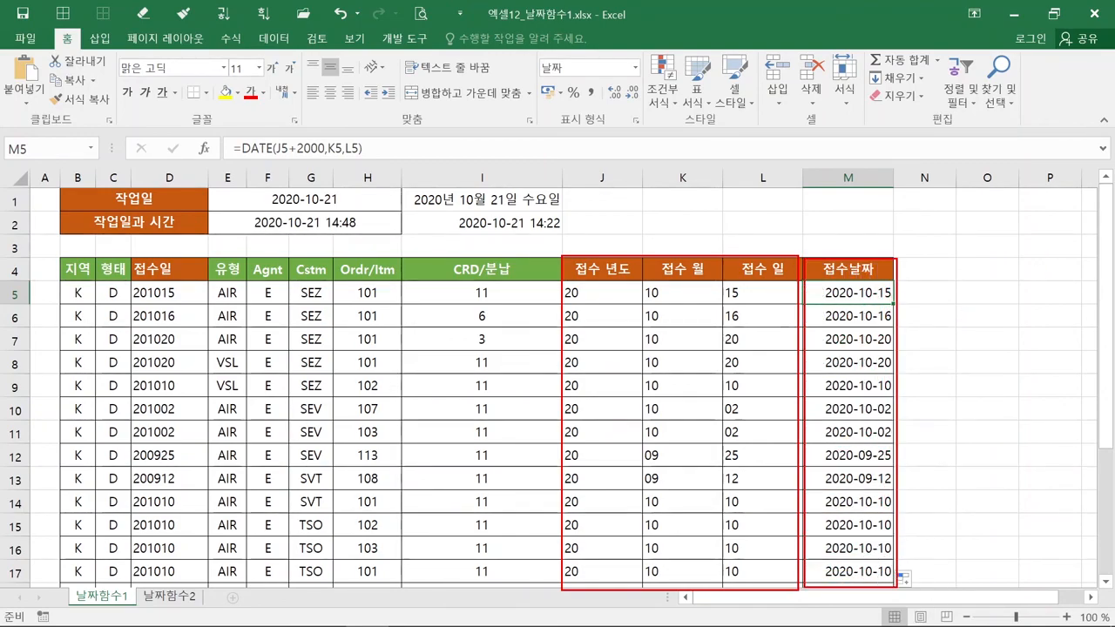
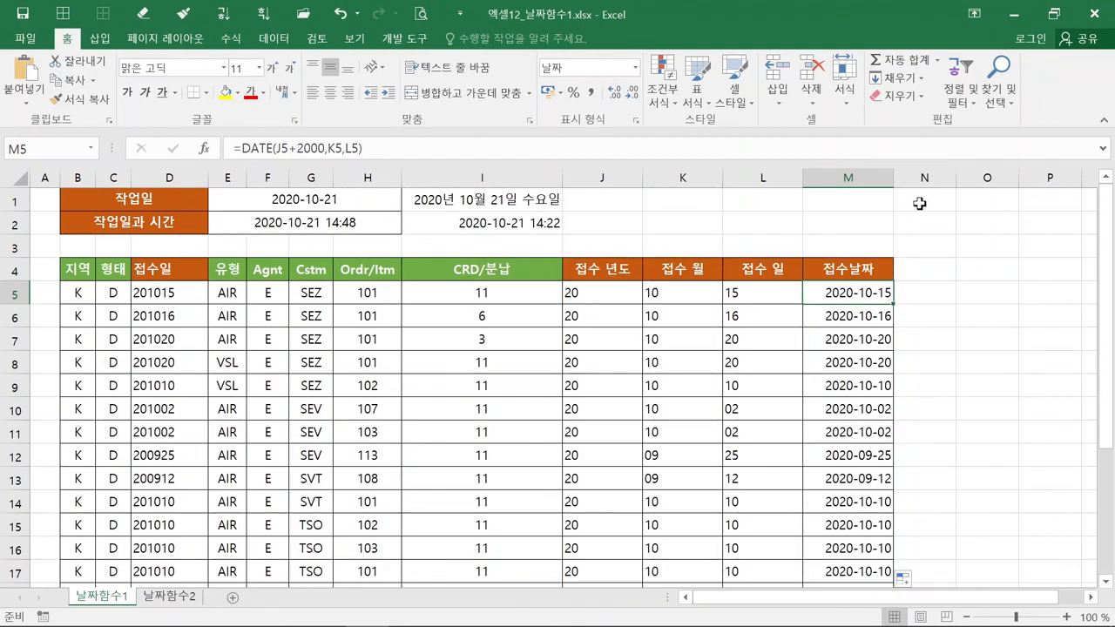
# Start a DATE function from the 날짜/시간 category in N5, beside the first 접수날짜 cell.
pyautogui.click(941, 293)
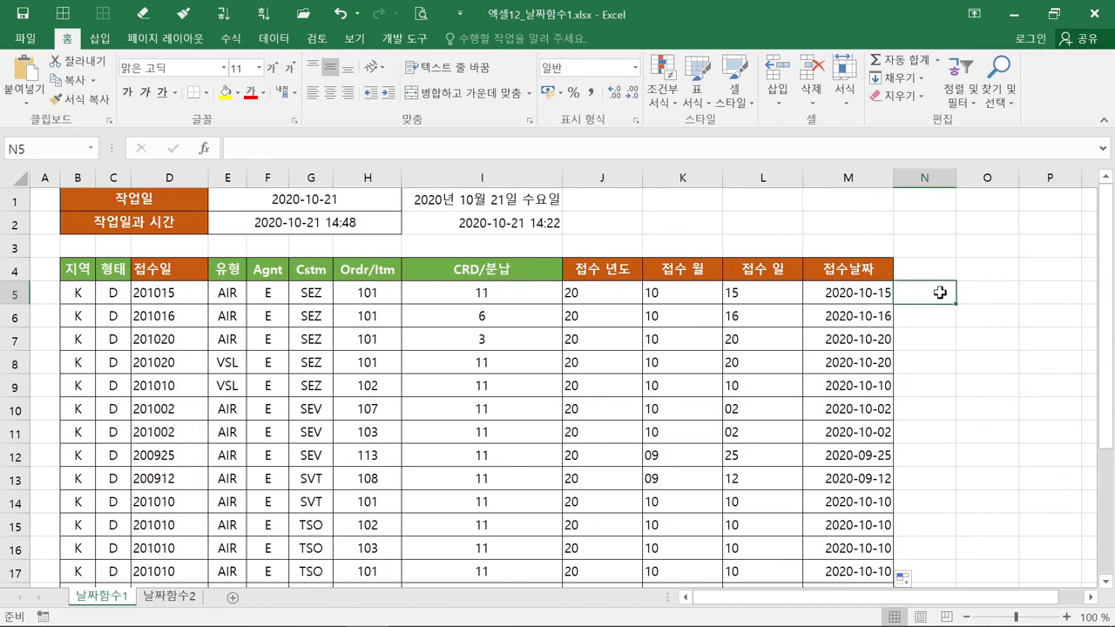
pyautogui.click(213, 148)
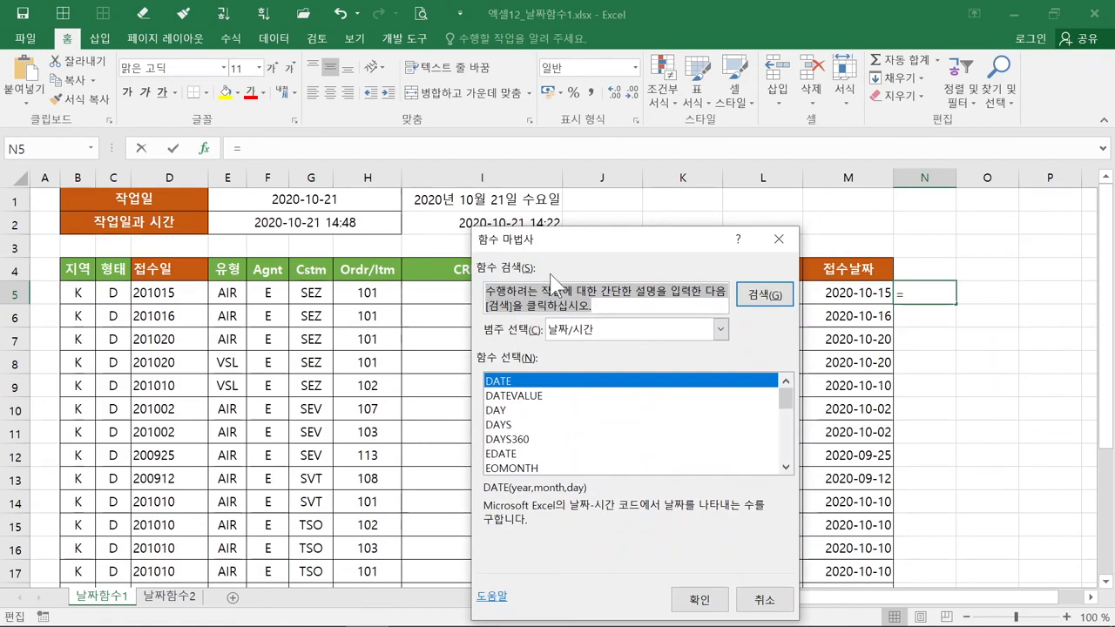
pyautogui.click(548, 383)
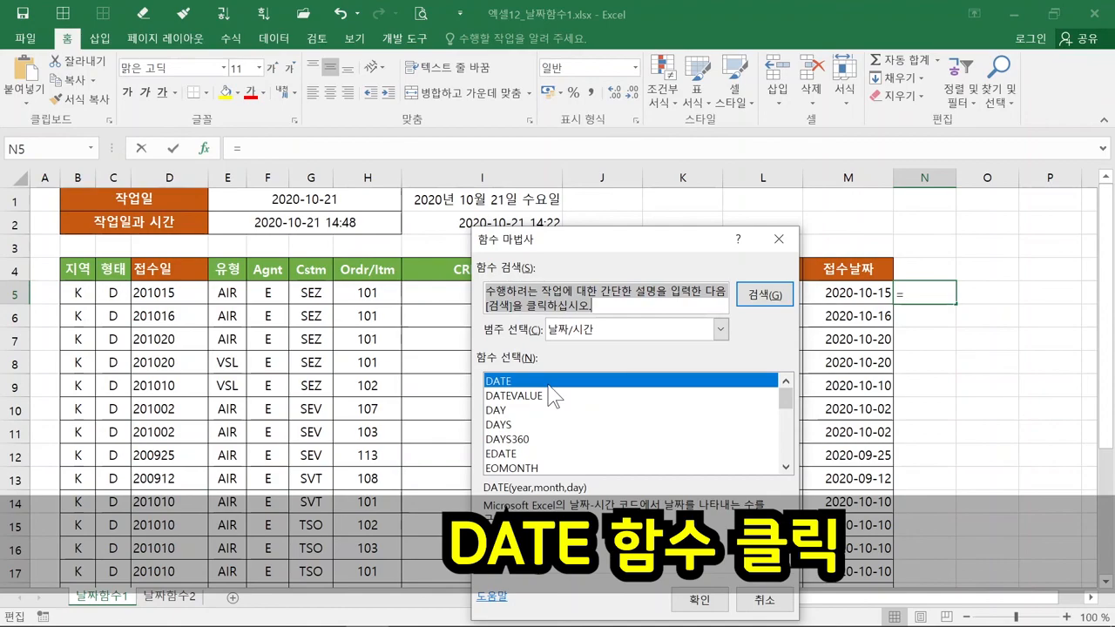
pyautogui.click(548, 387)
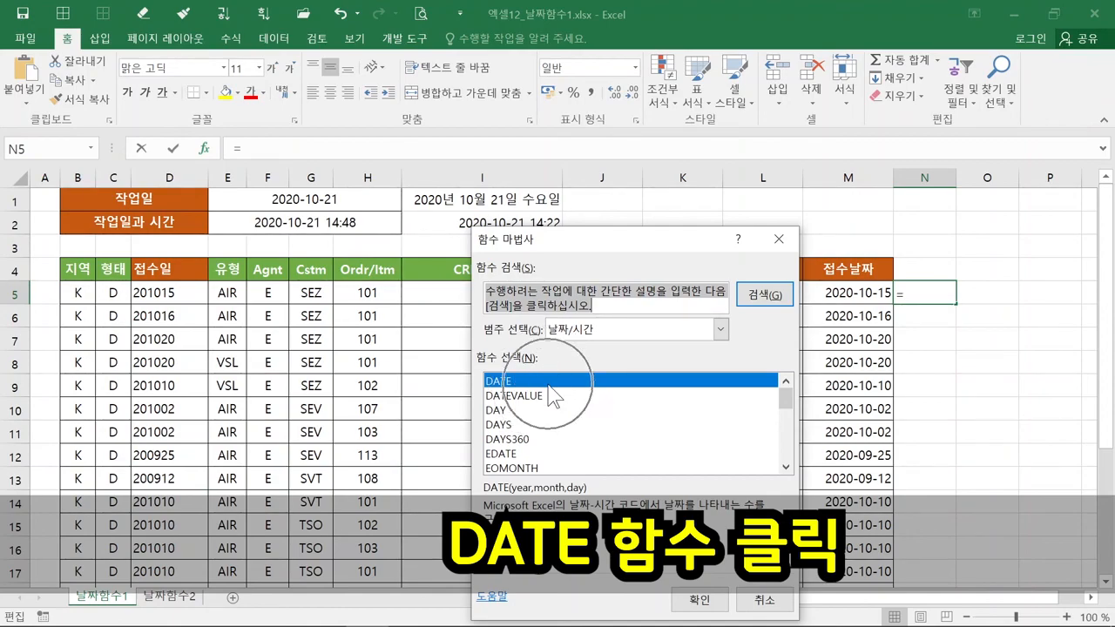
pyautogui.press('ctrl')
pyautogui.press('ctrl')
pyautogui.press('ctrl')
pyautogui.press('ctrl')
pyautogui.press('ctrl')
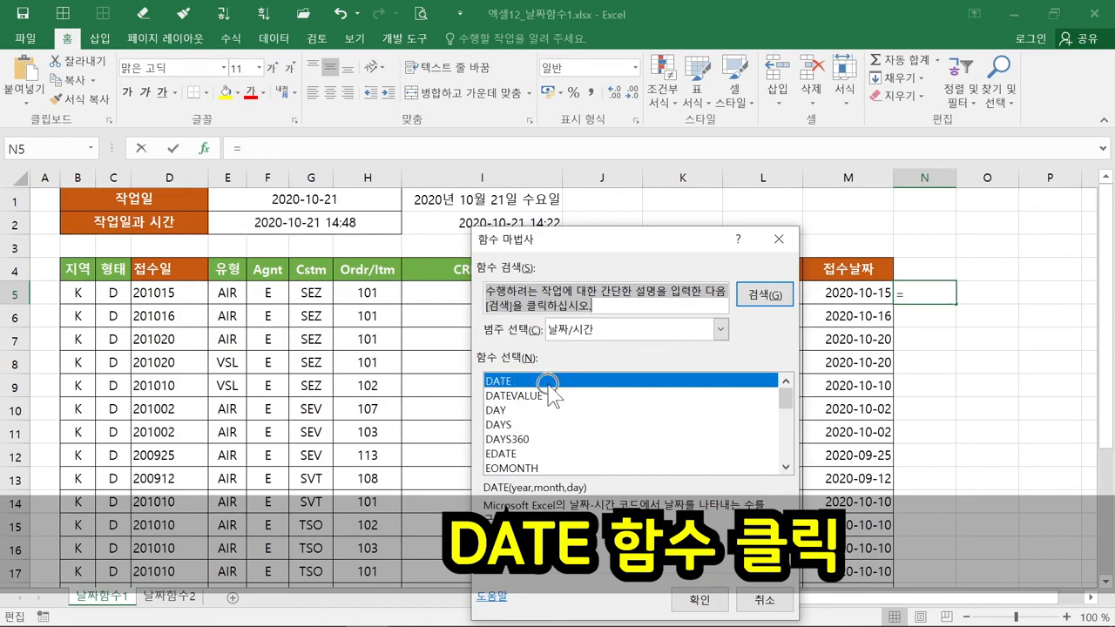
pyautogui.click(681, 600)
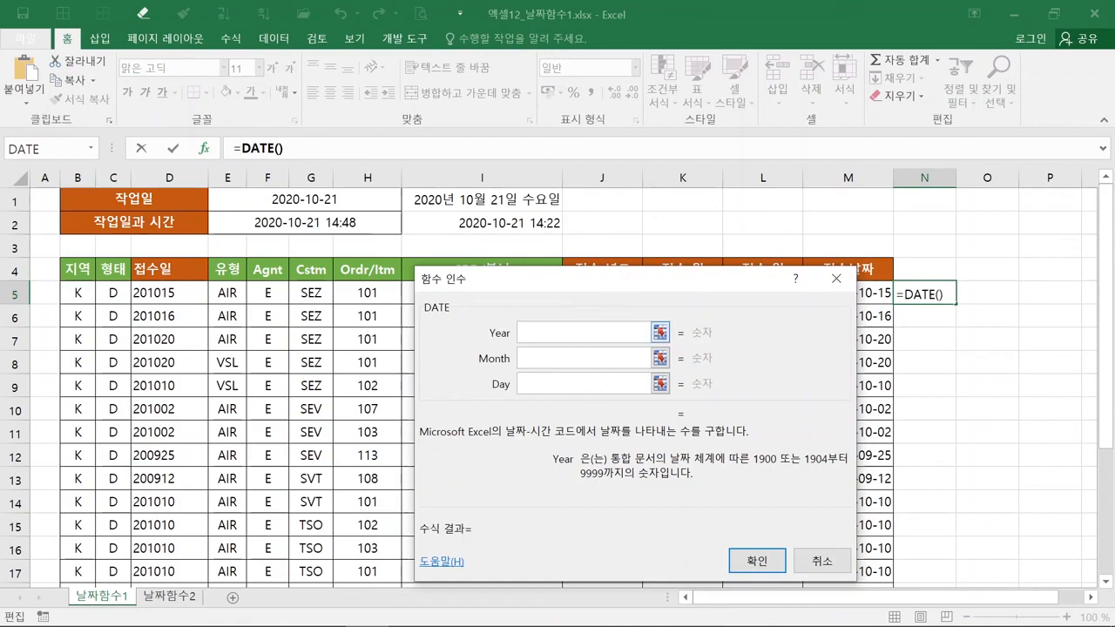
# Nest a LEFT function in the Year argument of the DATE function in N5.
pyautogui.click(564, 332)
pyautogui.moveTo(126, 278); pyautogui.dragTo(149, 303)
pyautogui.press('Escape')
pyautogui.click(91, 150)
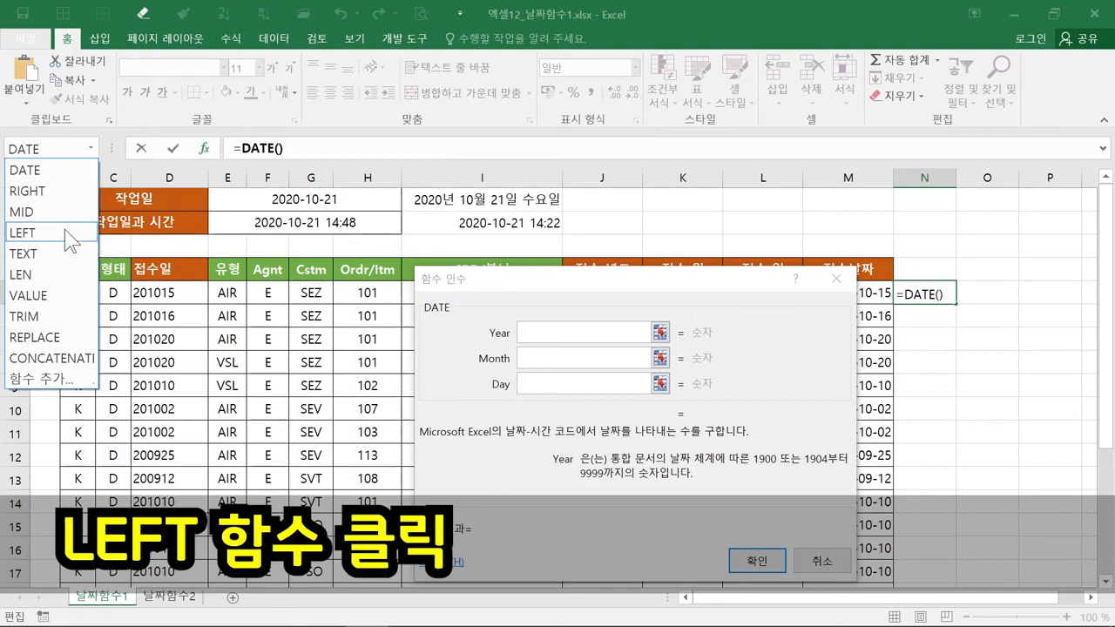
pyautogui.click(65, 229)
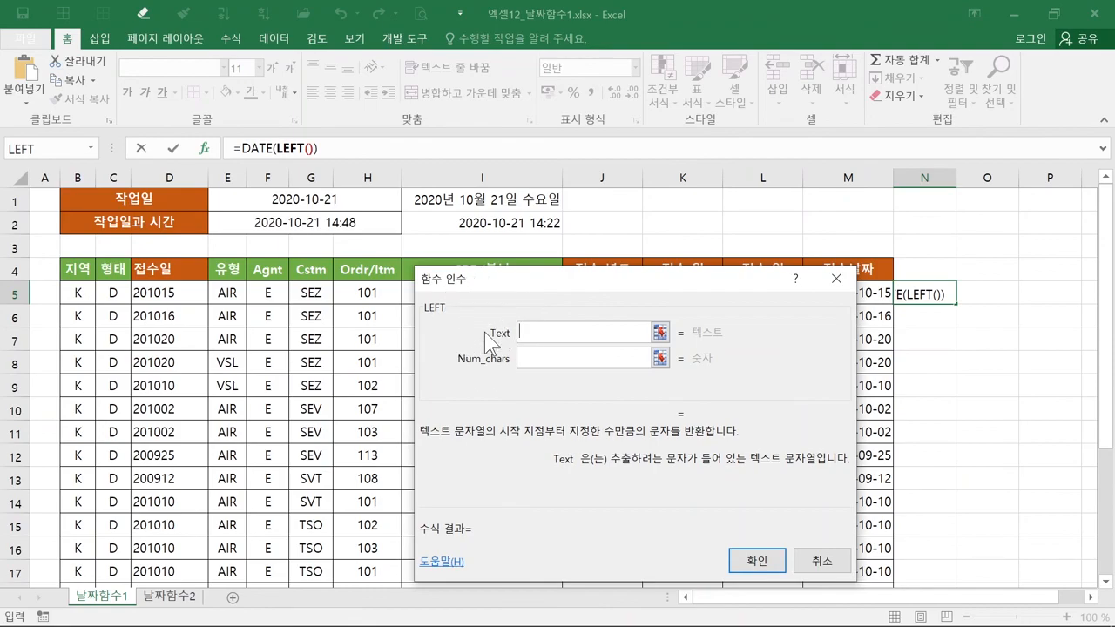
pyautogui.click(316, 149)
pyautogui.press('ctrl')
pyautogui.press('ctrl')
pyautogui.press('ctrl')
pyautogui.press('ctrl')
pyautogui.press('ctrl')
pyautogui.press('ctrl')
pyautogui.press('ctrl')
pyautogui.press('ctrl')
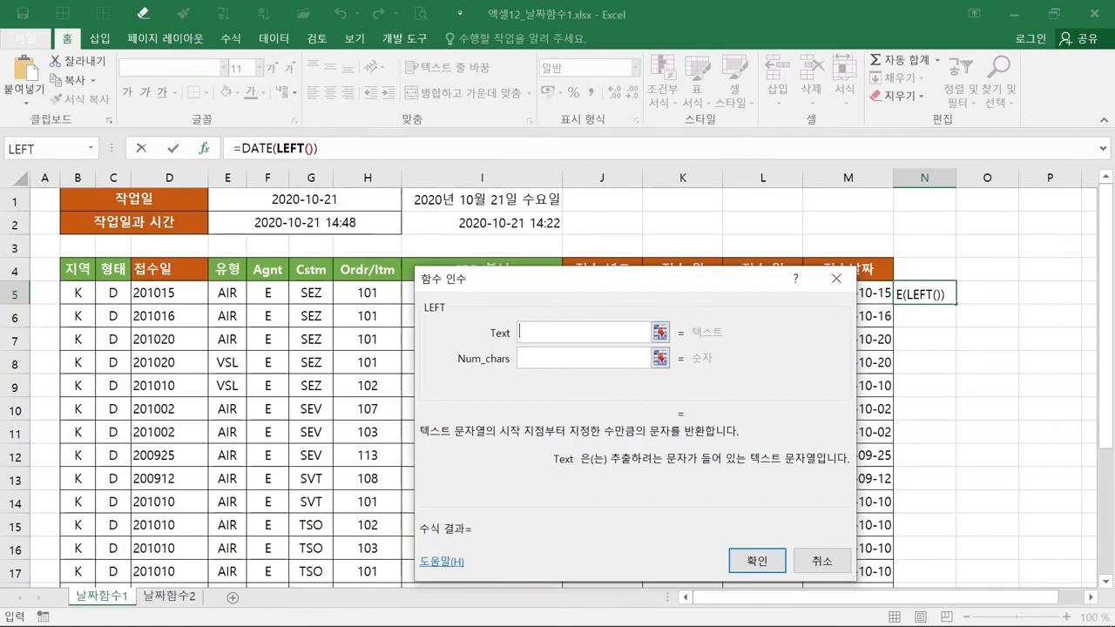
pyautogui.press('ctrl')
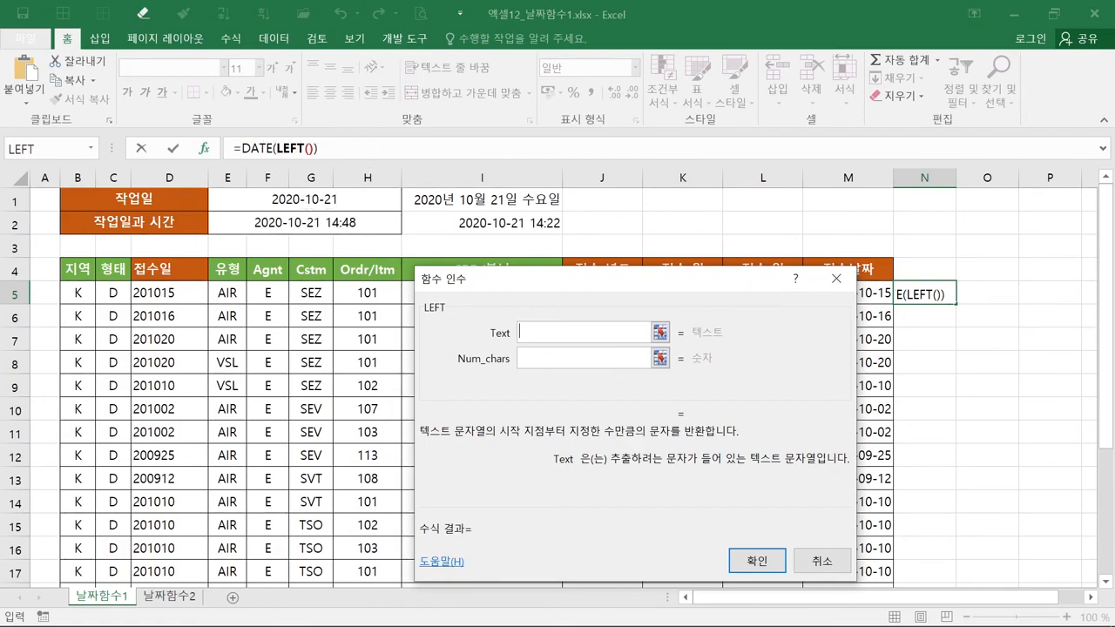
pyautogui.press('ctrl')
pyautogui.press('ctrl')
pyautogui.press('ctrl')
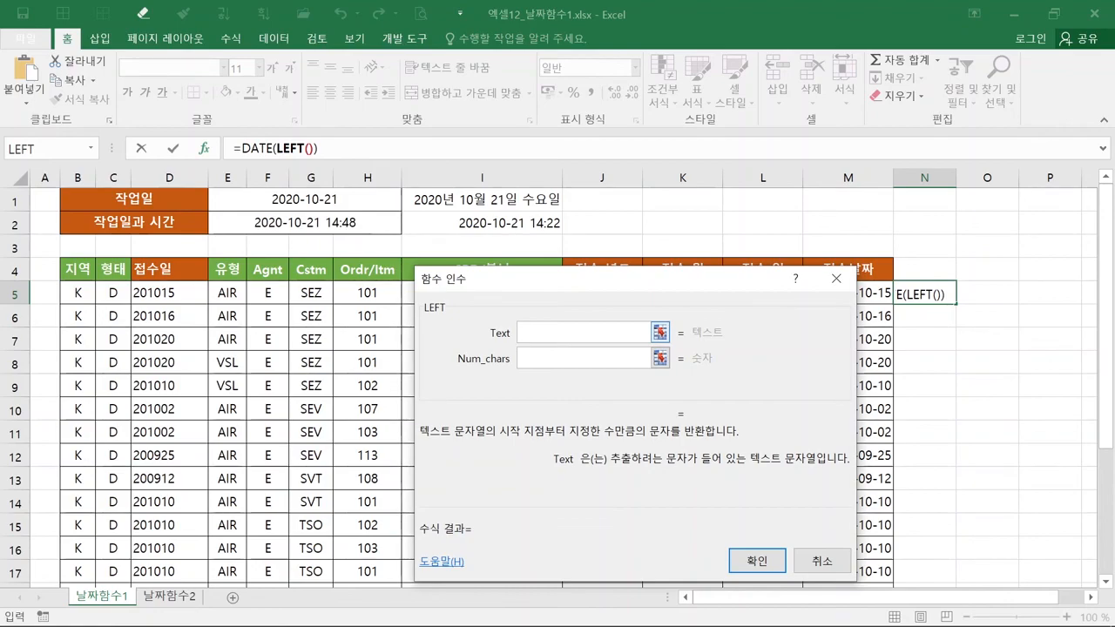
# Set the LEFT function's Text to D5 and Num_chars to 2, and return to the DATE function's arguments.
pyautogui.click(172, 293)
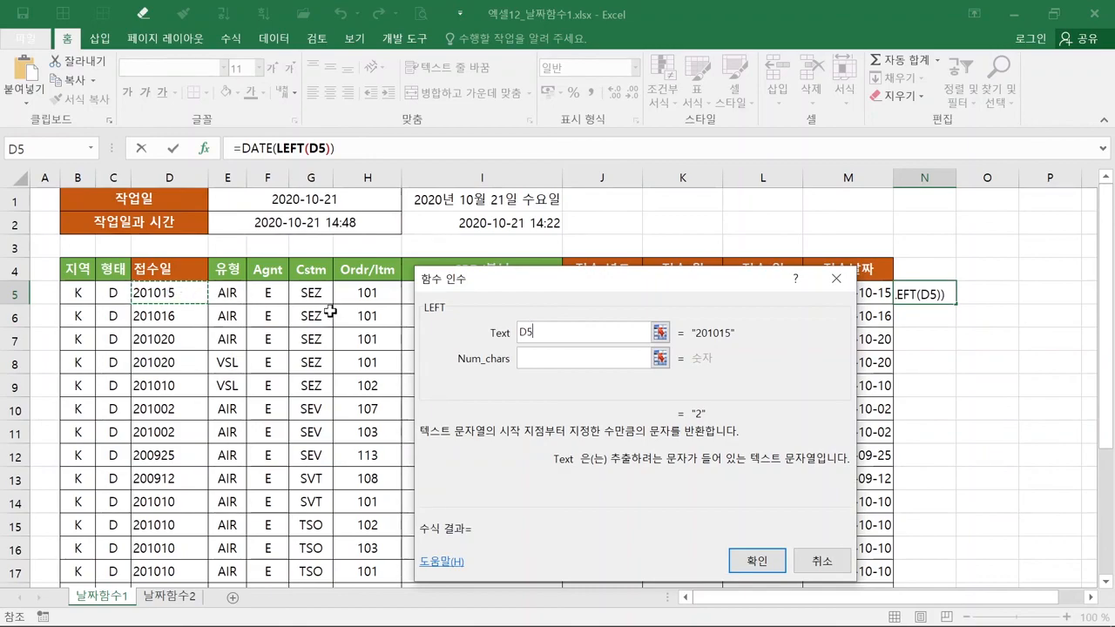
pyautogui.click(538, 358)
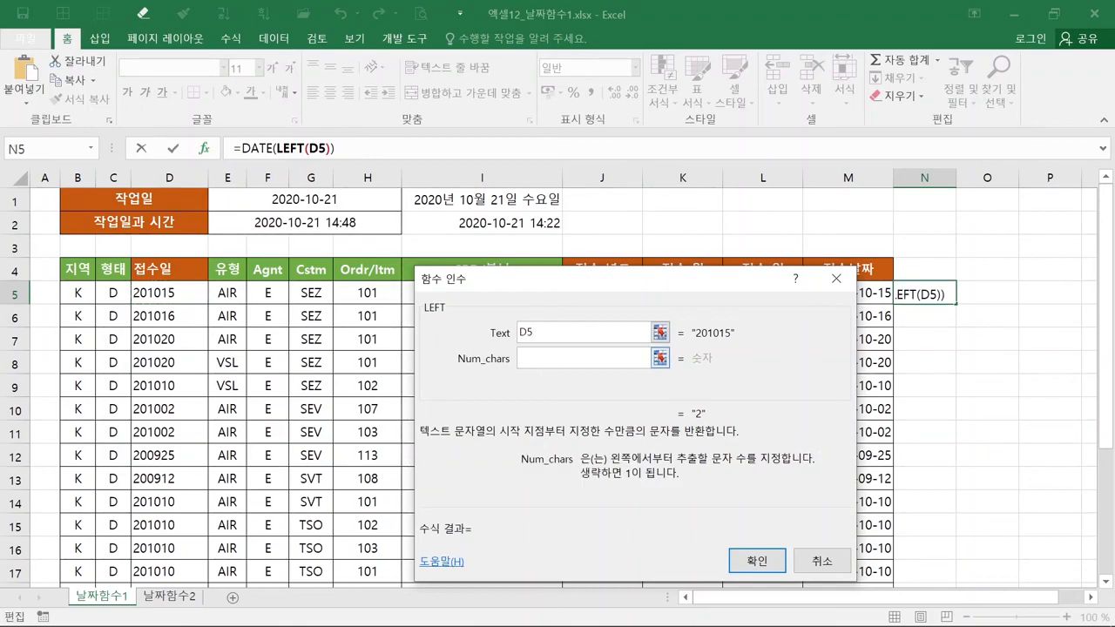
pyautogui.write('2')
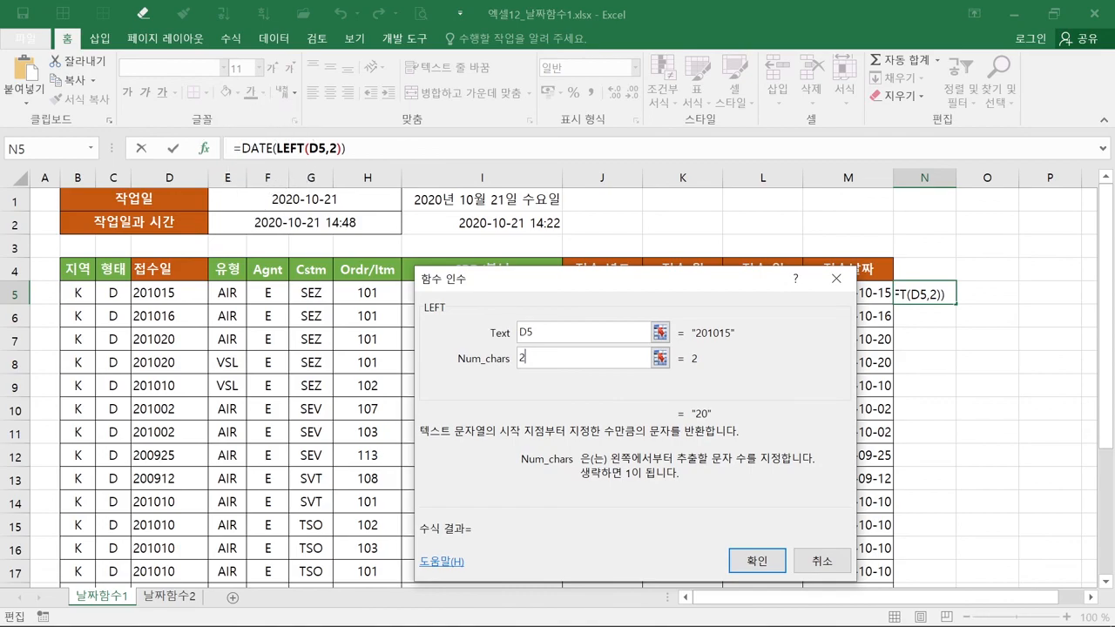
pyautogui.click(259, 149)
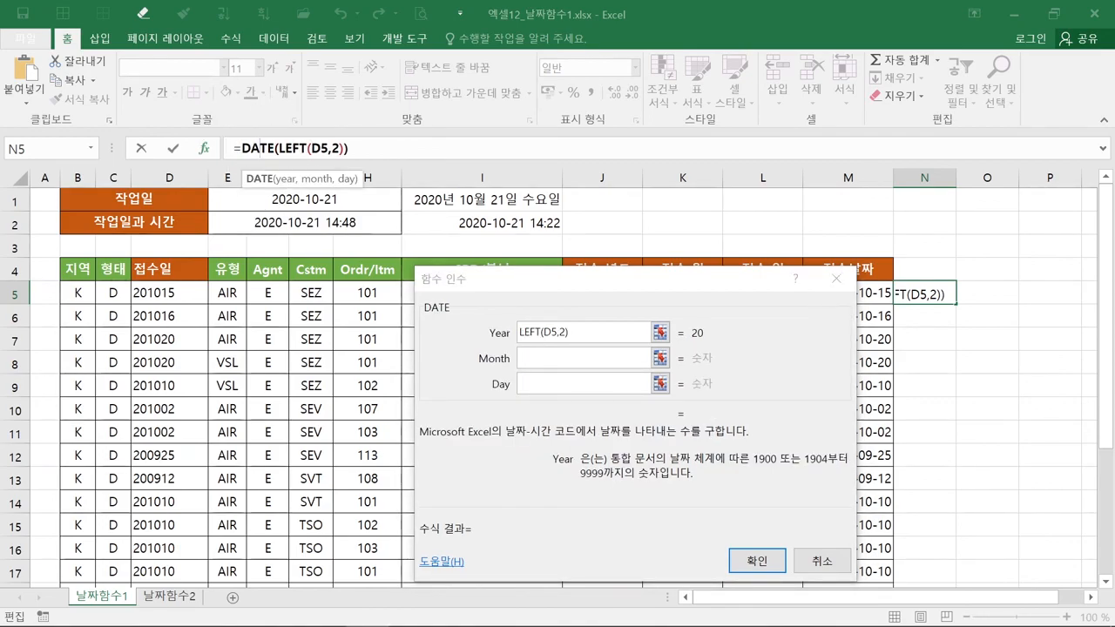
pyautogui.click(259, 149)
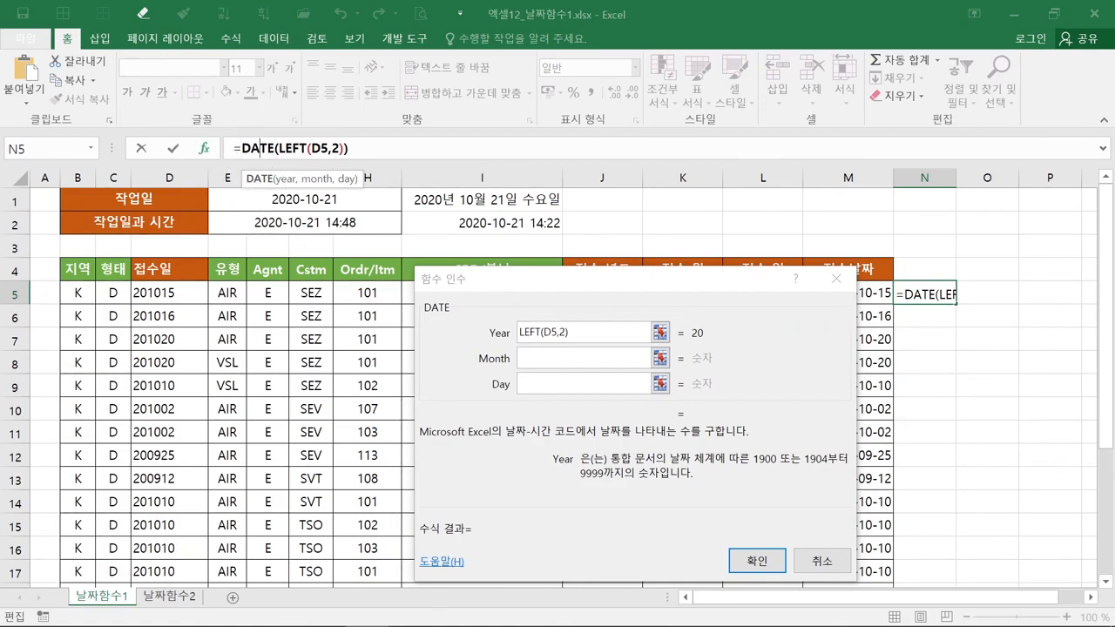
# Nest a MID function in the Month argument of the DATE function in N5.
pyautogui.click(523, 358)
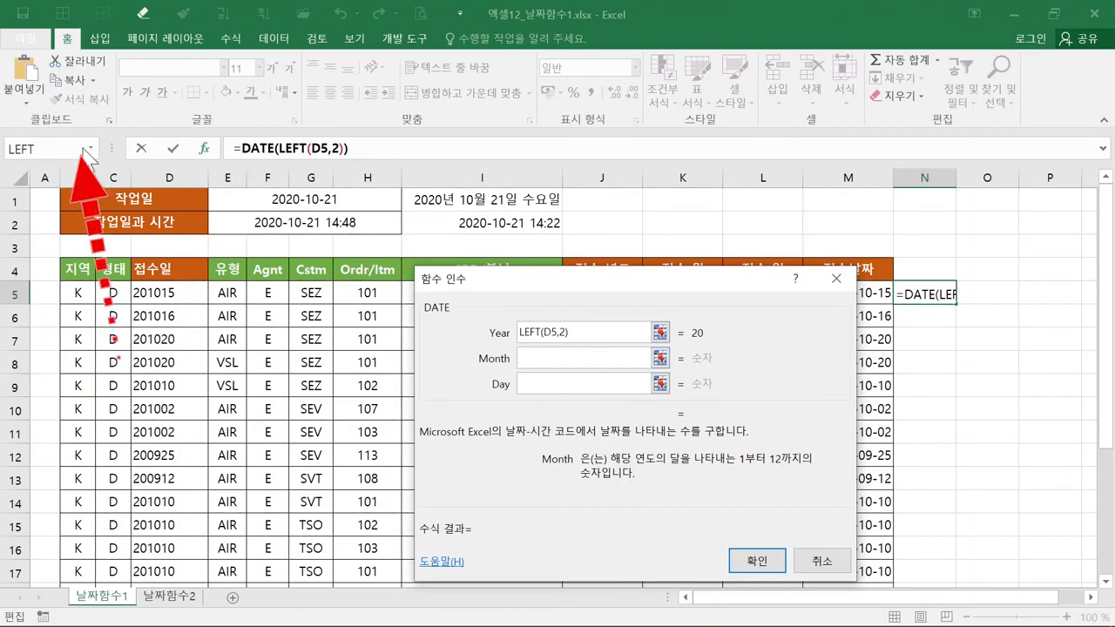
pyautogui.click(89, 149)
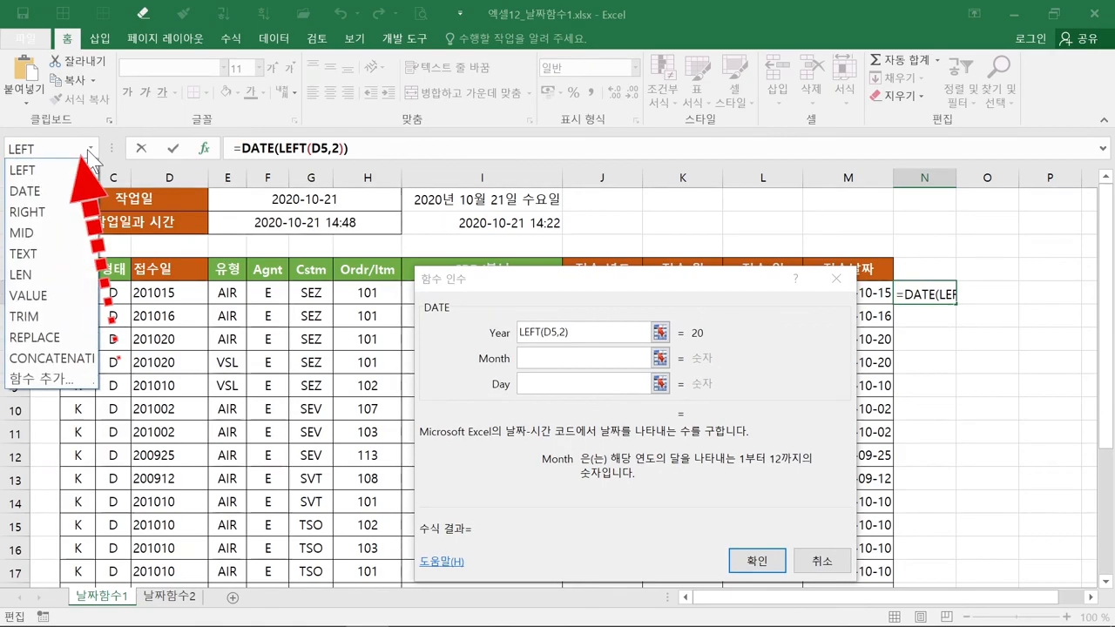
pyautogui.click(78, 233)
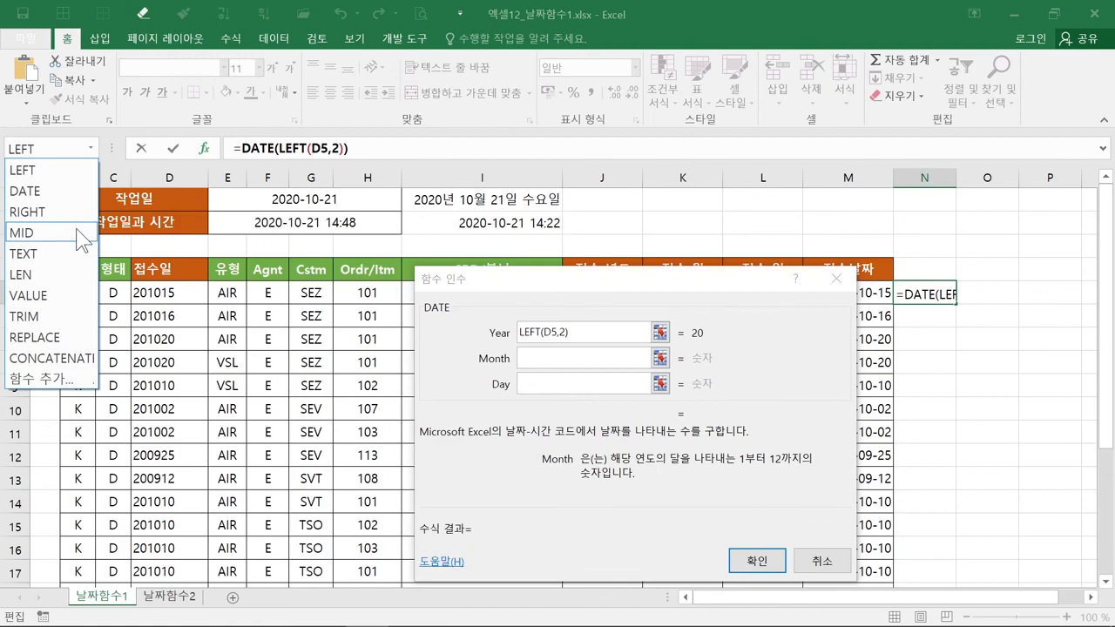
pyautogui.click(82, 233)
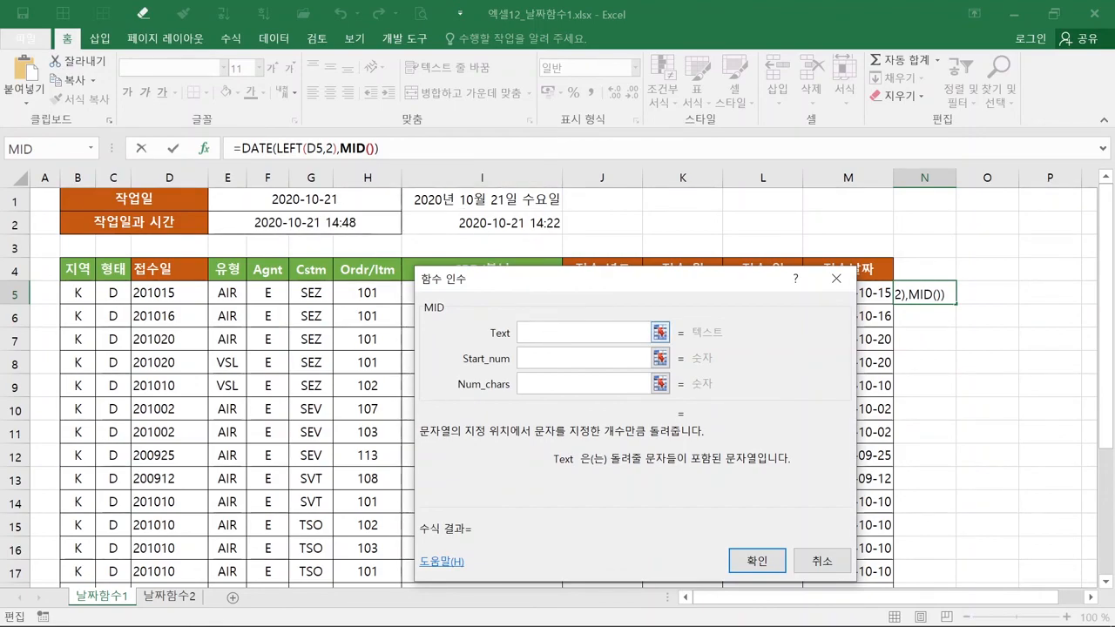
# Set the MID function's Text to D5, Start_num to 3 and Num_chars to 2, and return to the DATE arguments.
pyautogui.press('ctrl')
pyautogui.press('ctrl')
pyautogui.click(187, 294)
pyautogui.press('ctrl')
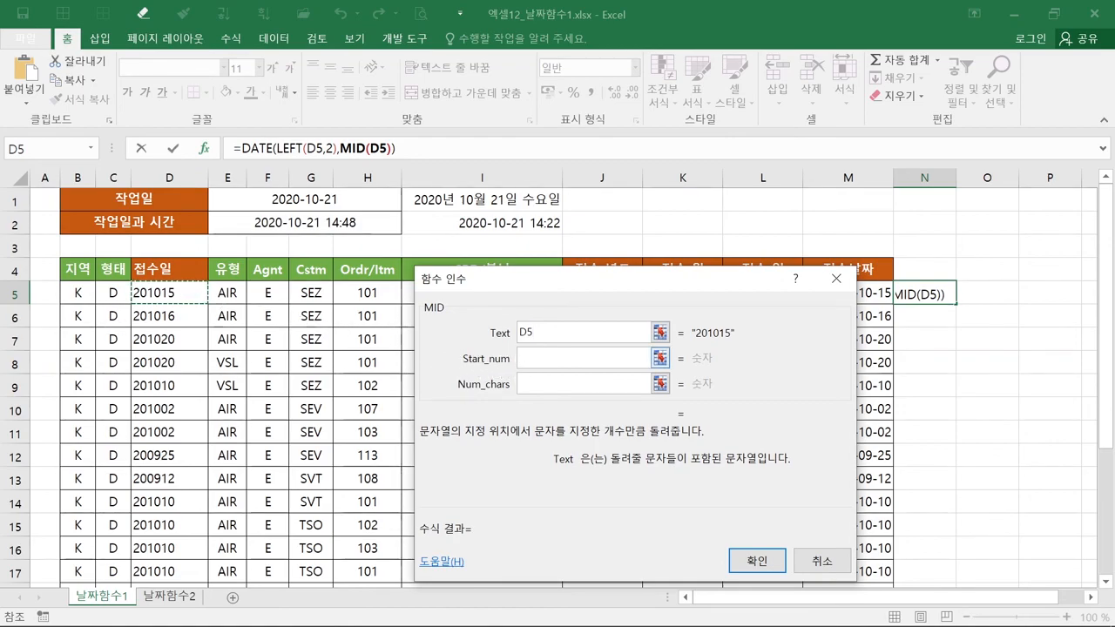
pyautogui.click(537, 357)
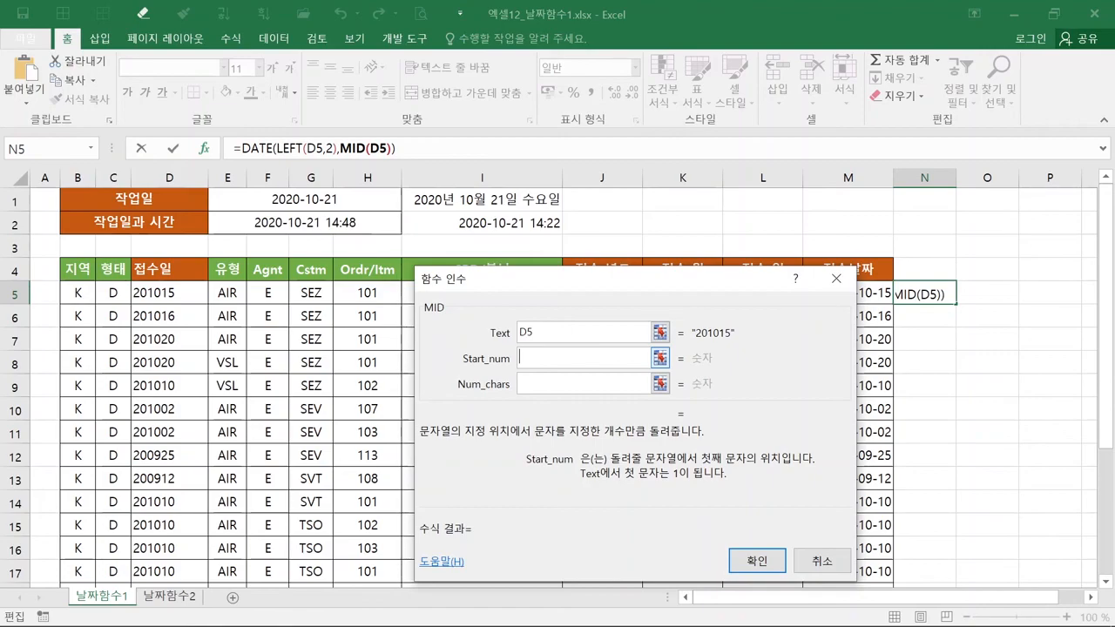
pyautogui.write('3')
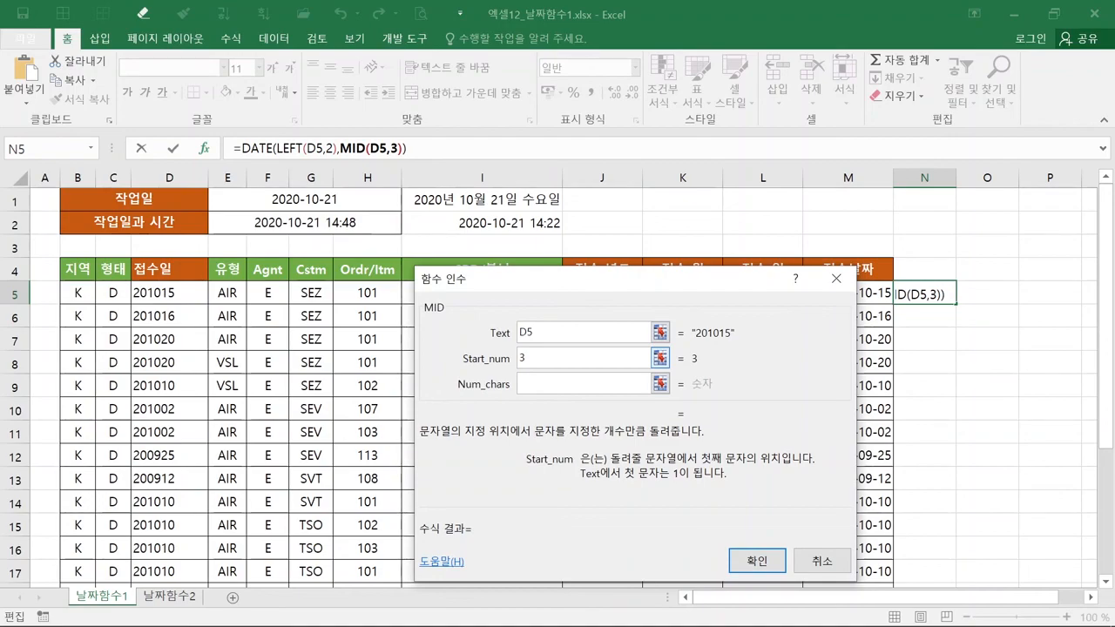
pyautogui.click(533, 385)
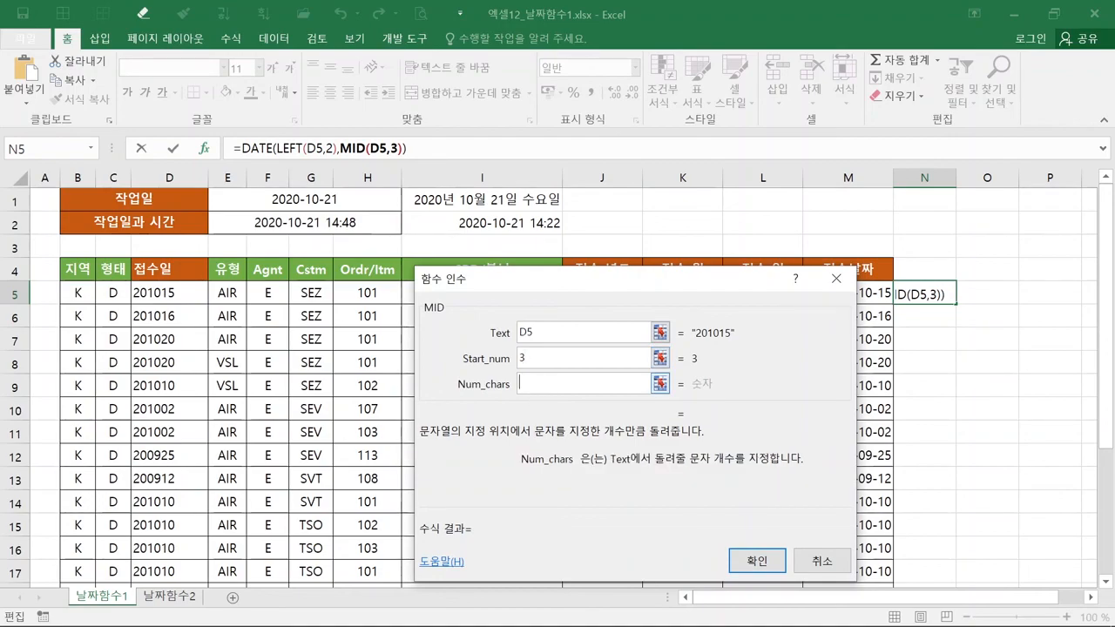
pyautogui.write('2')
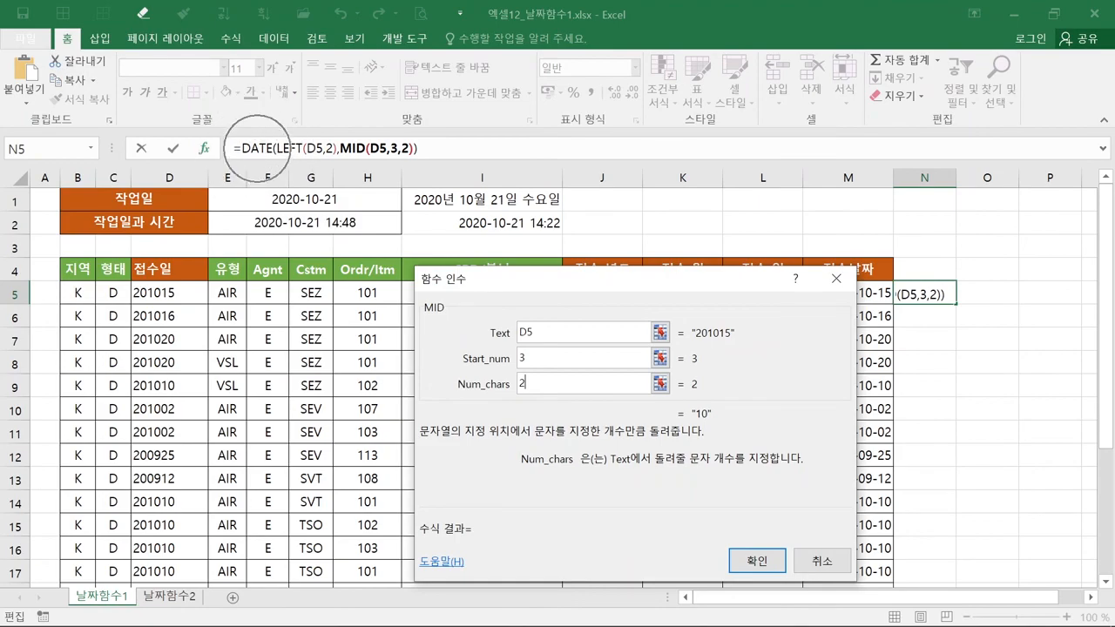
pyautogui.click(251, 148)
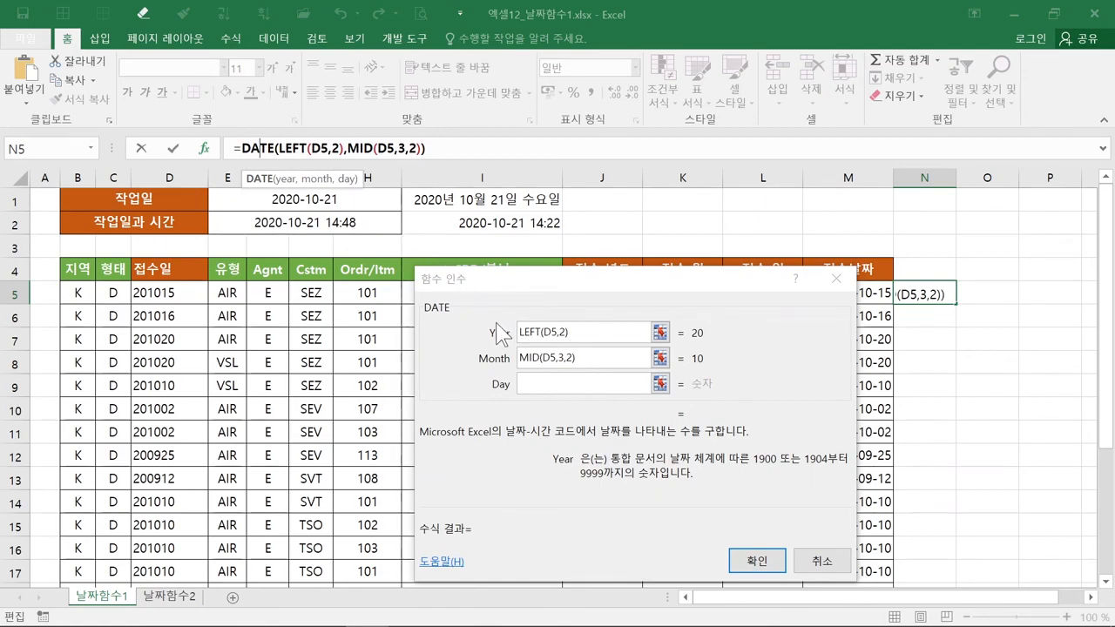
# Nest a RIGHT function in the Day argument of the DATE function in N5.
pyautogui.click(536, 383)
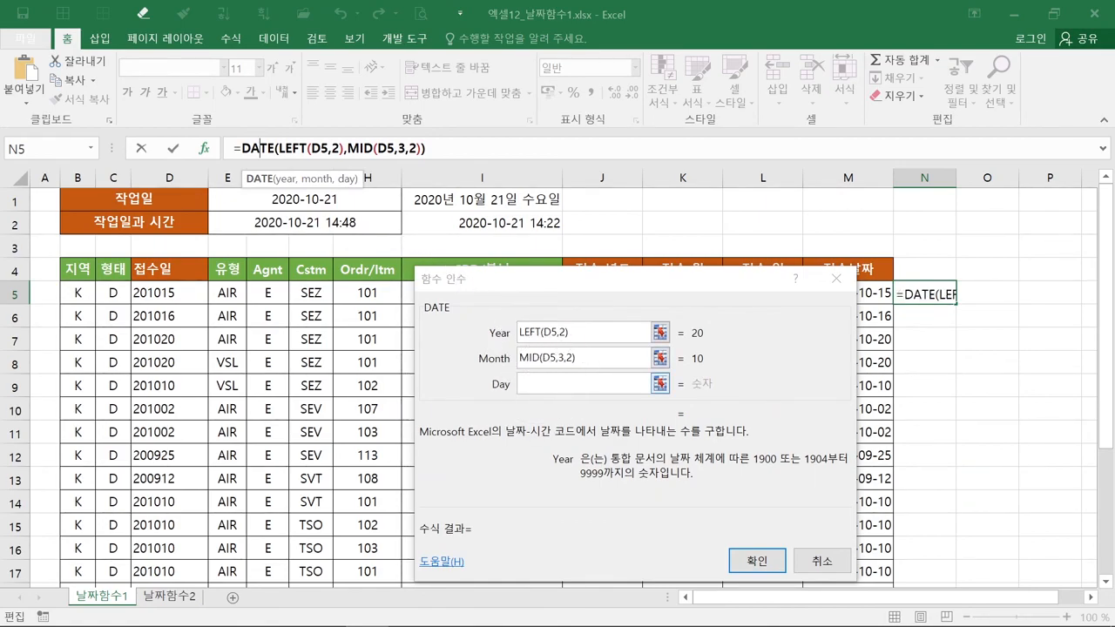
pyautogui.click(537, 381)
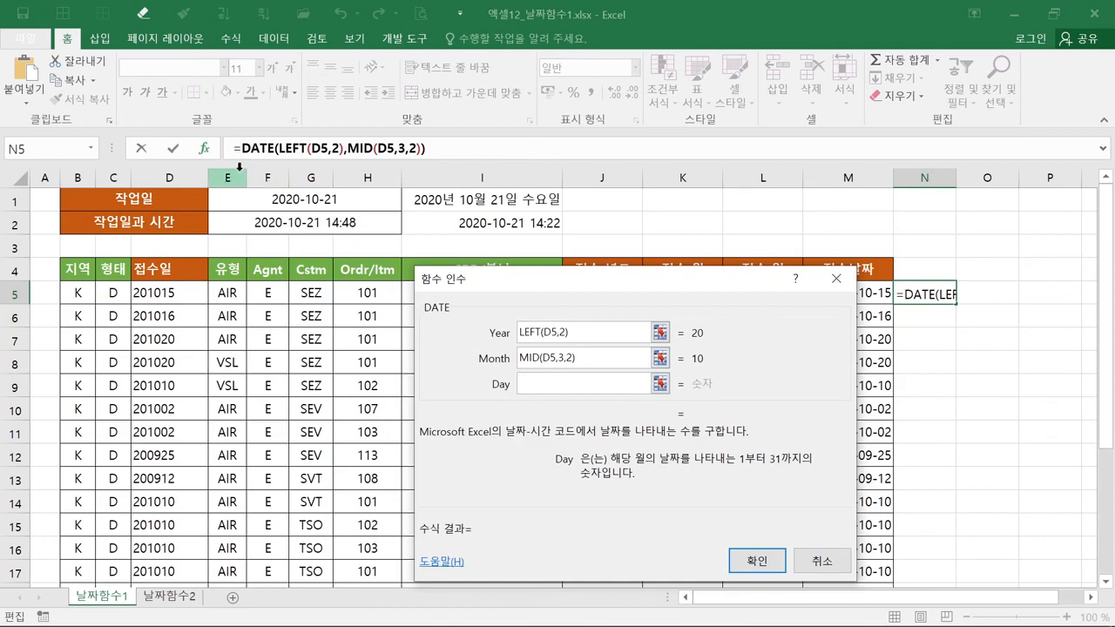
pyautogui.click(92, 149)
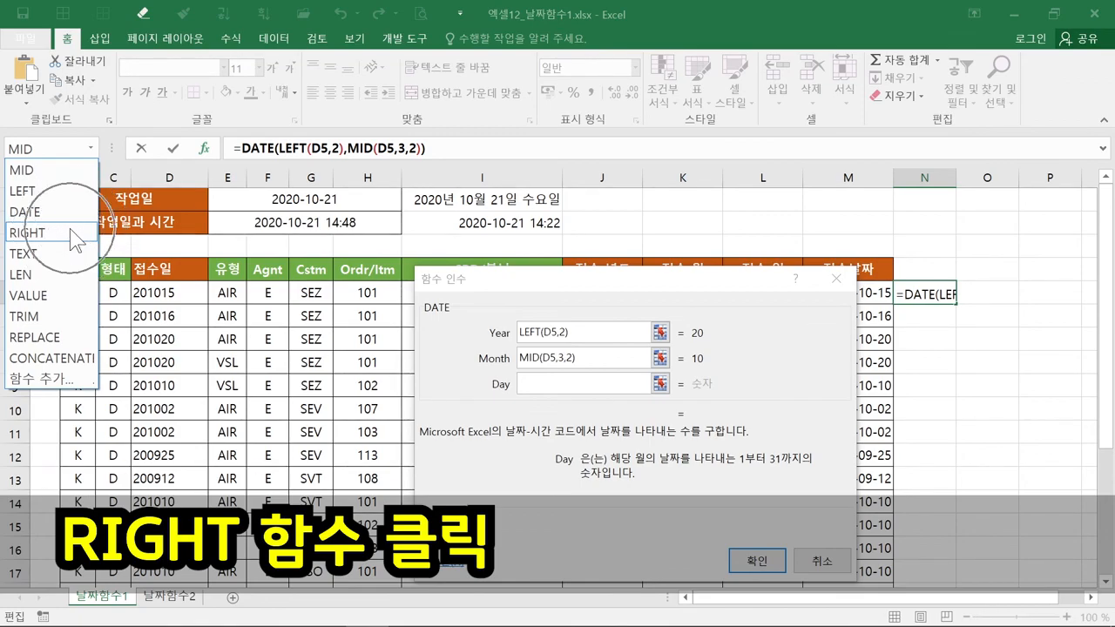
pyautogui.click(73, 234)
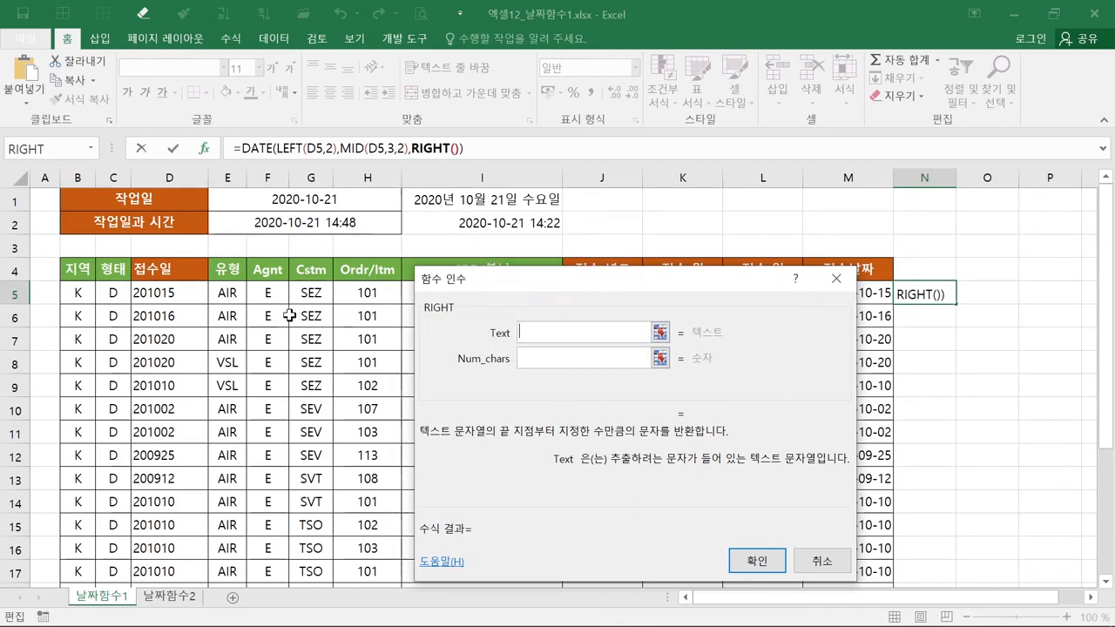
# Set the RIGHT function's Text to D5 and Num_chars to 2, and return to the DATE function's arguments.
pyautogui.click(183, 295)
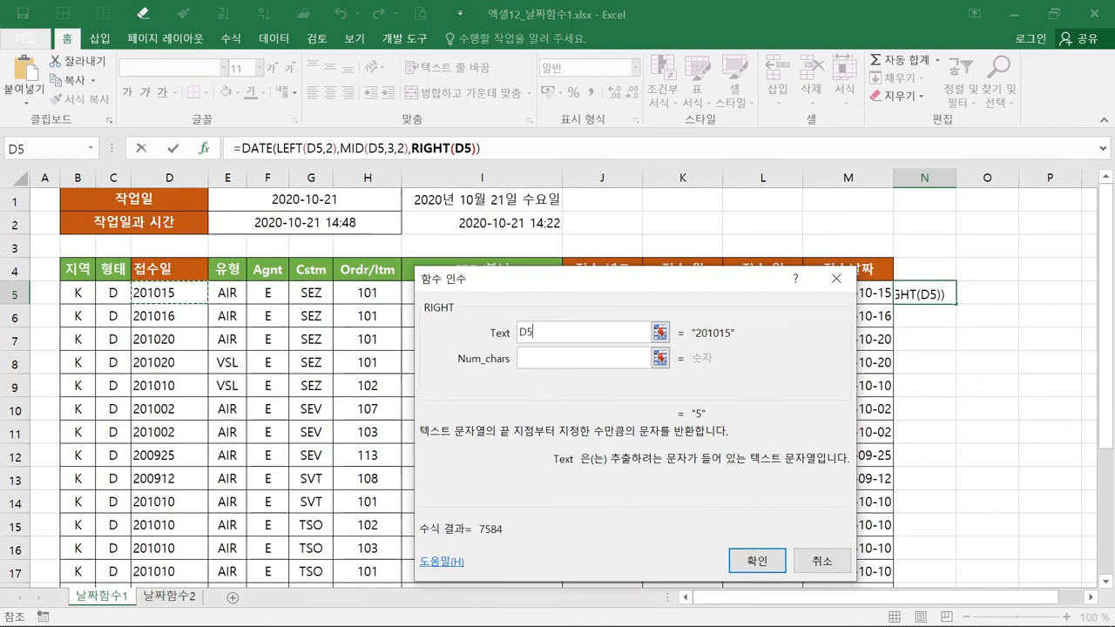
pyautogui.press('Tab')
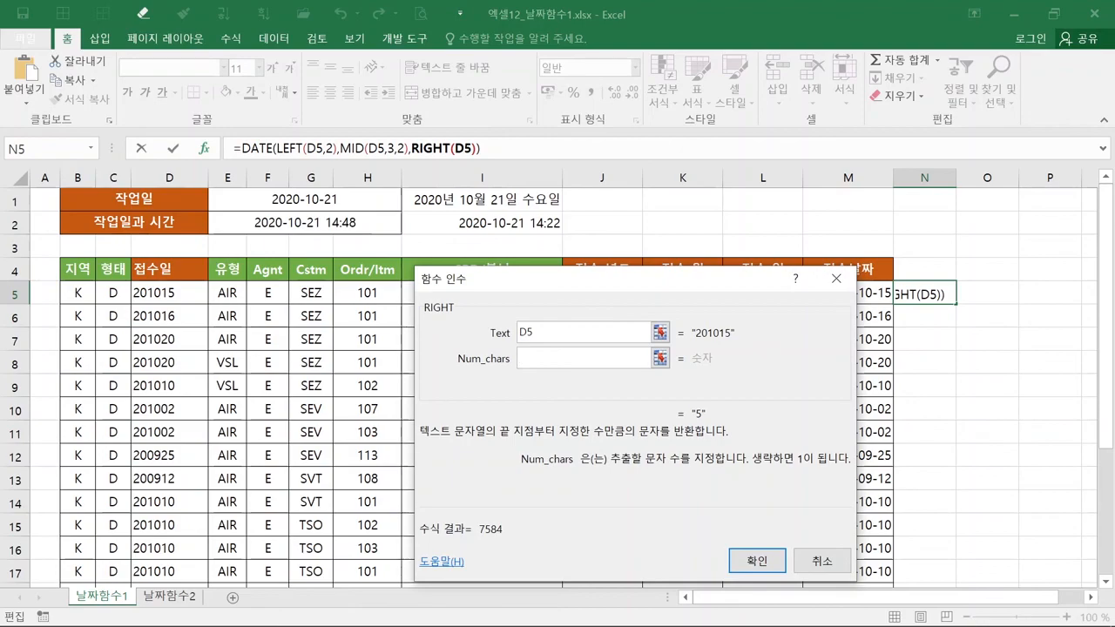
pyautogui.write('2')
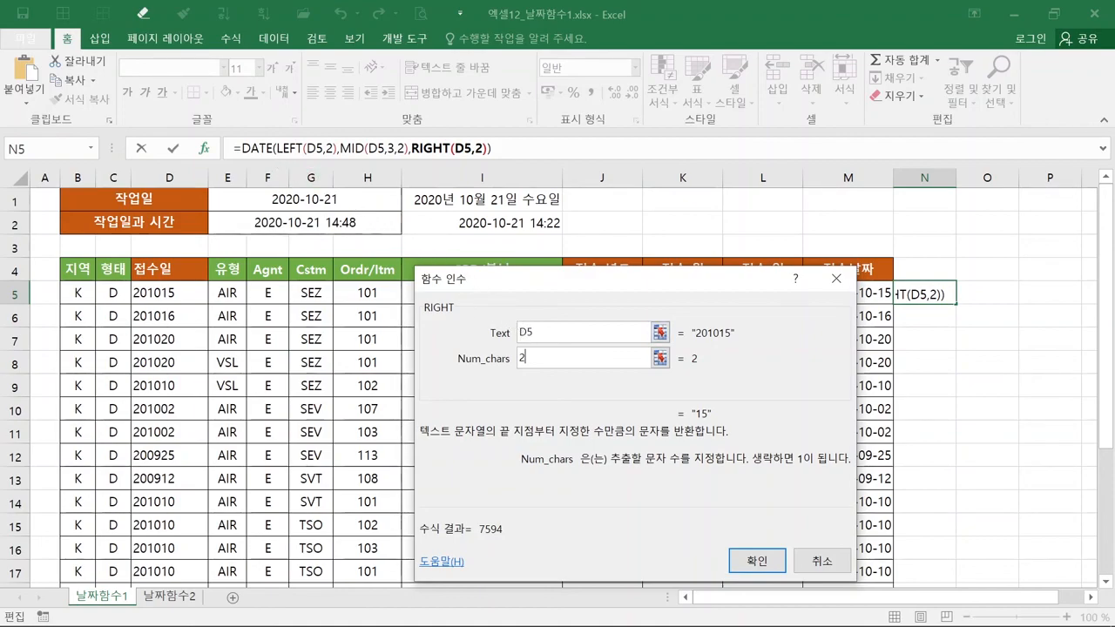
pyautogui.click(260, 148)
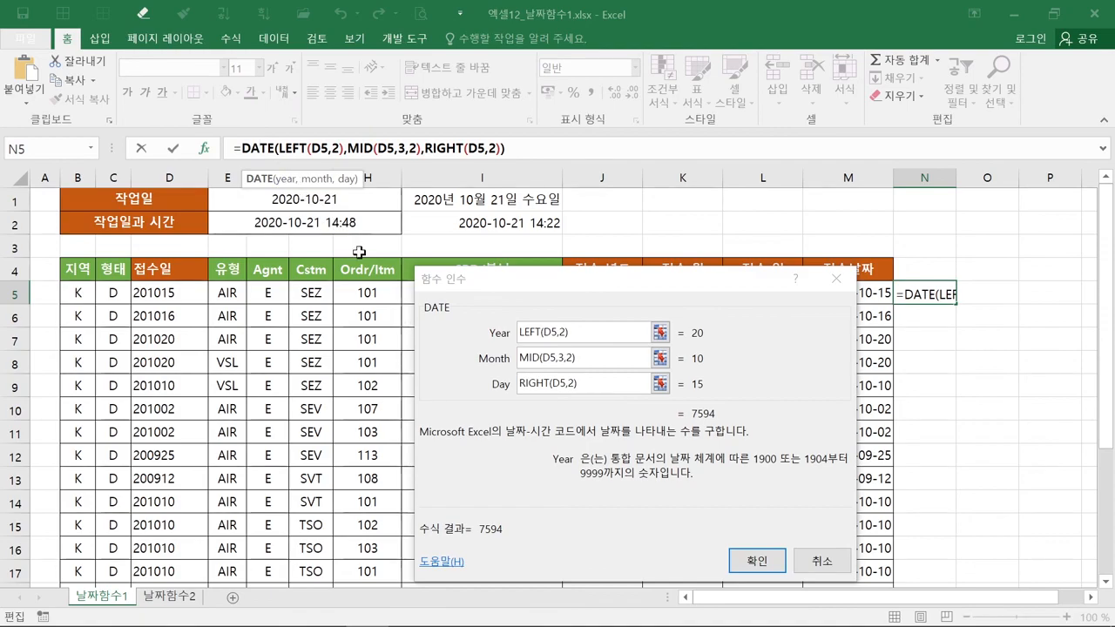
pyautogui.click(453, 326)
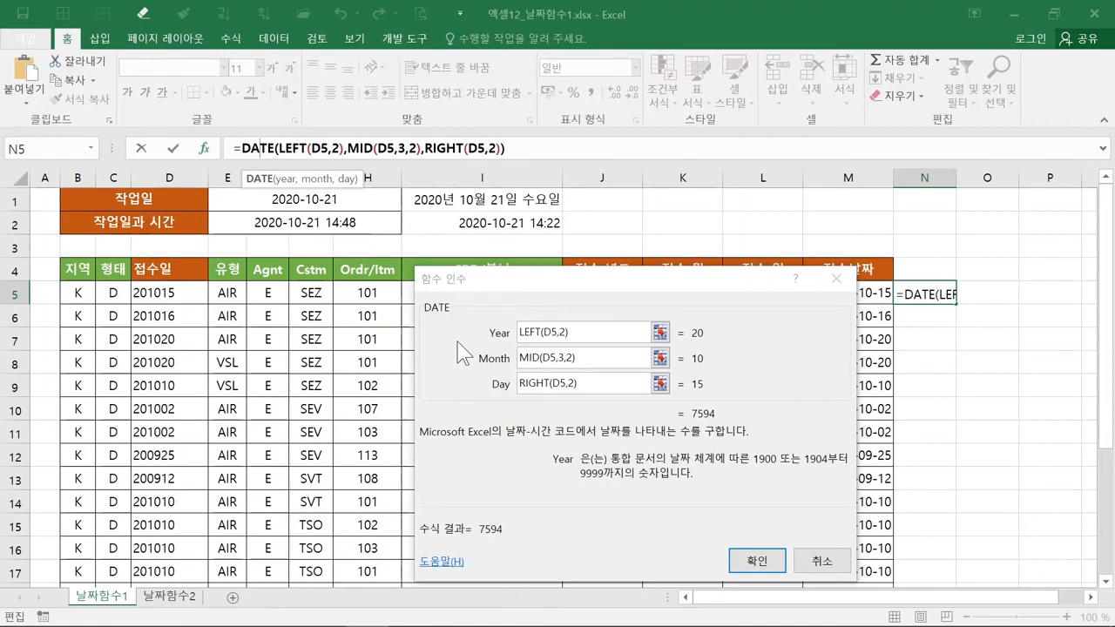
pyautogui.moveTo(487, 327); pyautogui.dragTo(677, 400)
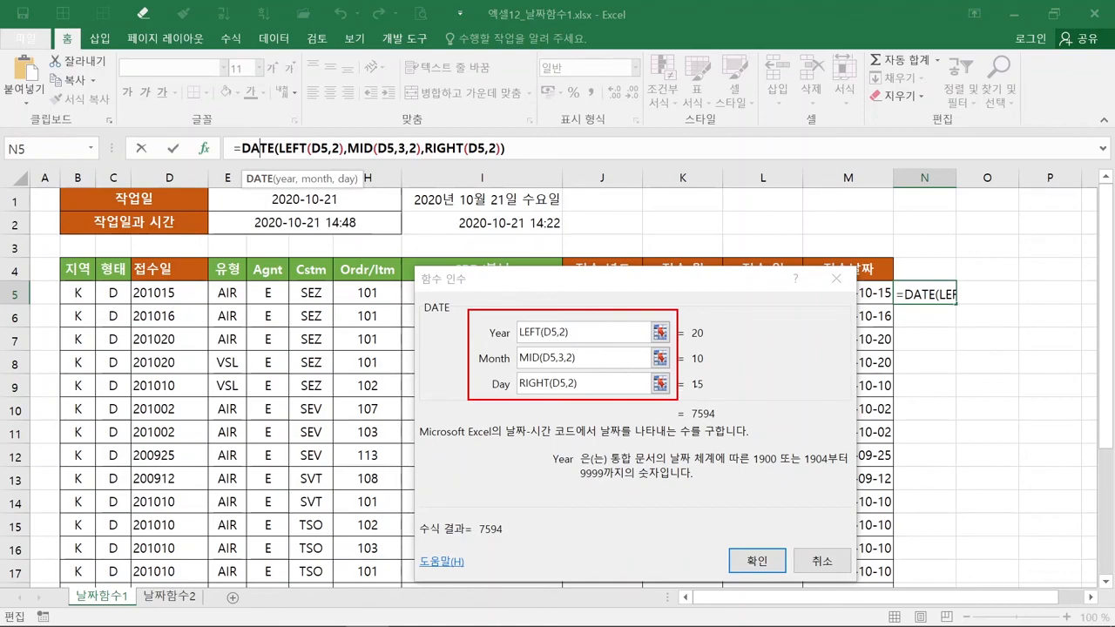
pyautogui.moveTo(679, 312)
pyautogui.mouseDown()
pyautogui.moveTo(710, 355)
pyautogui.moveTo(714, 392)
pyautogui.mouseUp()
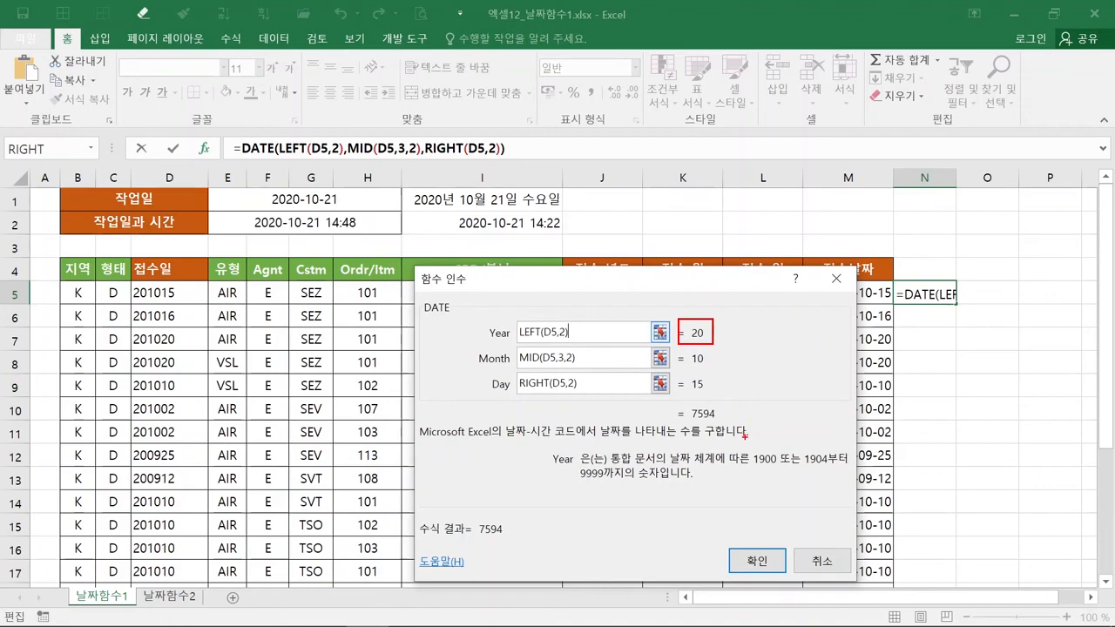
pyautogui.moveTo(749, 452); pyautogui.dragTo(781, 468)
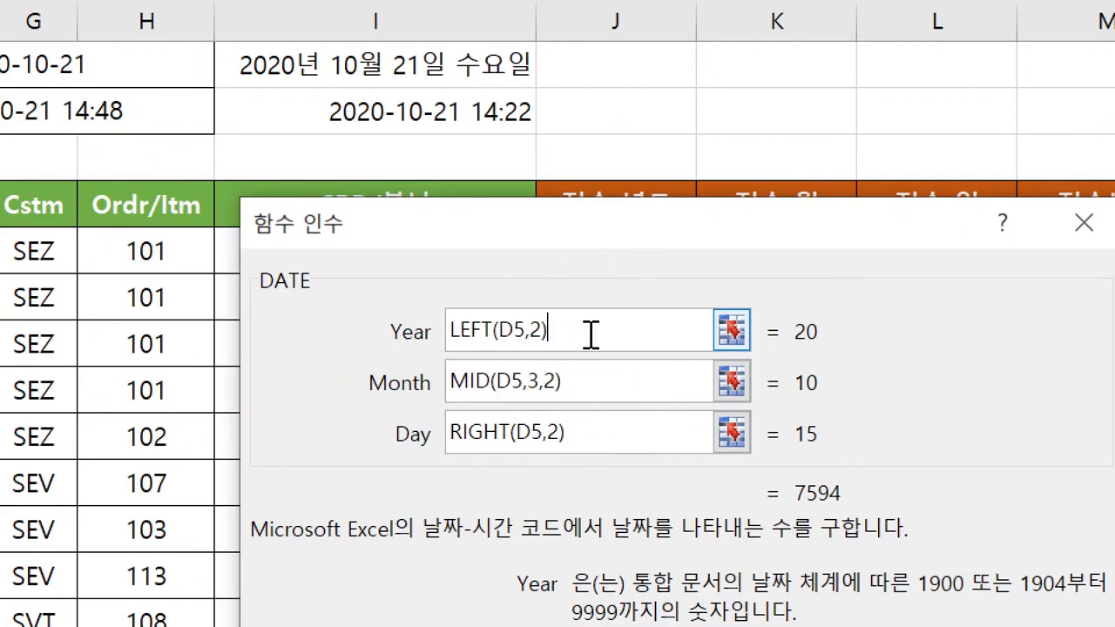
# Extend the Year argument to LEFT(D5,2)+2000 and enter the nested DATE formula in N5.
pyautogui.write('+2000')
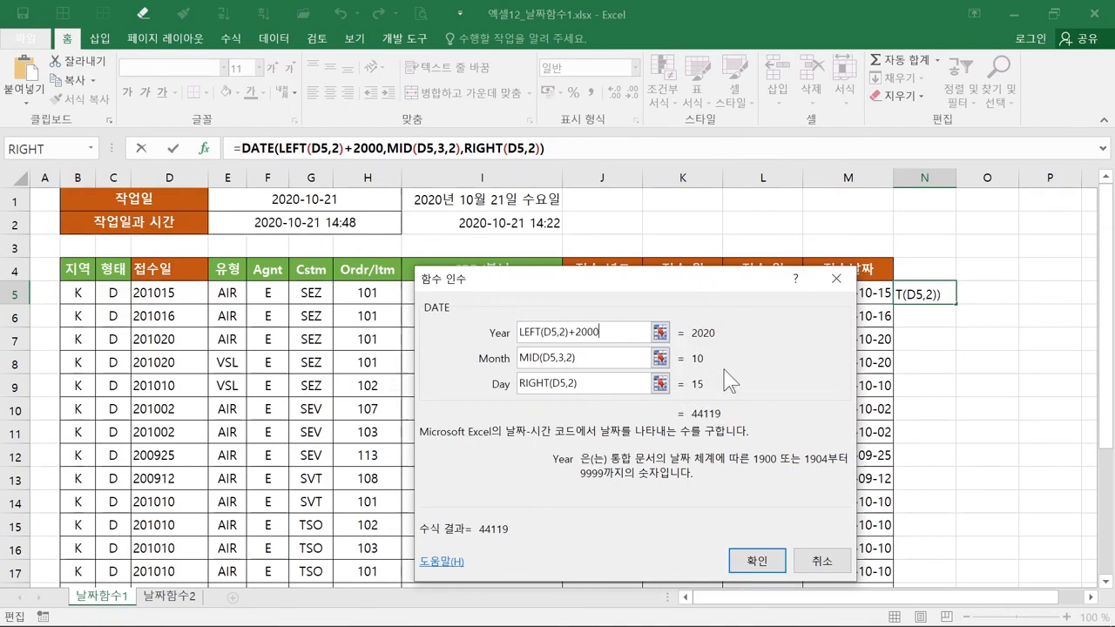
pyautogui.click(745, 563)
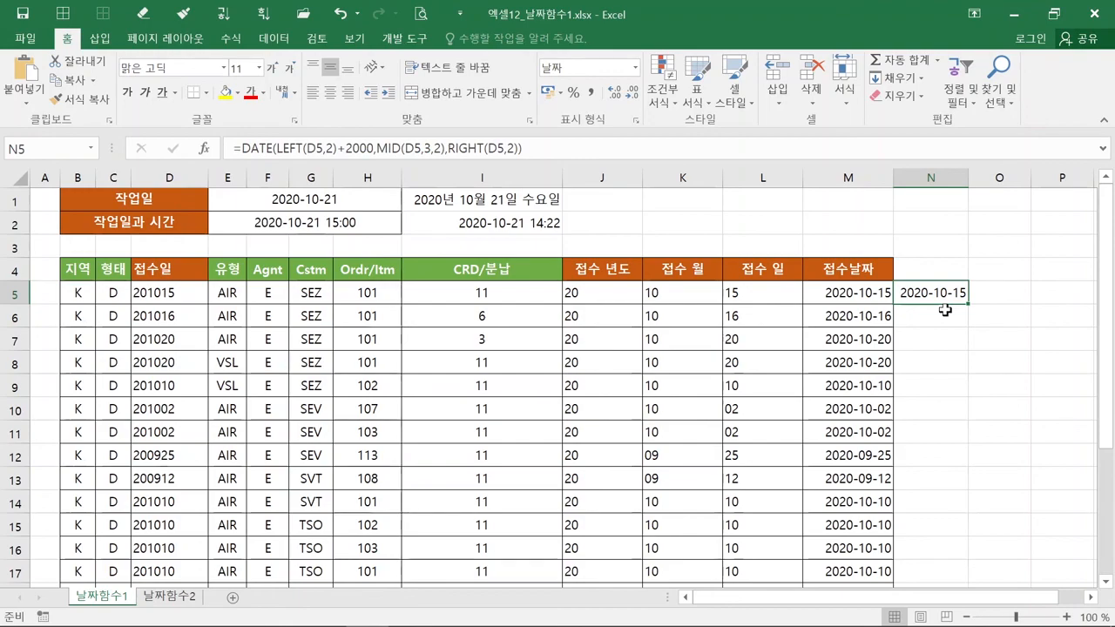
pyautogui.moveTo(548, 282)
pyautogui.mouseDown()
pyautogui.moveTo(668, 373)
pyautogui.moveTo(755, 535)
pyautogui.moveTo(807, 589)
pyautogui.mouseUp()
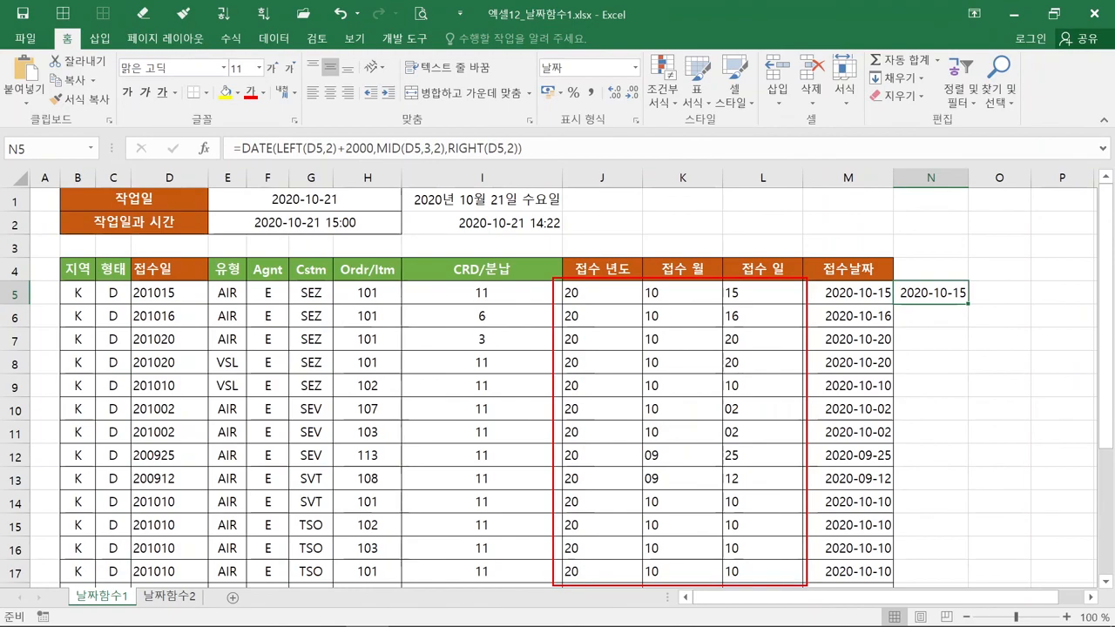
pyautogui.moveTo(890, 270); pyautogui.dragTo(970, 311)
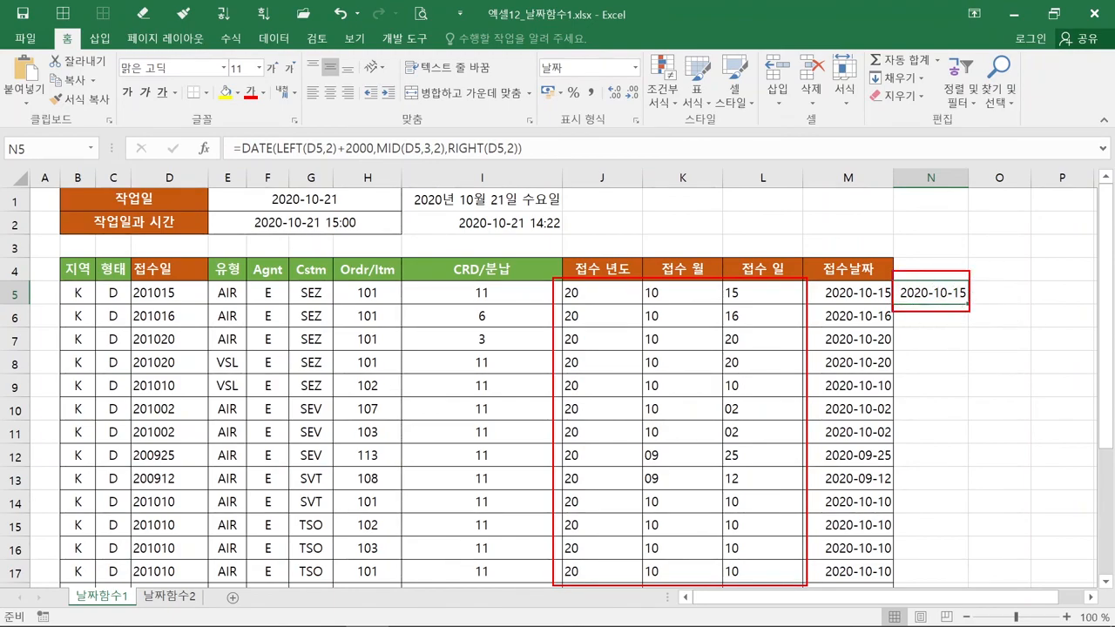
pyautogui.moveTo(221, 127); pyautogui.dragTo(538, 163)
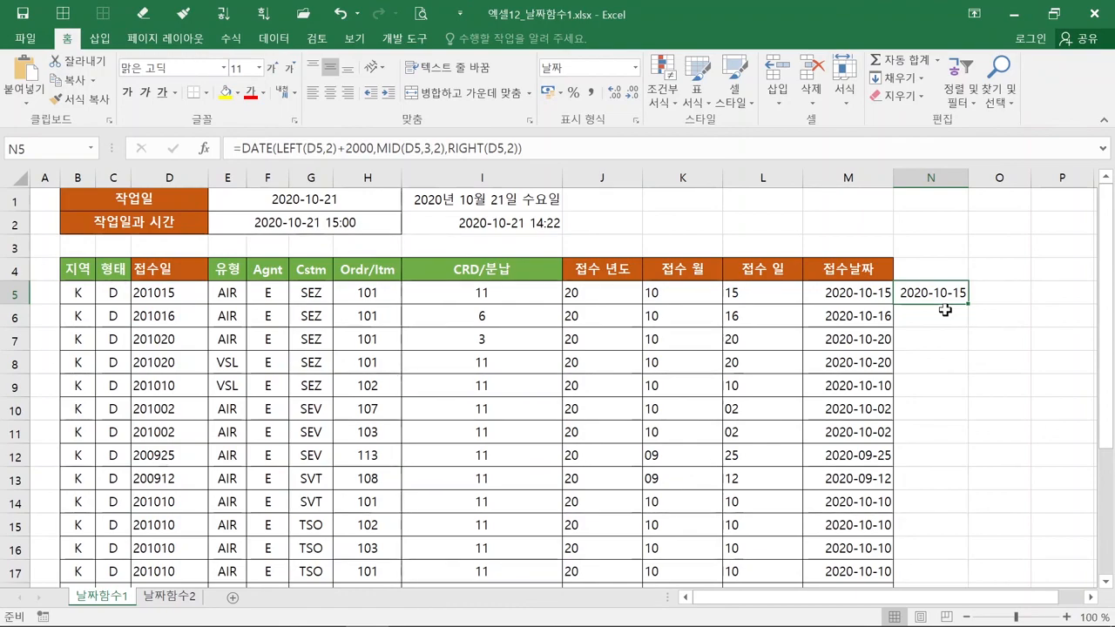
# Switch to the 날짜함수2 sheet.
pyautogui.click(169, 597)
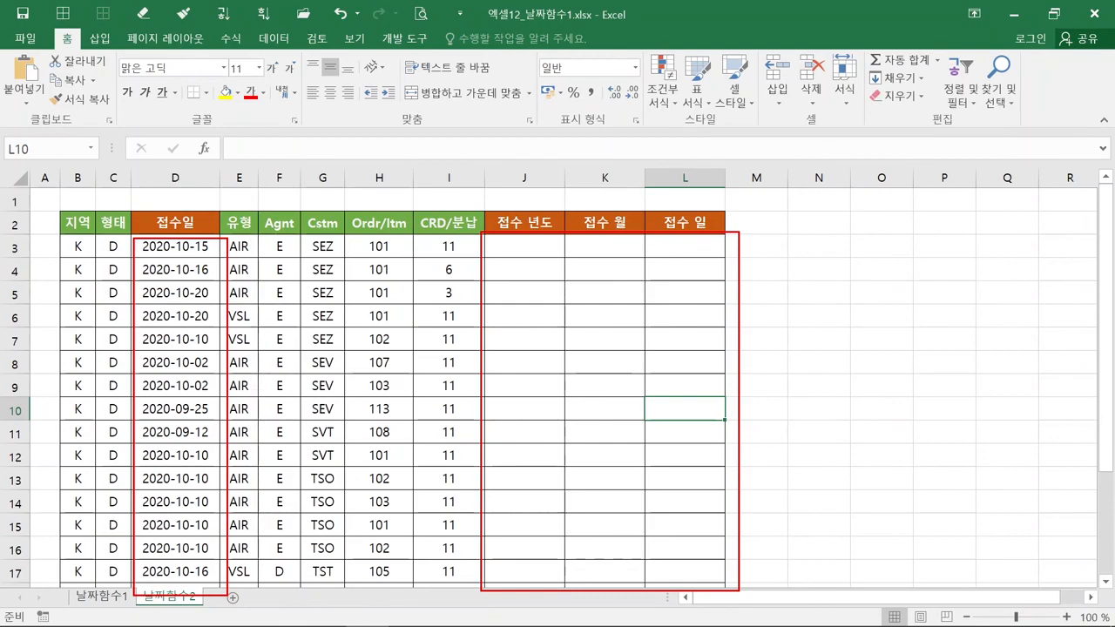
# Insert the date/time function YEAR in J3 under 접수 년도, with D3 as its Serial_number.
pyautogui.click(160, 248)
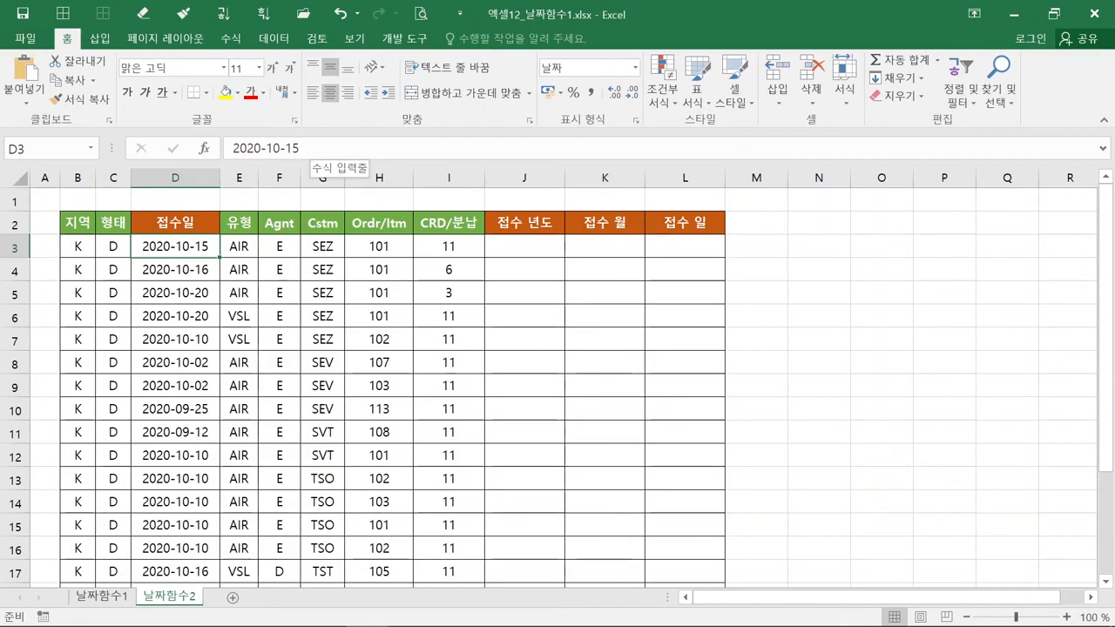
pyautogui.click(526, 244)
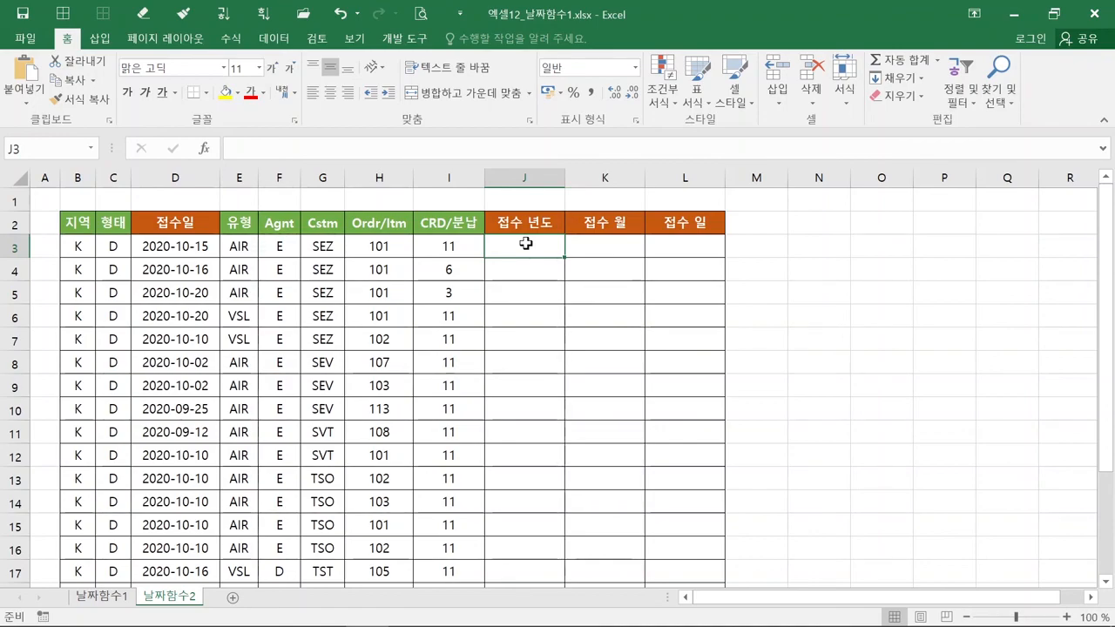
pyautogui.click(216, 156)
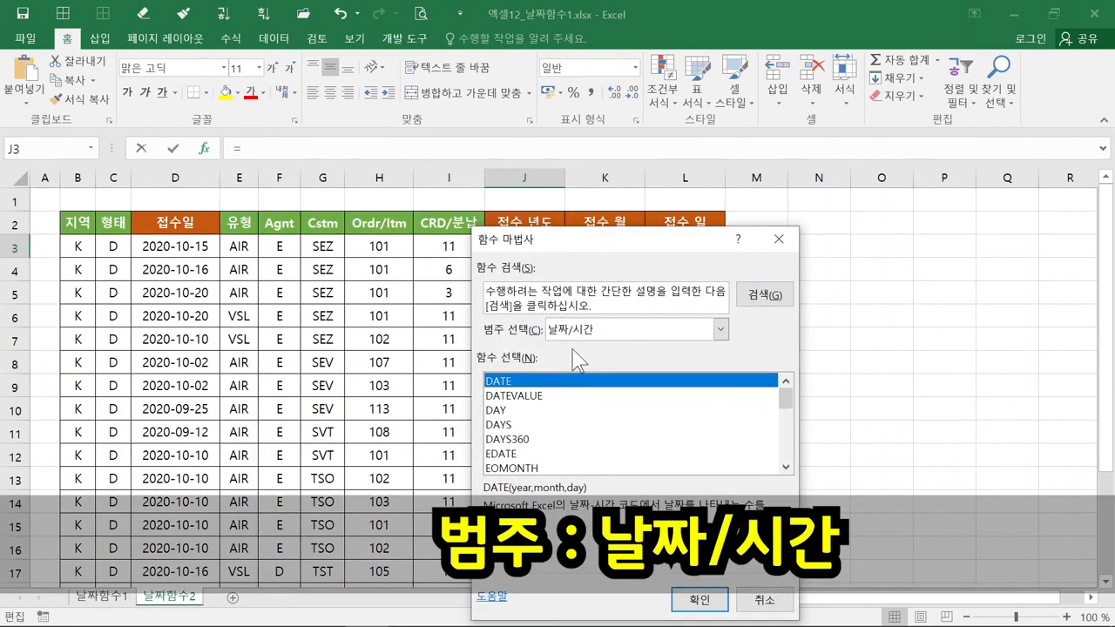
pyautogui.scroll(-6, 565, 435)
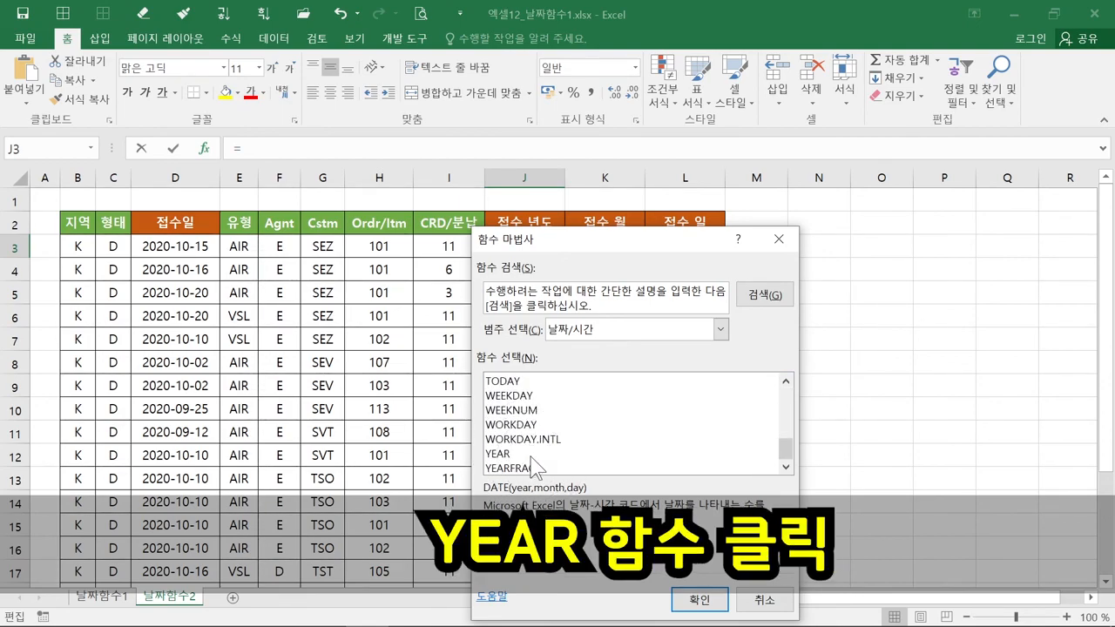
pyautogui.click(530, 457)
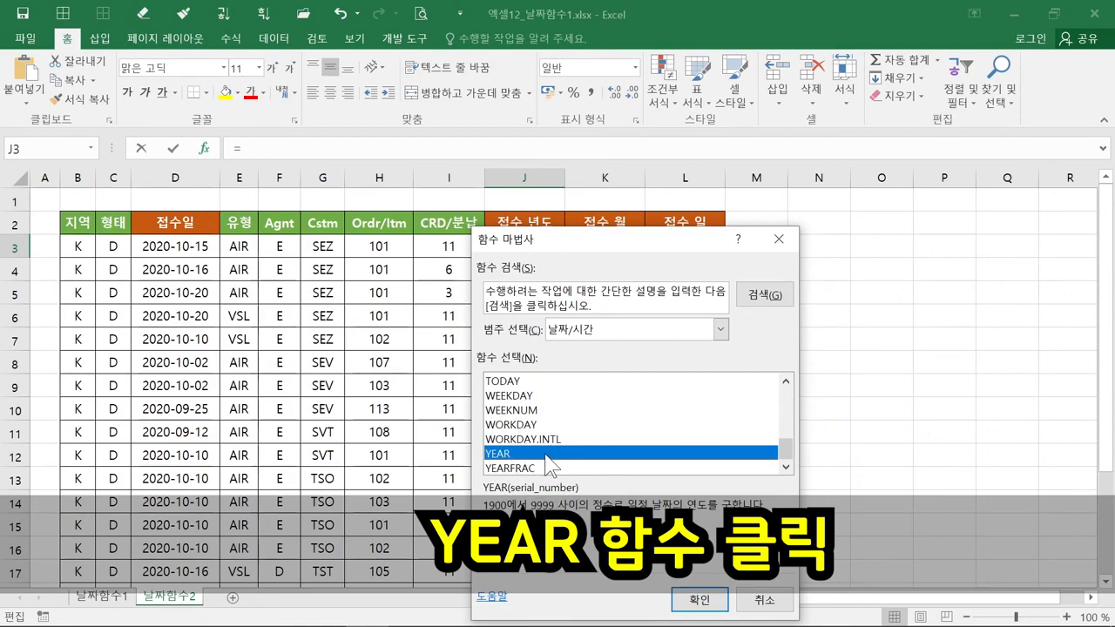
pyautogui.click(679, 600)
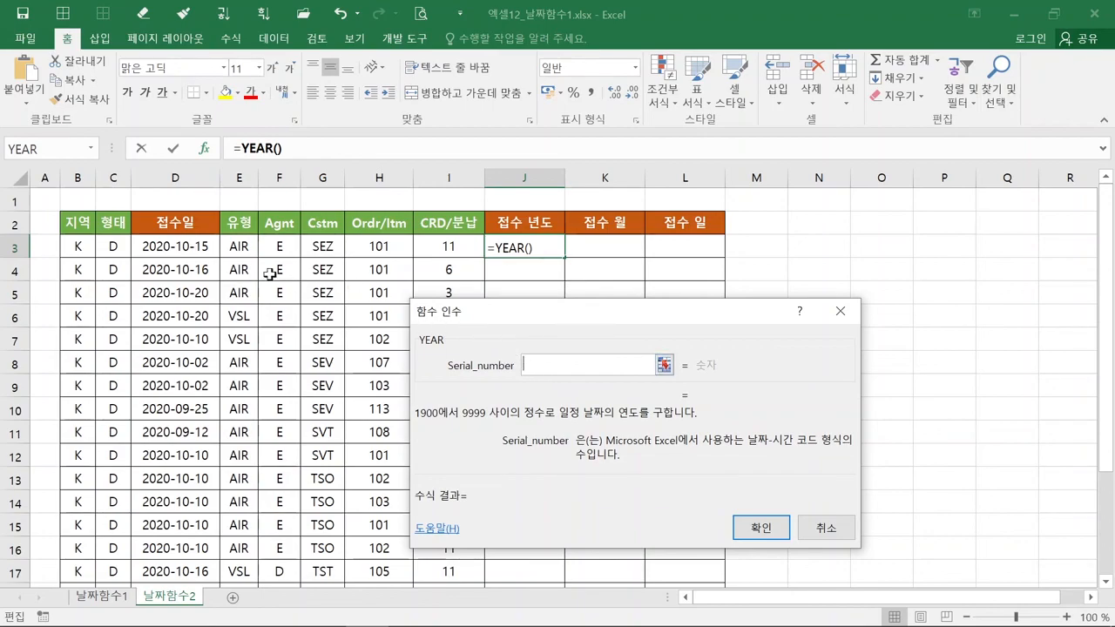
pyautogui.click(182, 250)
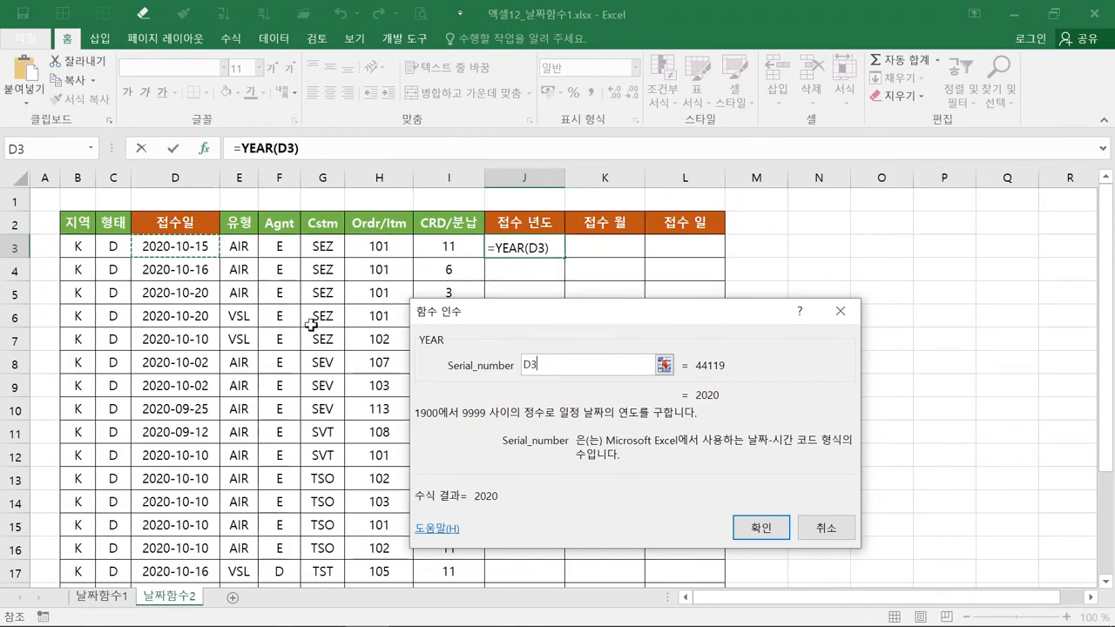
pyautogui.click(535, 385)
pyautogui.click(535, 382)
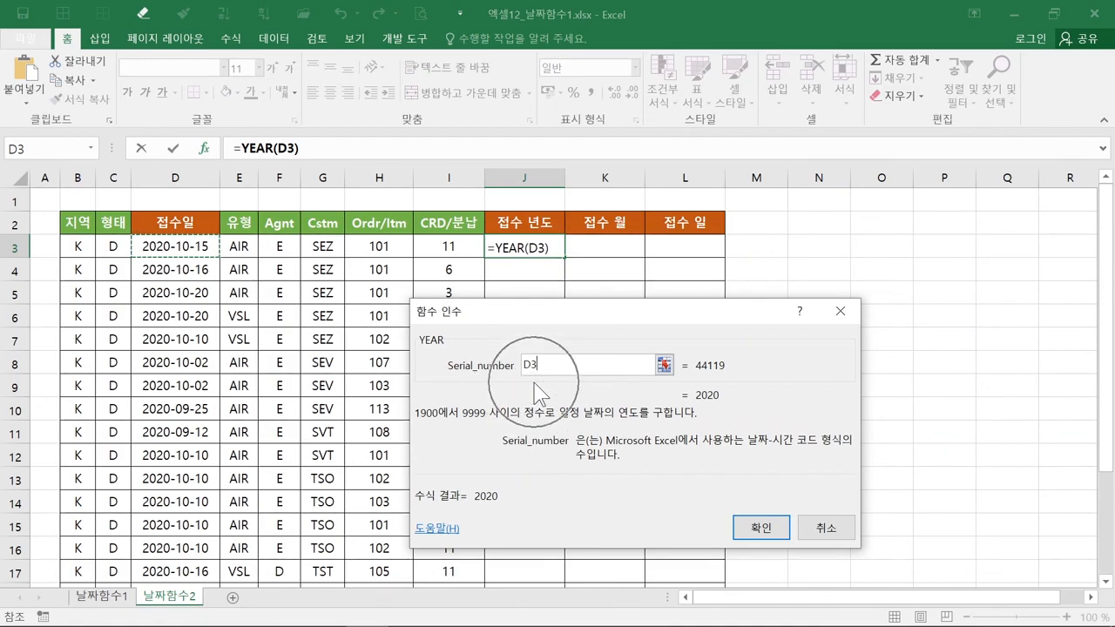
pyautogui.click(741, 527)
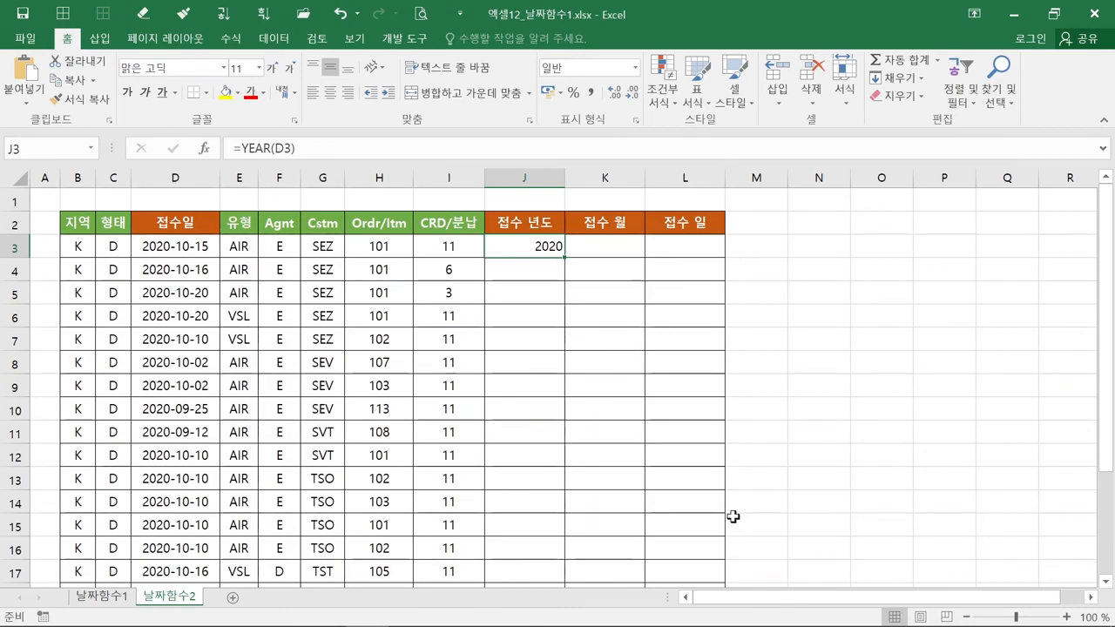
# Insert the date/time function MONTH in K3 under 접수 월, with D3 as its Serial_number.
pyautogui.click(619, 250)
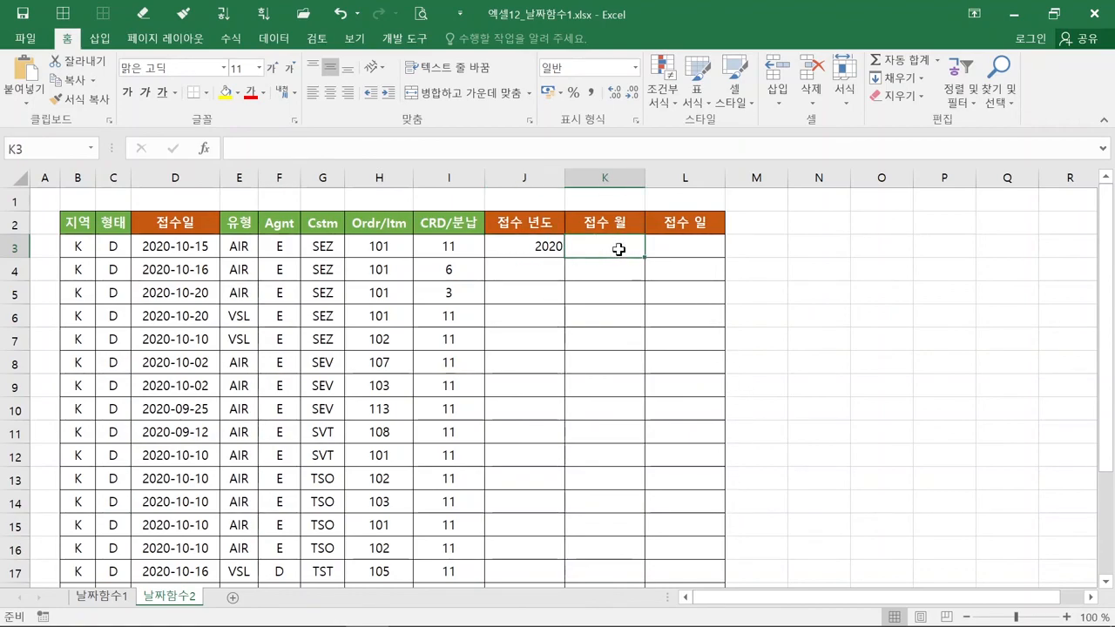
pyautogui.press('ctrl')
pyautogui.press('ctrl')
pyautogui.press('ctrl')
pyautogui.press('ctrl')
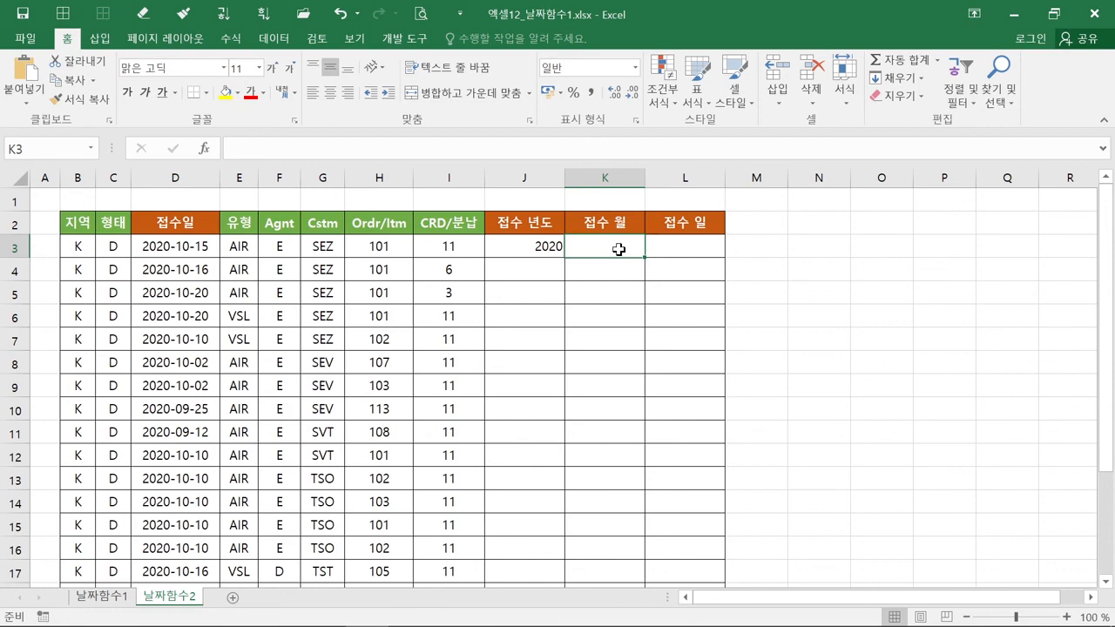
pyautogui.press('ctrl')
pyautogui.press('ctrl')
pyautogui.press('ctrl')
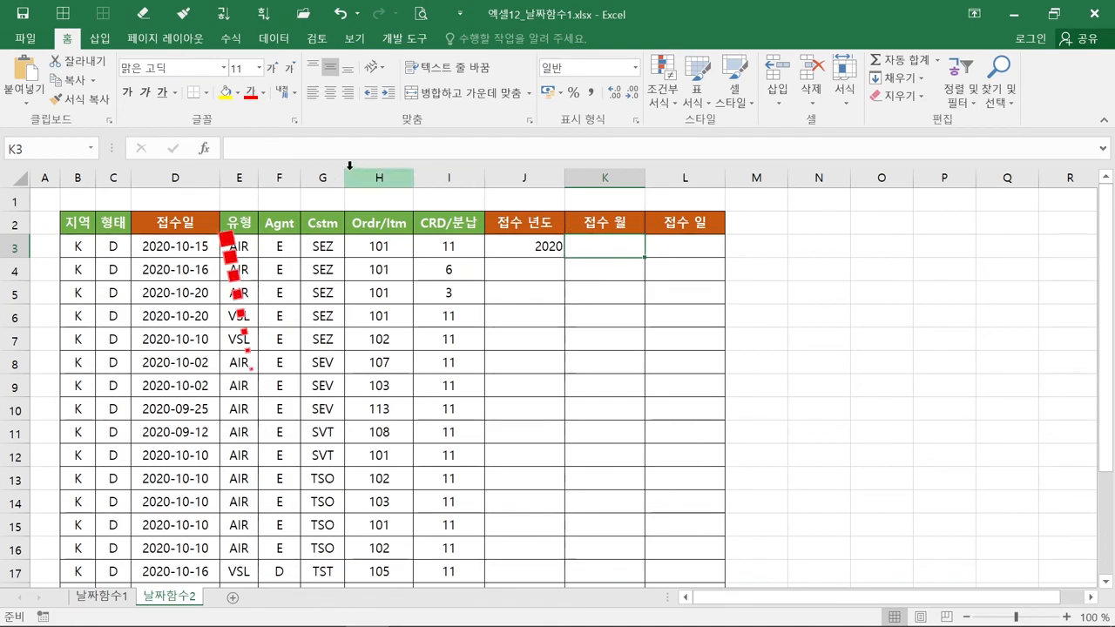
pyautogui.press('ctrl')
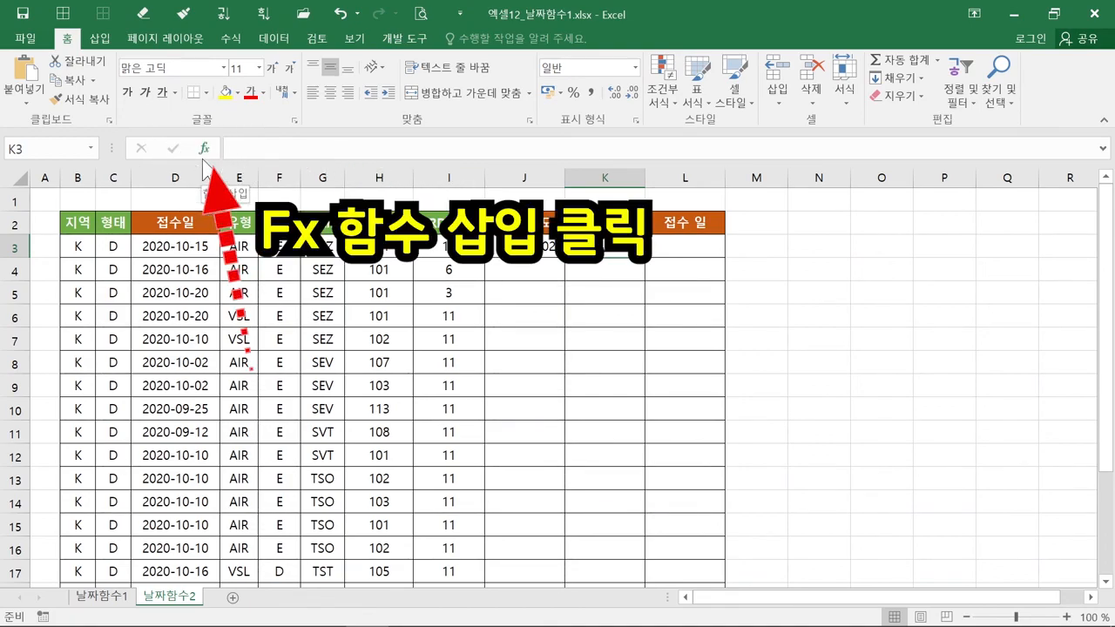
pyautogui.click(203, 160)
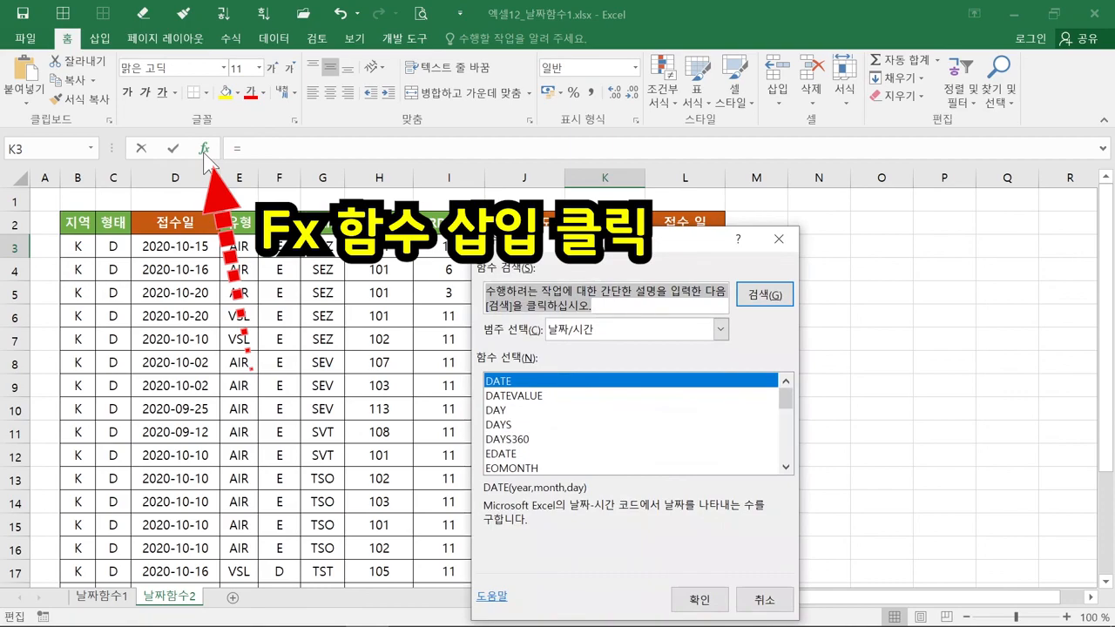
pyautogui.scroll(-2, 546, 429)
pyautogui.click(543, 439)
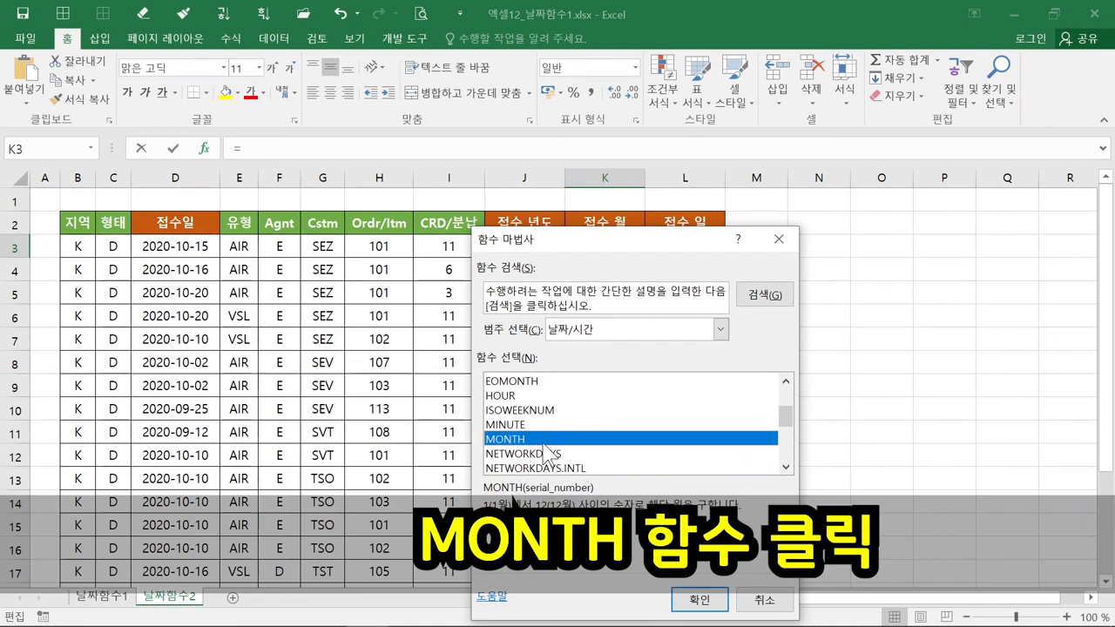
pyautogui.click(543, 440)
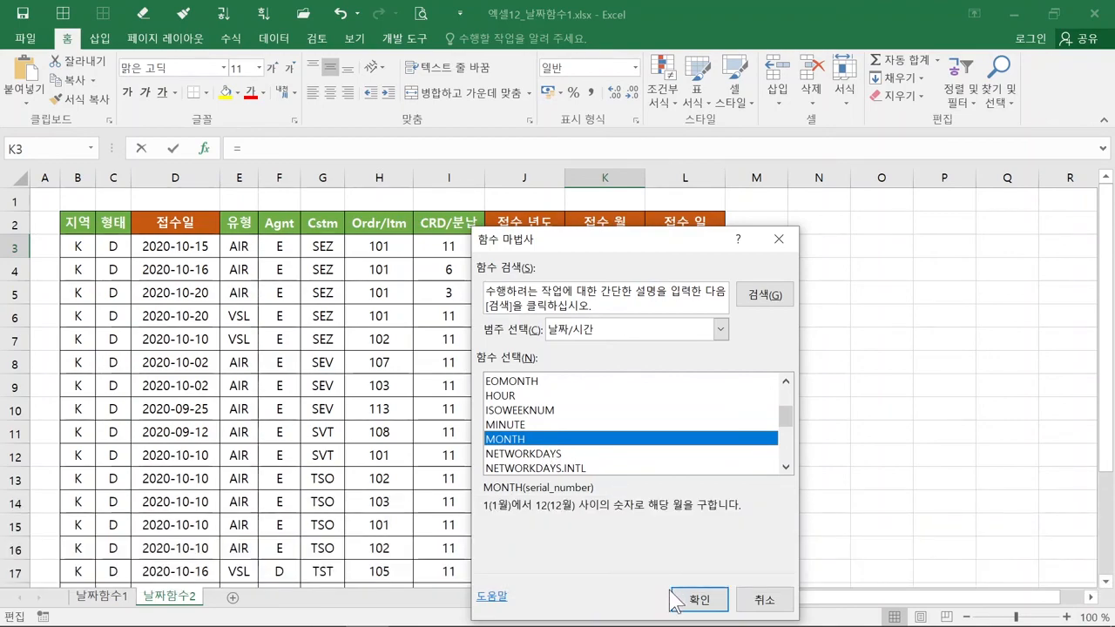
pyautogui.click(697, 599)
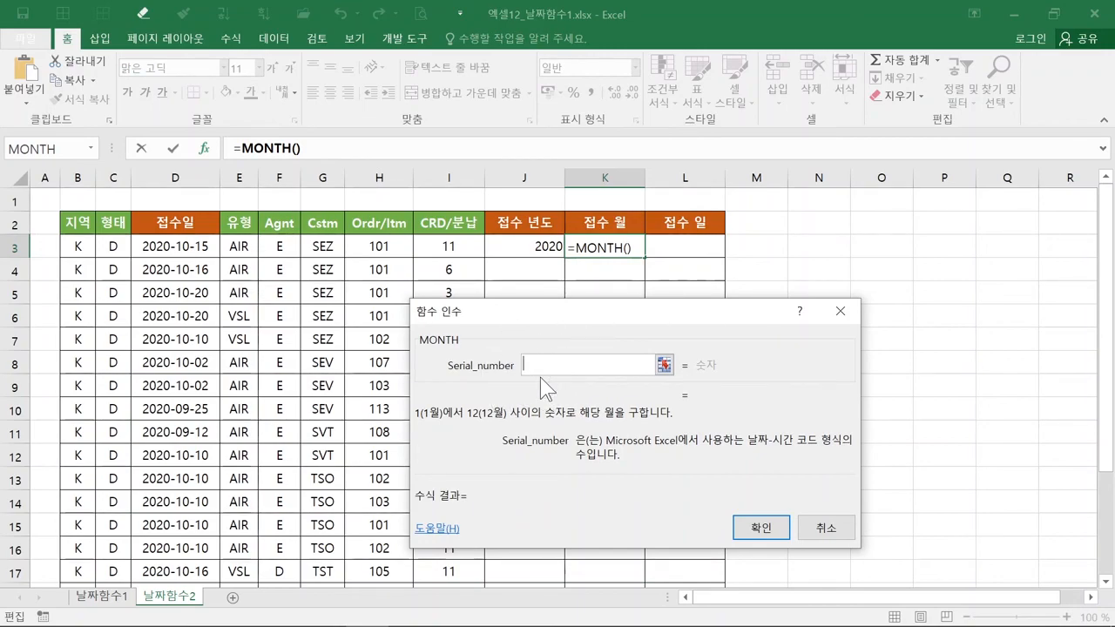
pyautogui.click(185, 247)
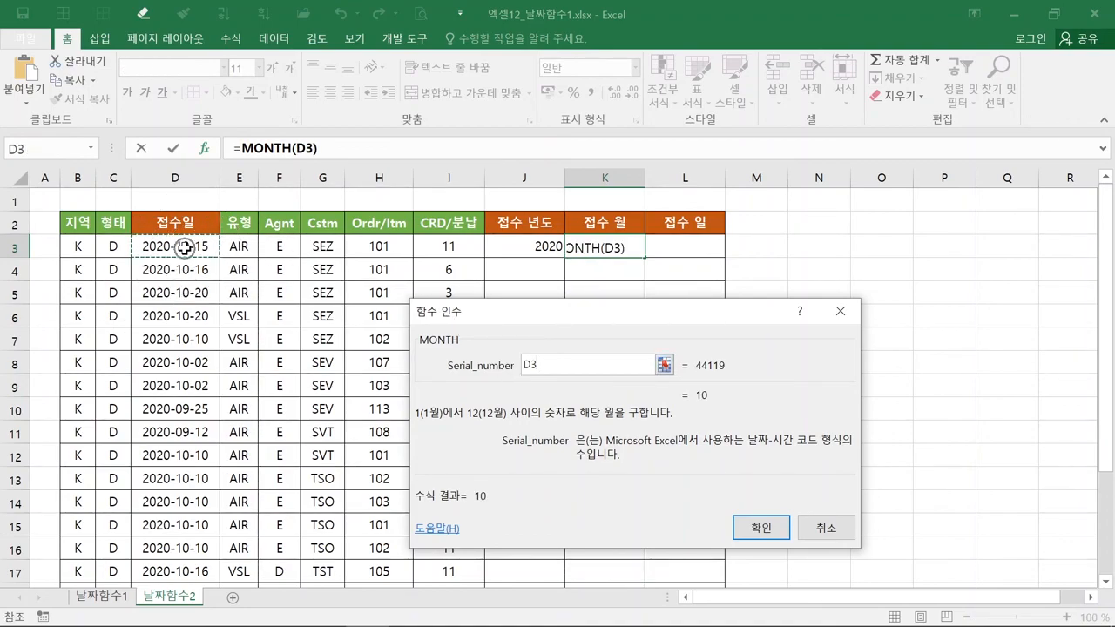
pyautogui.click(737, 529)
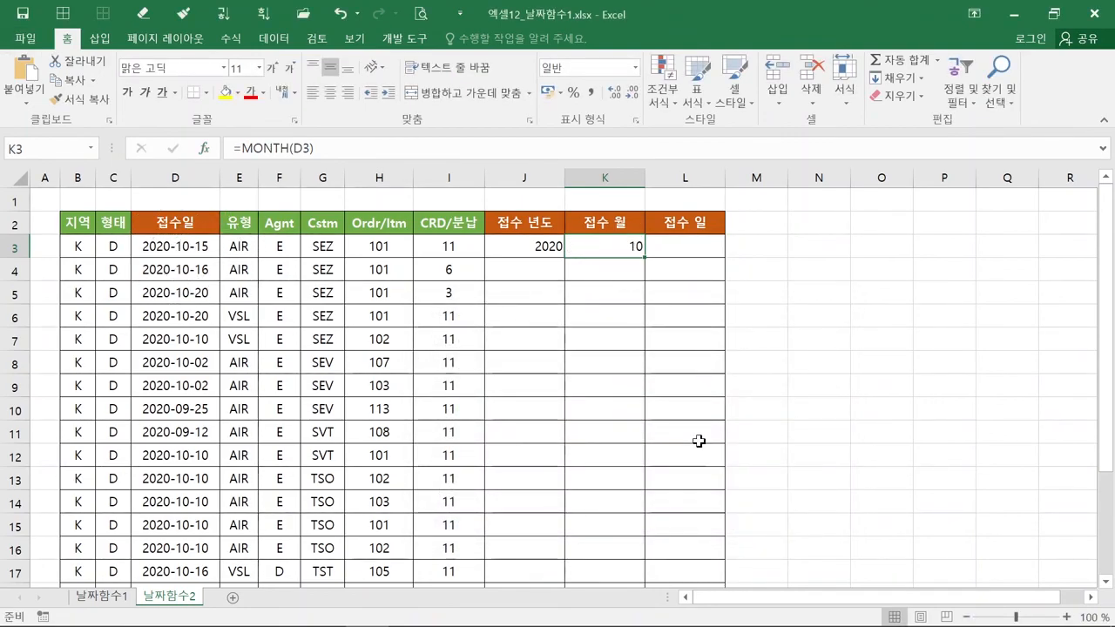
# Insert the date/time function DAY in L3 under 접수 일, with D3 as its Serial_number.
pyautogui.click(712, 254)
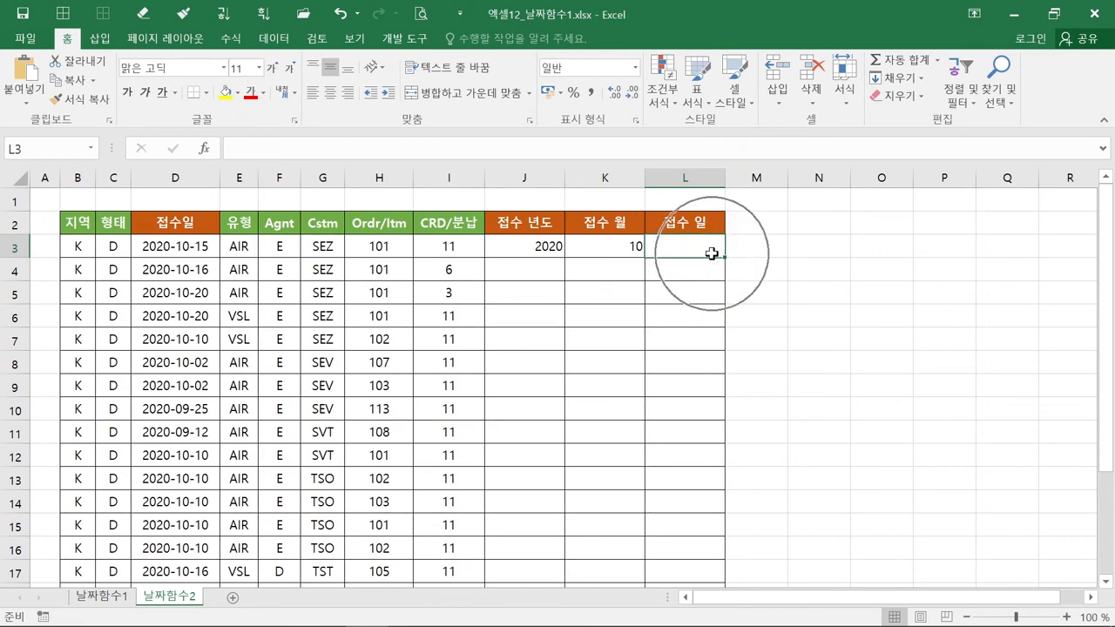
pyautogui.click(205, 149)
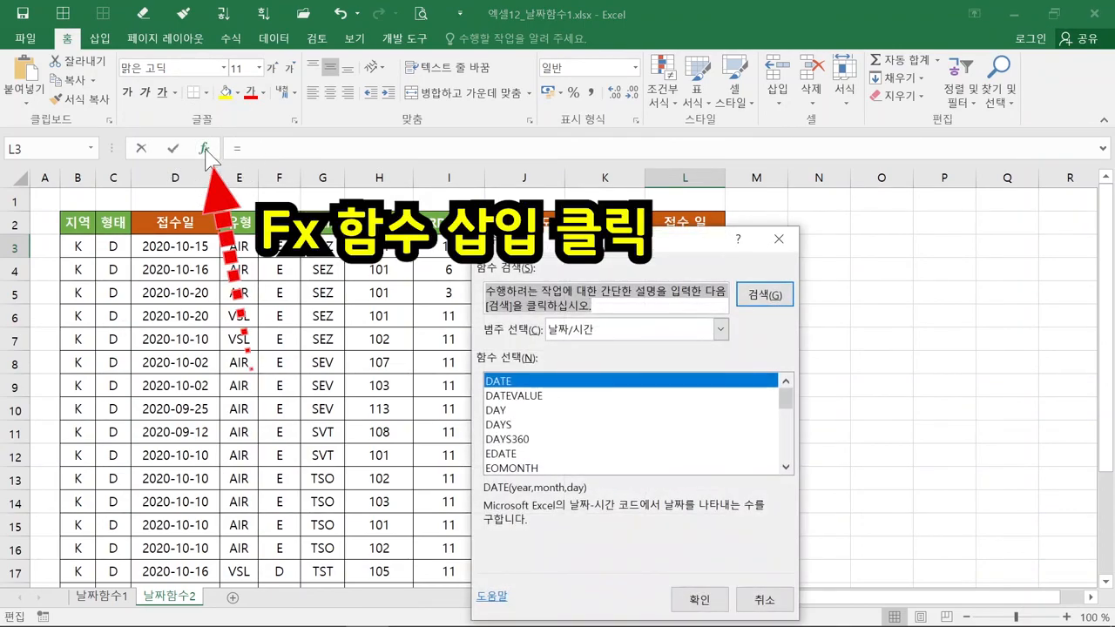
pyautogui.click(551, 412)
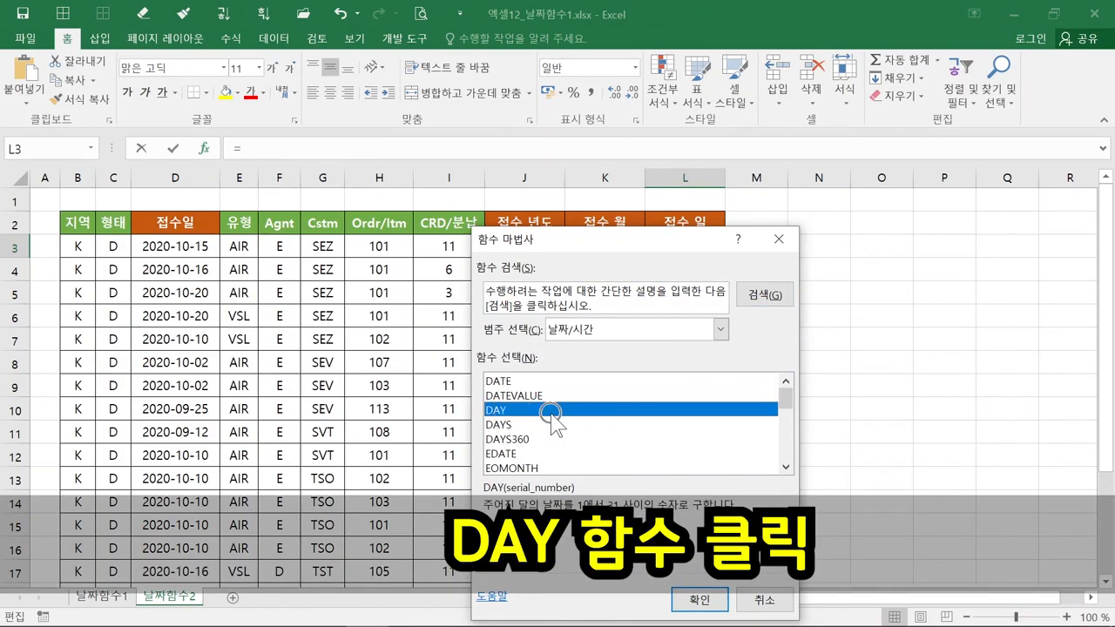
pyautogui.click(550, 412)
pyautogui.click(700, 599)
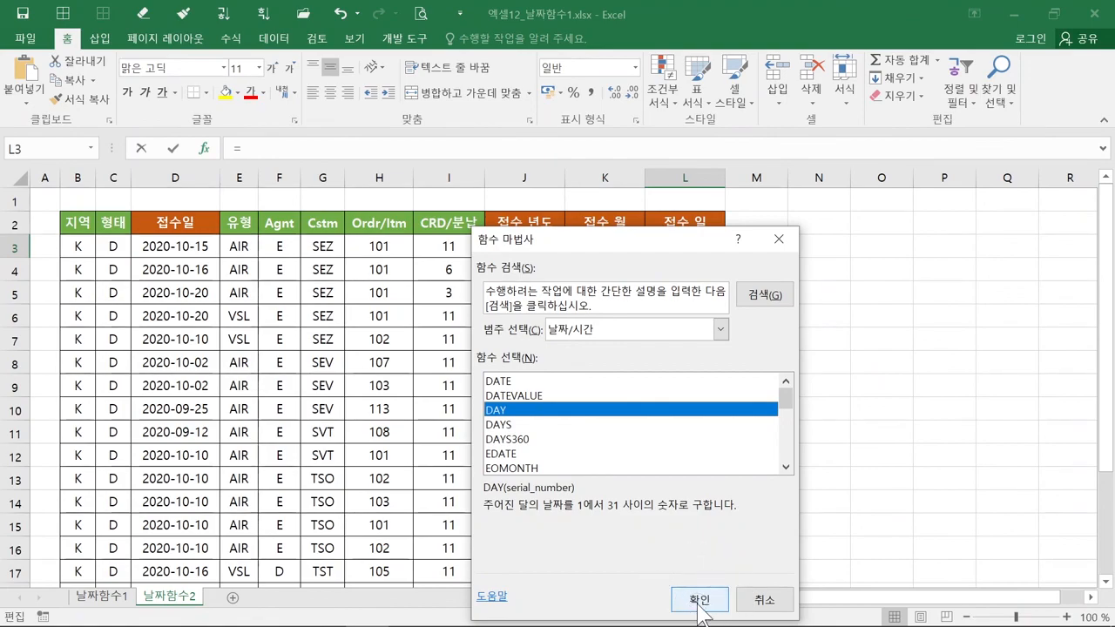
pyautogui.press('ctrl')
pyautogui.press('ctrl')
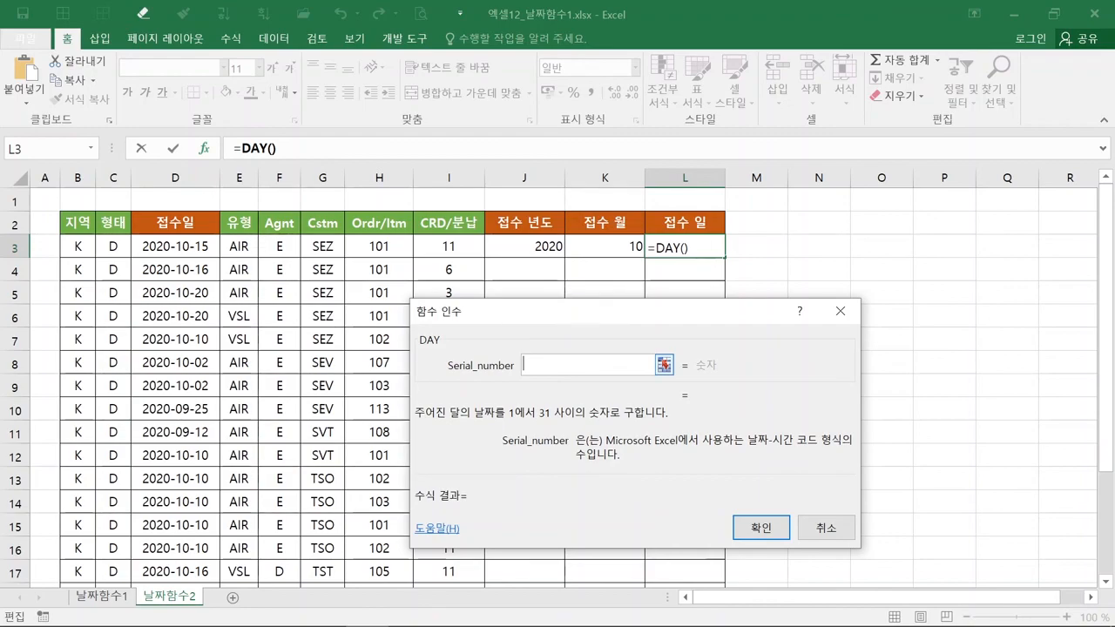
pyautogui.click(200, 248)
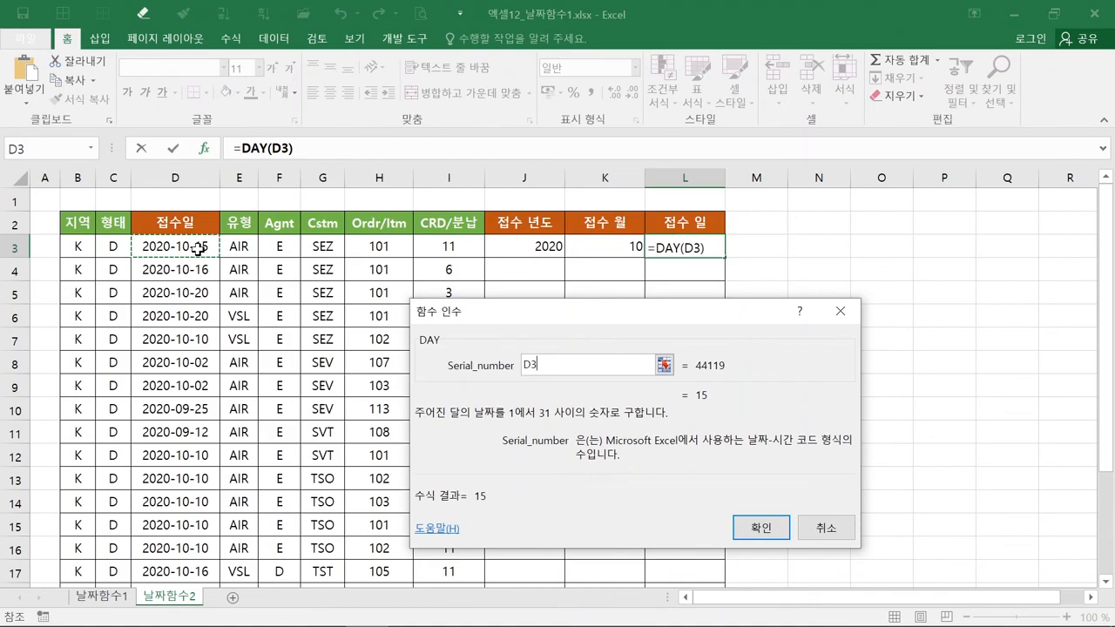
pyautogui.press('ctrl')
pyautogui.press('ctrl')
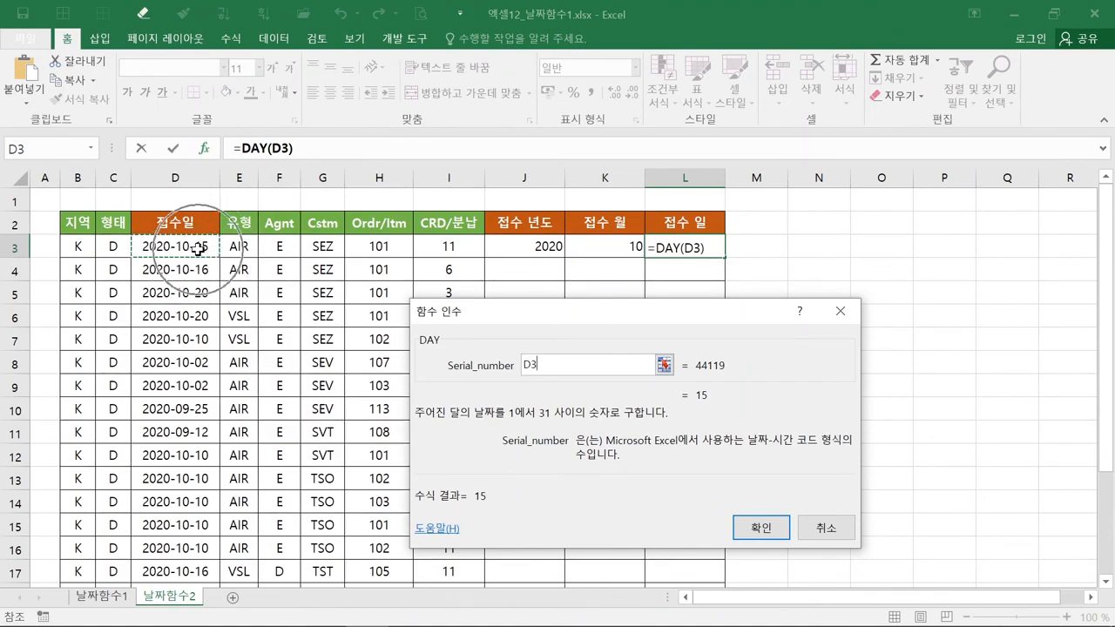
pyautogui.press('ctrl')
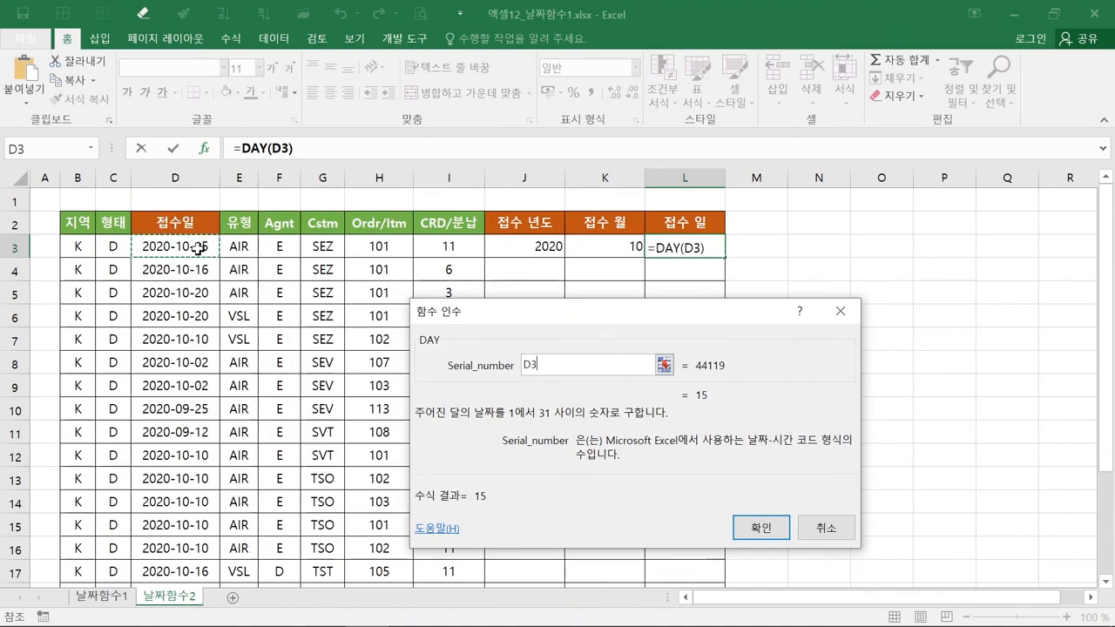
pyautogui.press('ctrl')
pyautogui.press('ctrl')
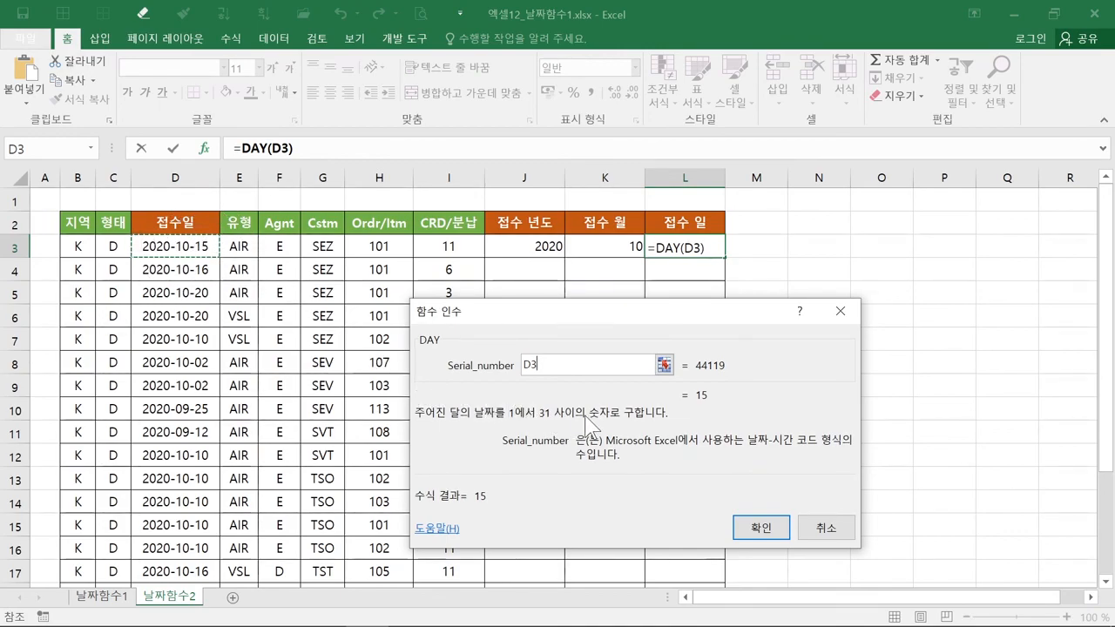
pyautogui.click(748, 529)
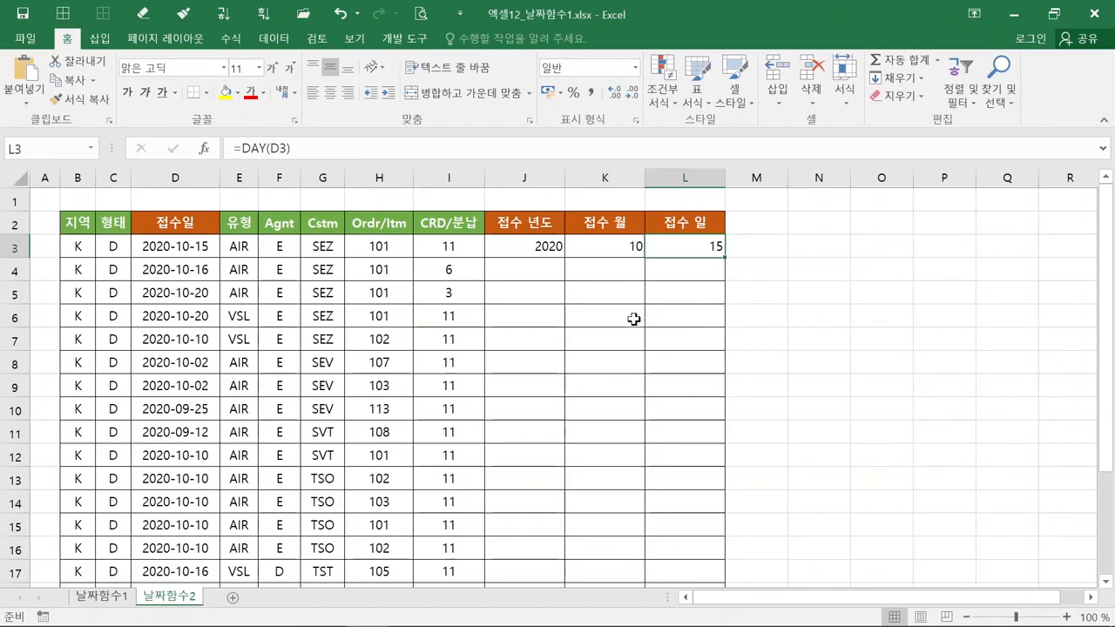
# Fill the year, month and day formulas in J3:L3 down through all rows of the table.
pyautogui.moveTo(557, 247); pyautogui.dragTo(690, 246)
pyautogui.hotkey('ctrl', 'q')
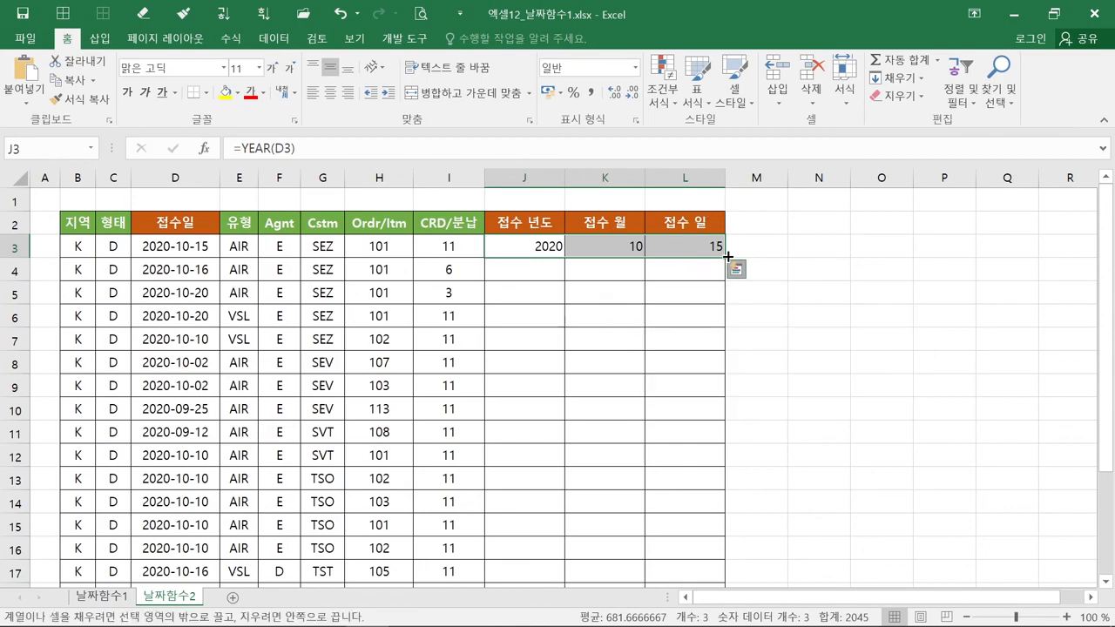
pyautogui.doubleClick(726, 253)
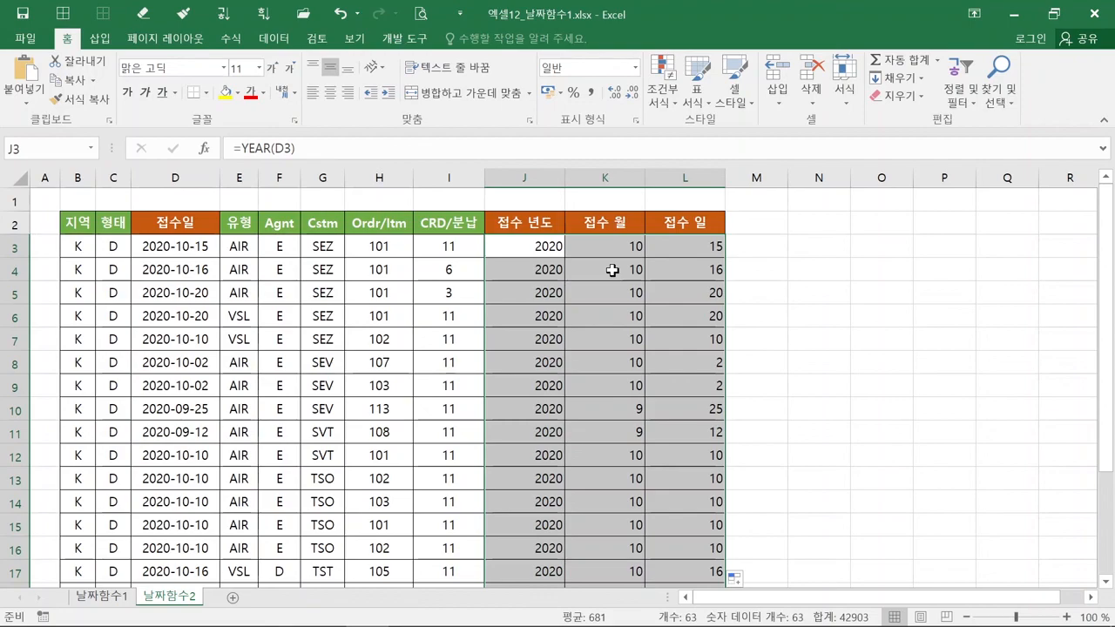
pyautogui.click(613, 271)
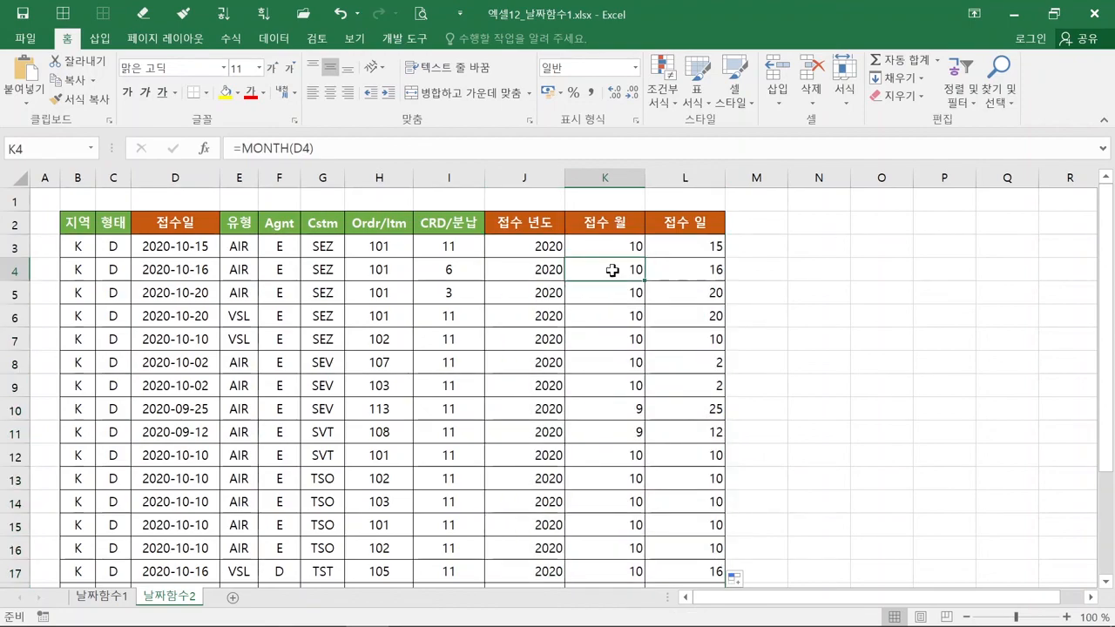